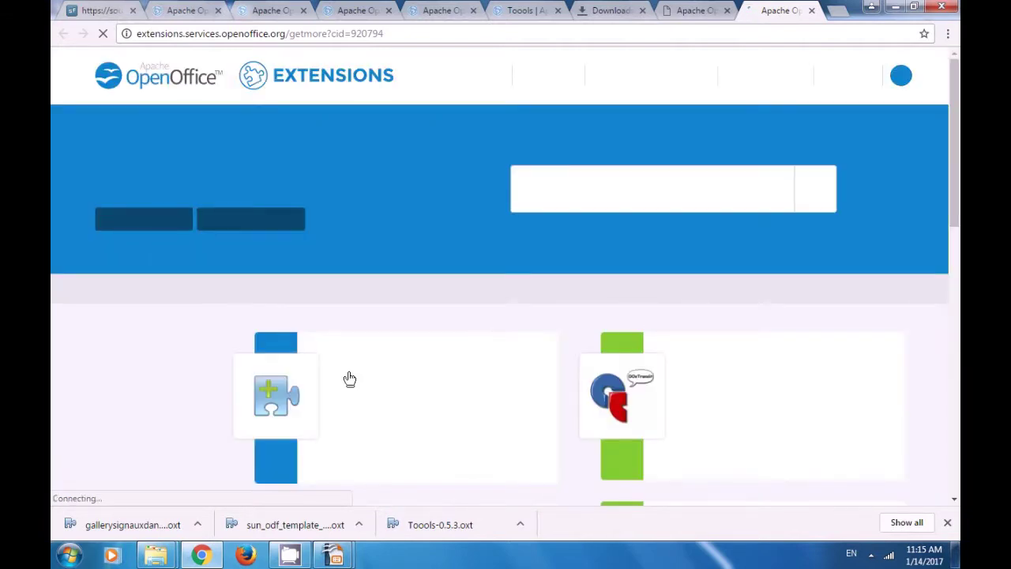
- Filter the OpenOffice extensions listing by application to show only extensions for Impress
scroll(353, 379, down, 2)
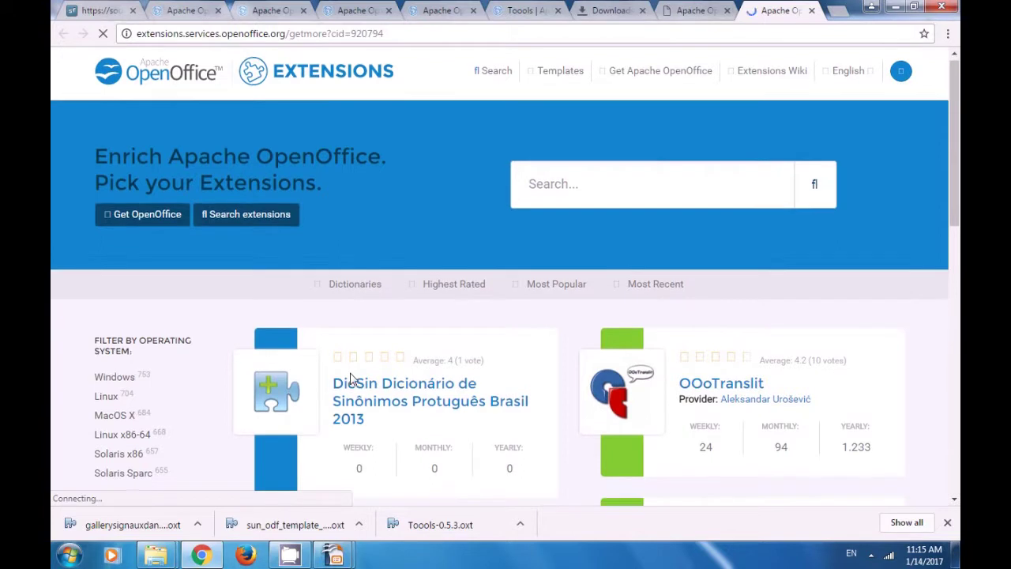
scroll(352, 379, down, 2)
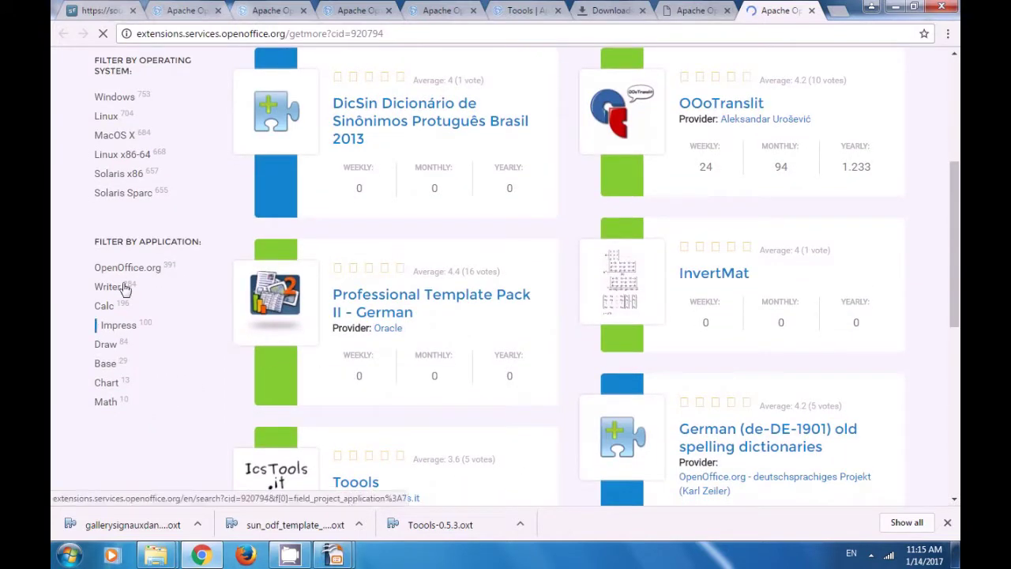
click(130, 330)
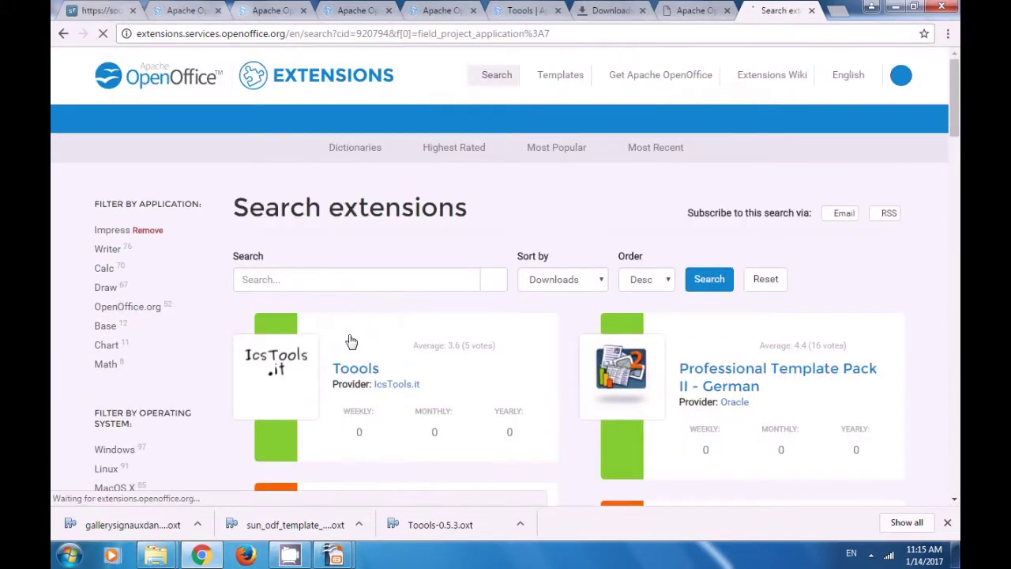
- Open the "Clipart Gallery Theme - Danger and chemical products" extension from the Impress results and download it
scroll(351, 341, down, 3)
scroll(352, 341, down, 2)
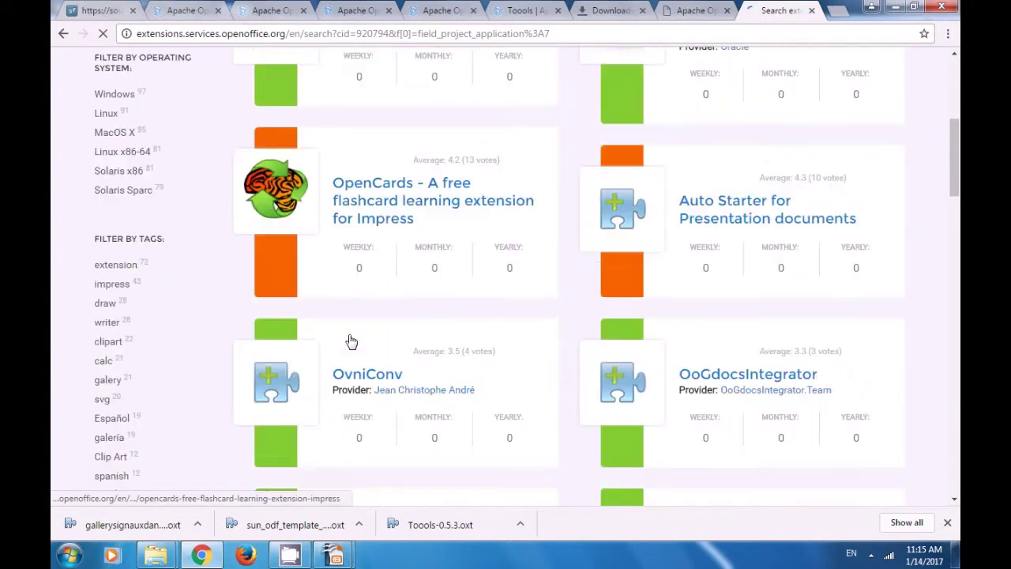
scroll(352, 342, down, 1)
scroll(352, 341, down, 3)
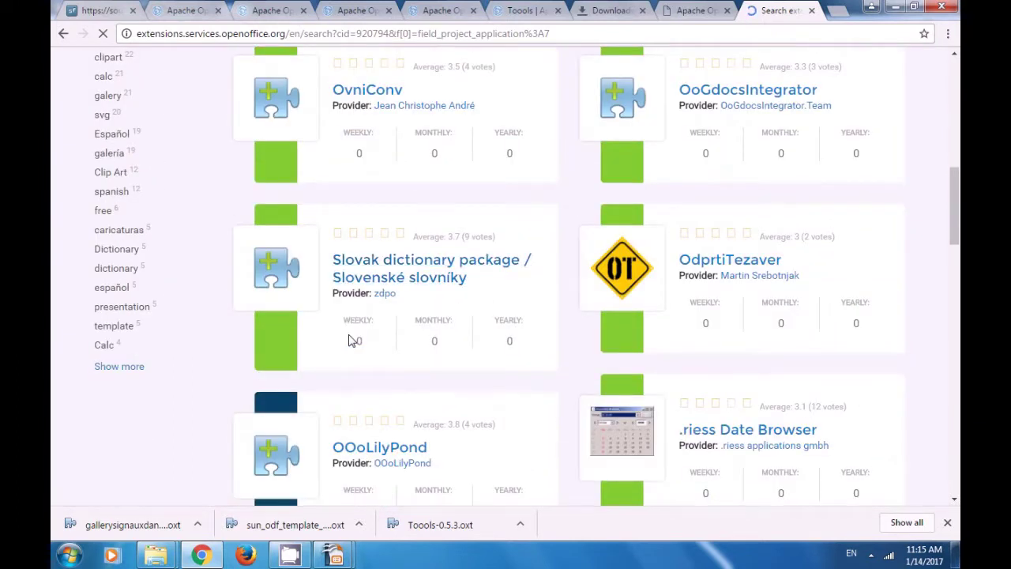
scroll(351, 341, down, 3)
scroll(351, 341, down, 1)
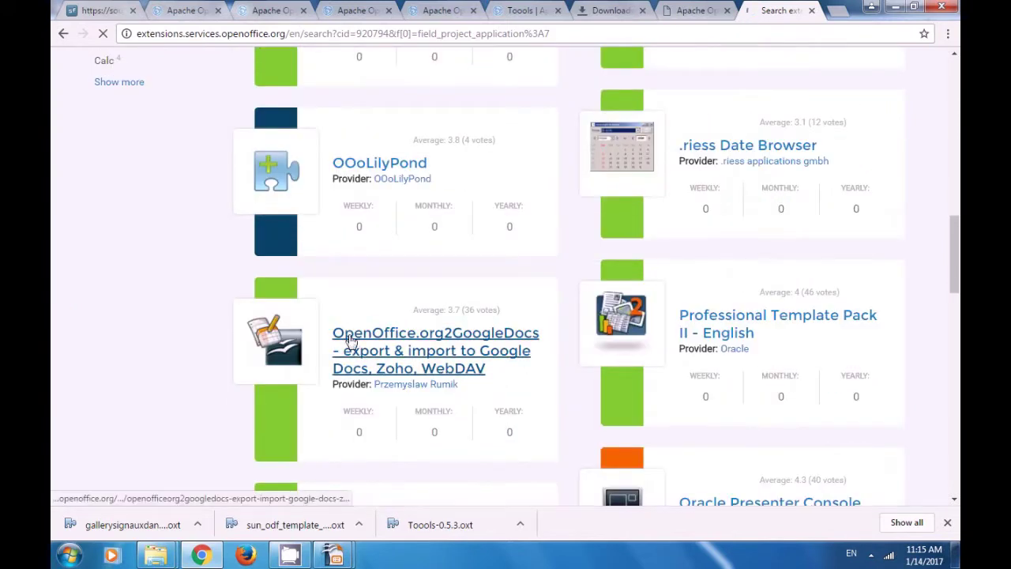
scroll(351, 341, down, 3)
scroll(351, 341, down, 3)
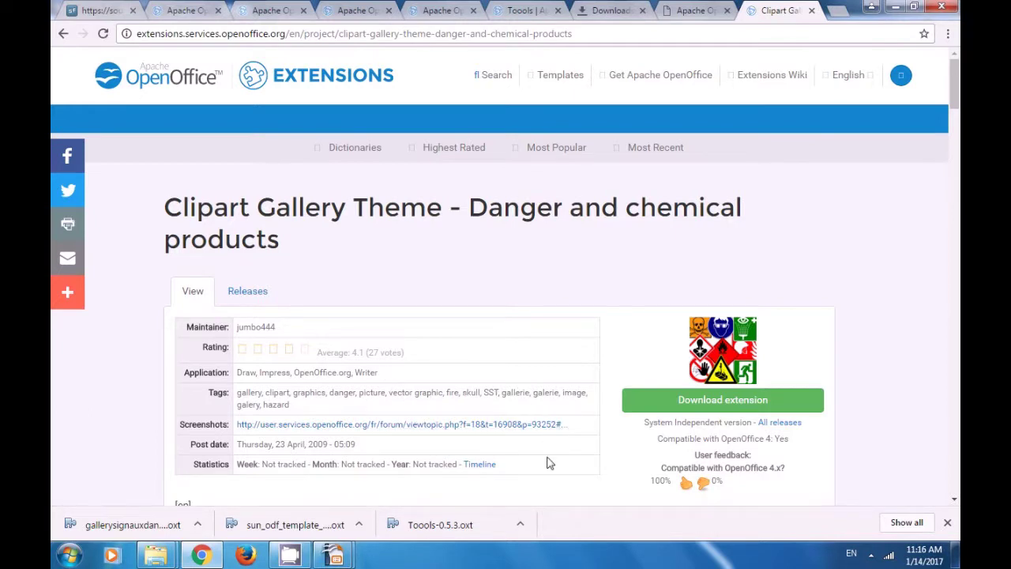
click(711, 405)
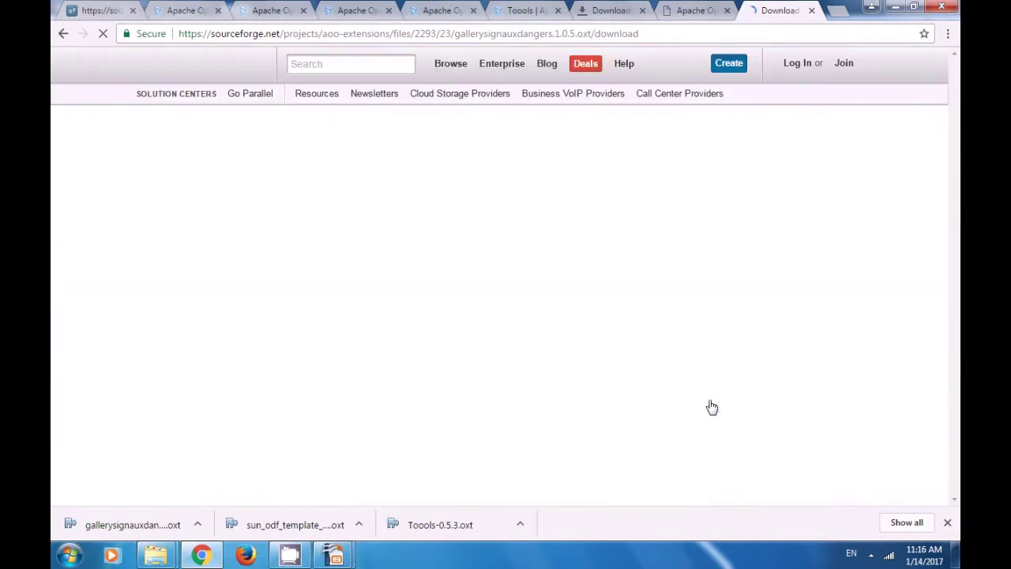
- Open the newly downloaded gallerysignauxdangers .oxt file and approve installing the "Gallery of danger signs" extension
click(133, 530)
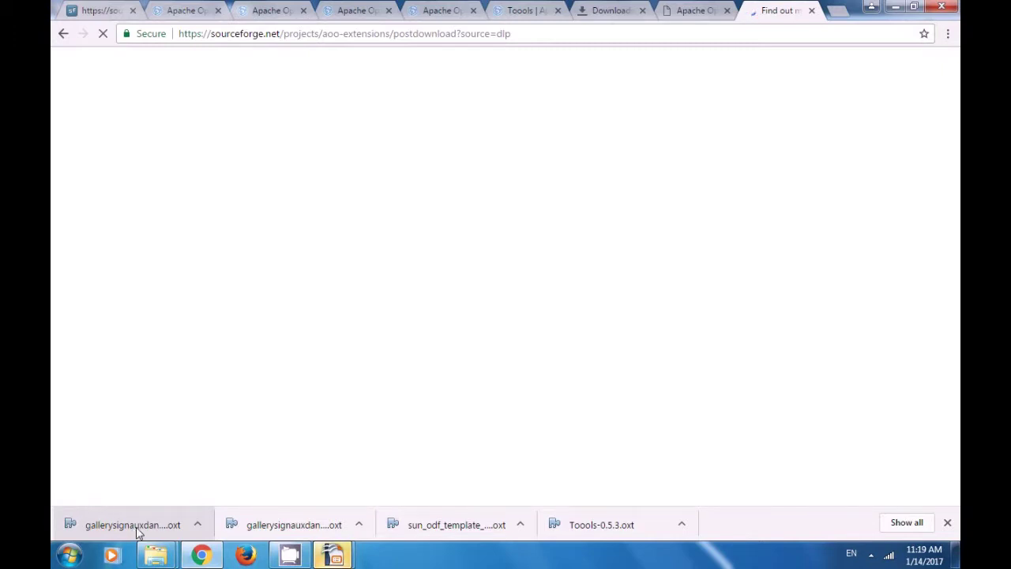
mouse_move(330, 558)
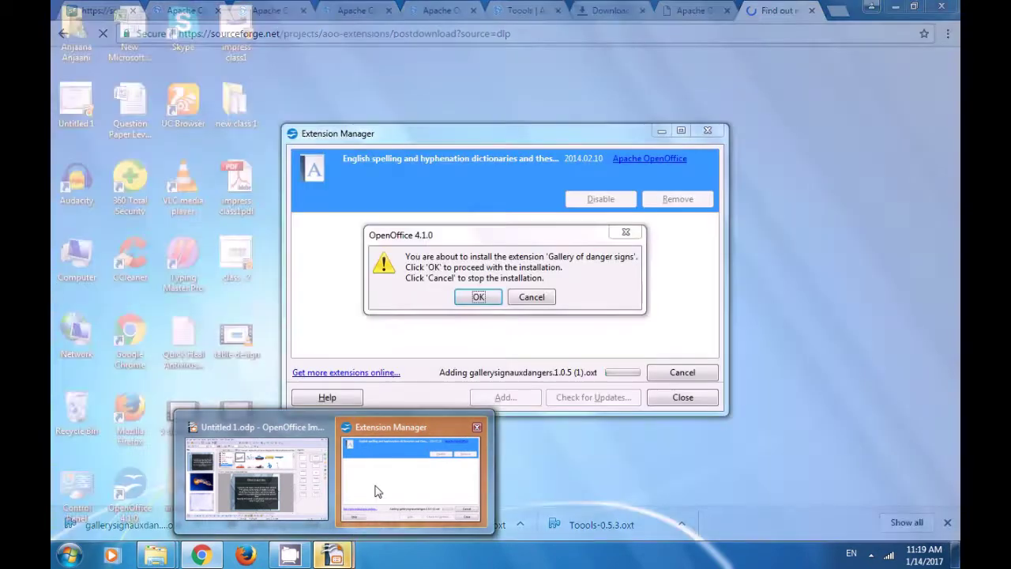
click(375, 492)
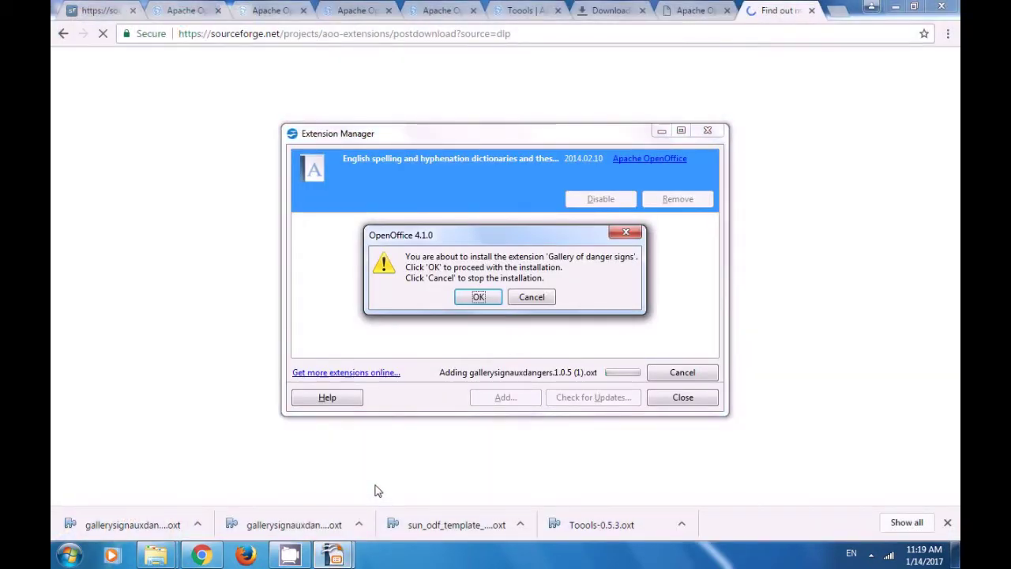
click(474, 298)
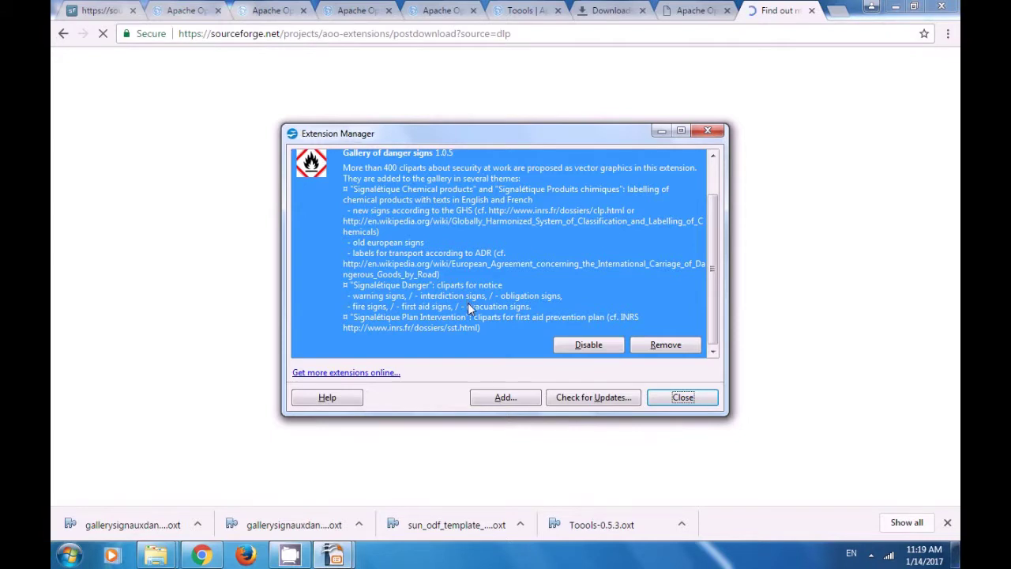
- Add gallerysignauxdangers.1.0.5 (1) from the Downloads folder in the Extension Manager, replacing the installed version
click(506, 397)
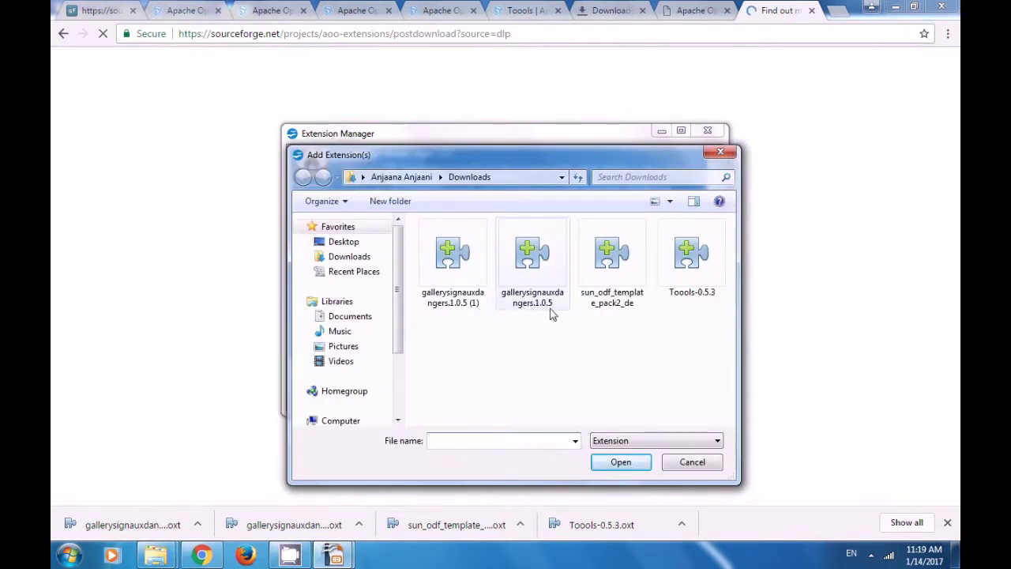
click(462, 286)
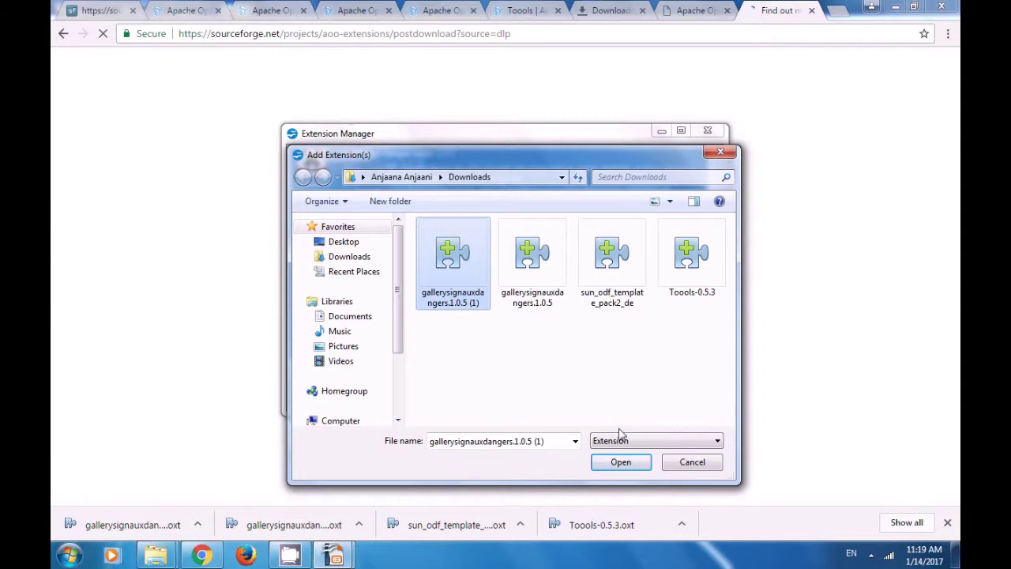
click(620, 466)
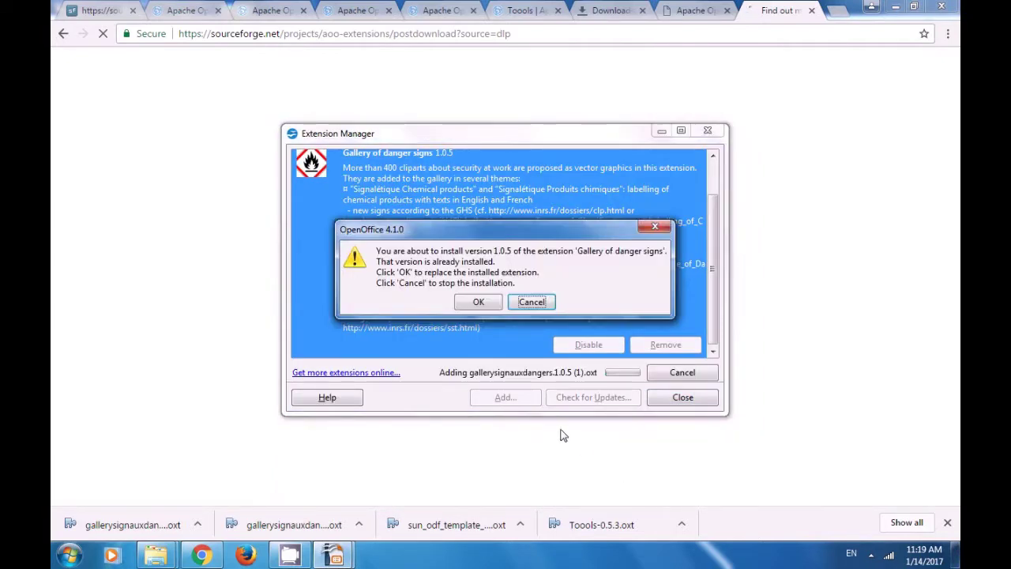
click(478, 302)
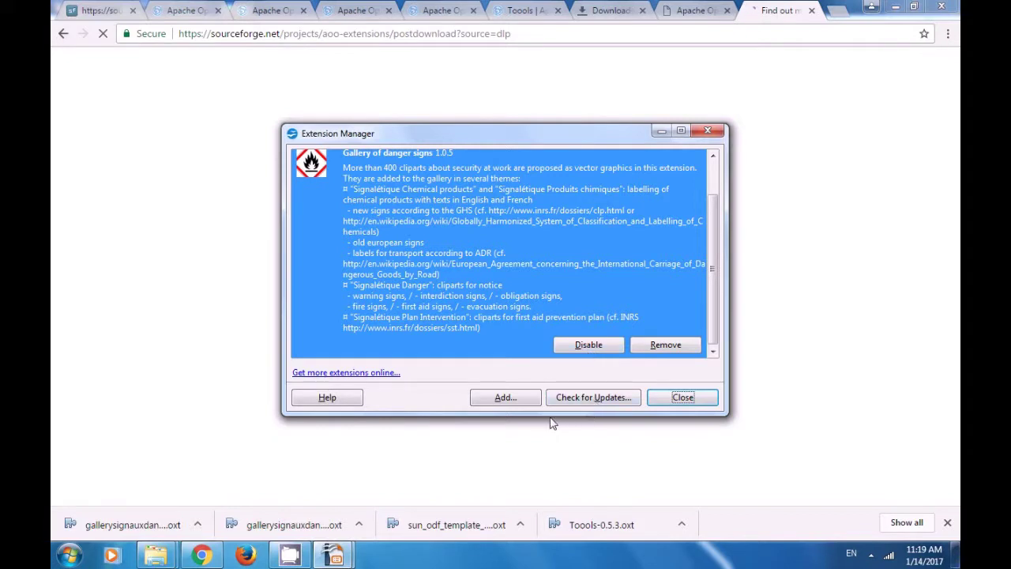
- Repeat adding gallerysignauxdangers.1.0.5 (1) over the installed extension and close the Extension Manager
click(503, 398)
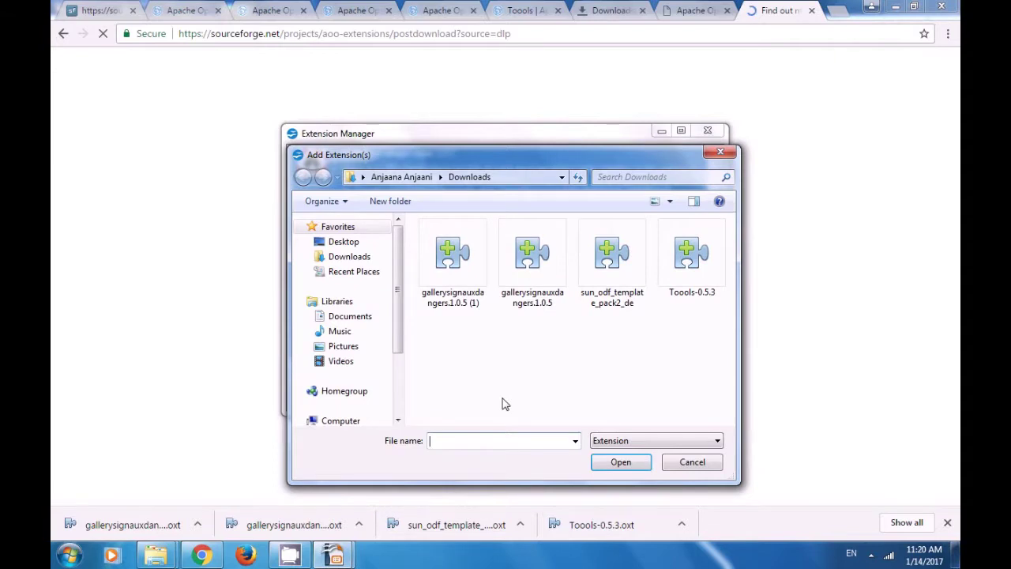
click(466, 286)
click(620, 462)
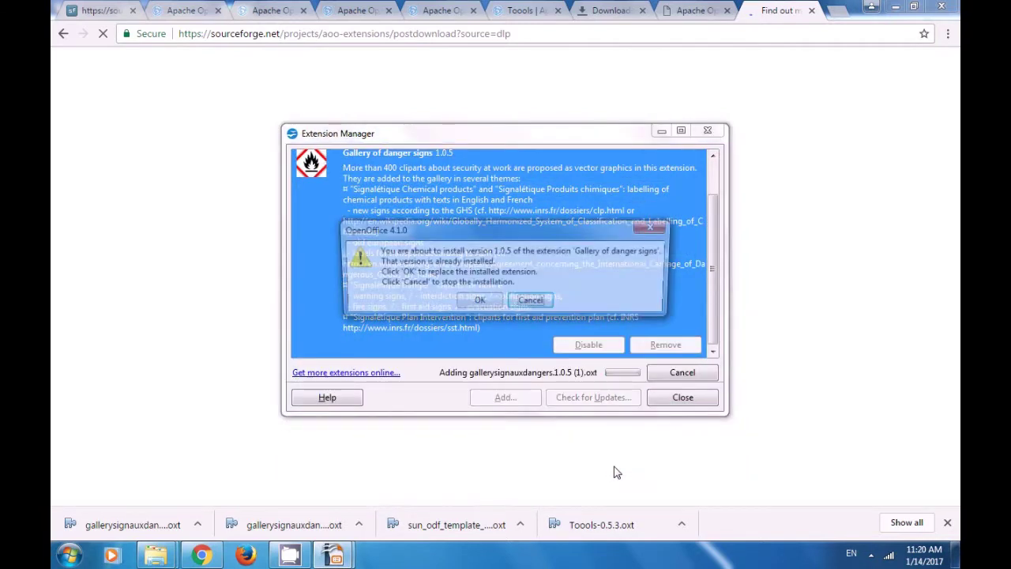
click(479, 300)
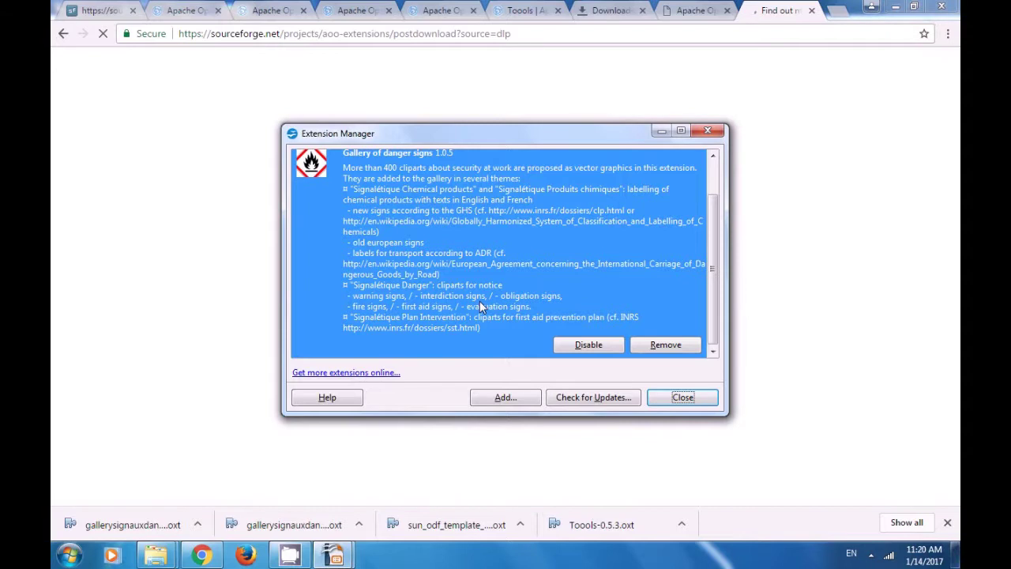
click(683, 397)
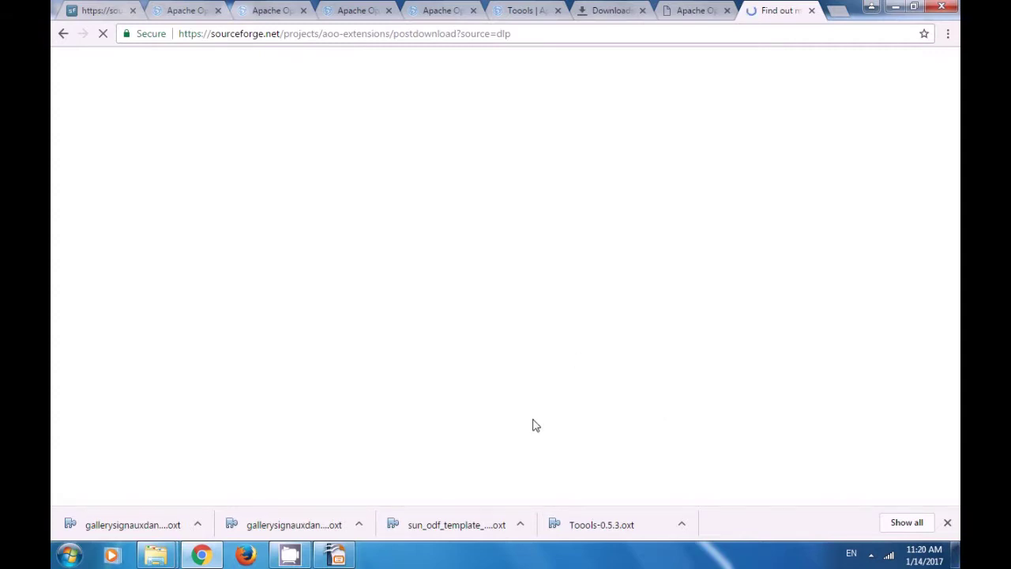
- Switch to the Untitled 1.odp presentation in Impress, check its gallery theme list, and close Impress
click(335, 556)
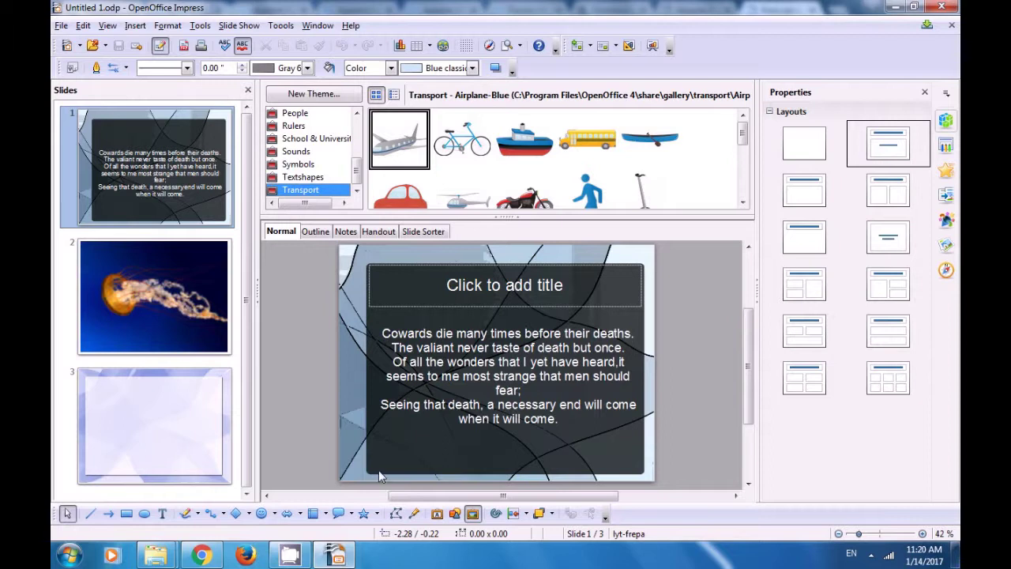
drag(357, 178, 359, 140)
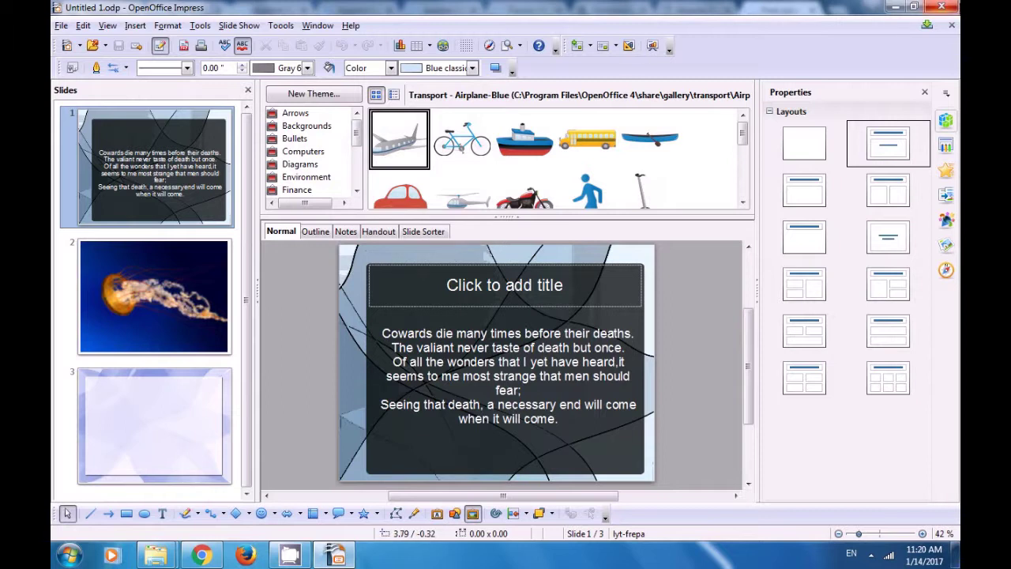
click(940, 7)
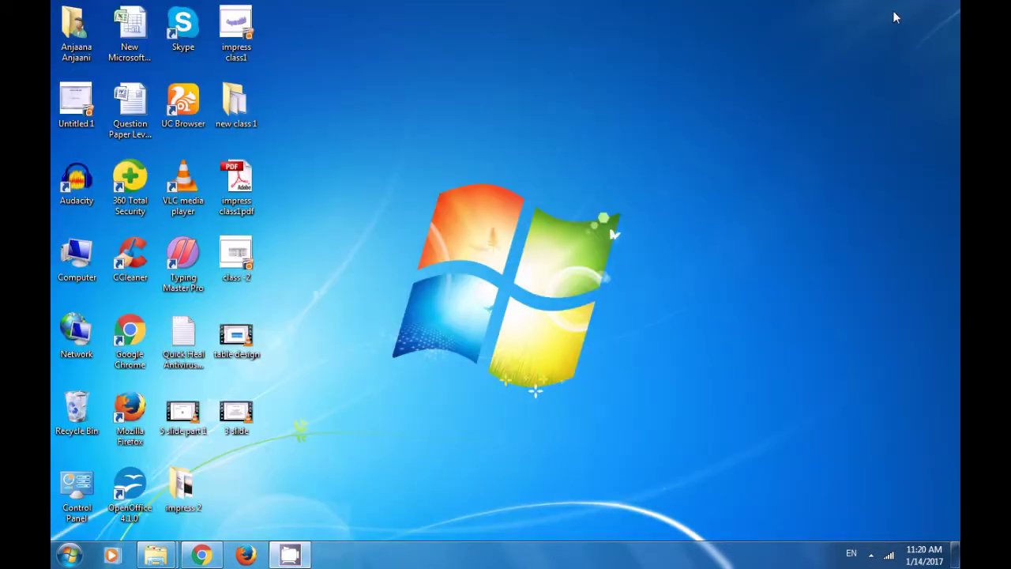
click(895, 8)
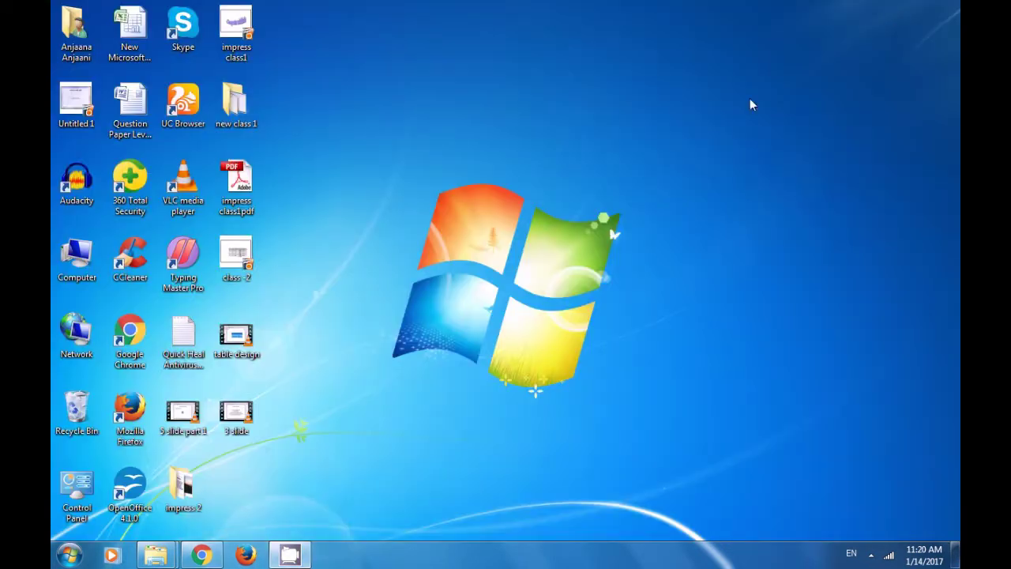
right_click(651, 128)
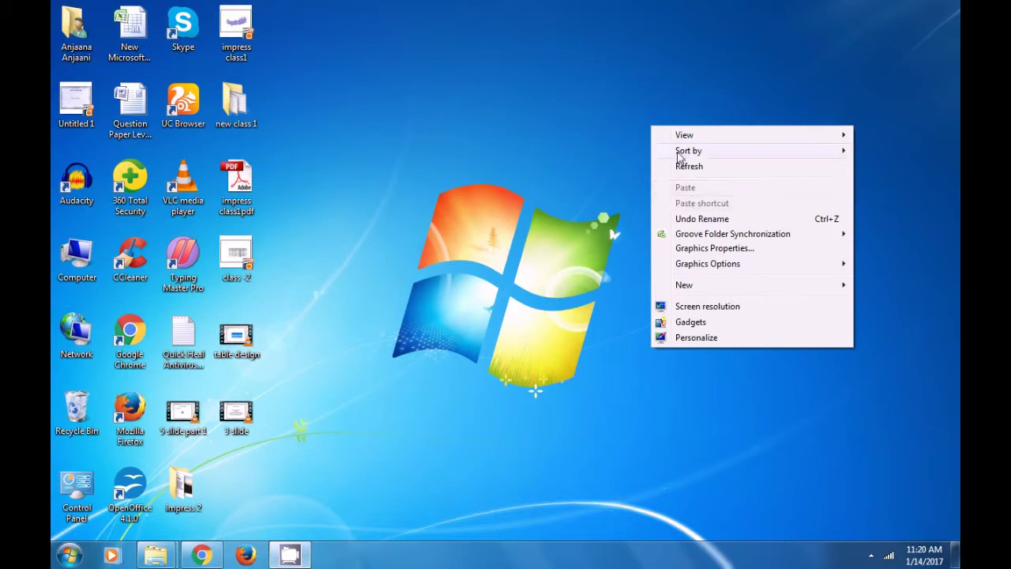
click(681, 167)
right_click(607, 148)
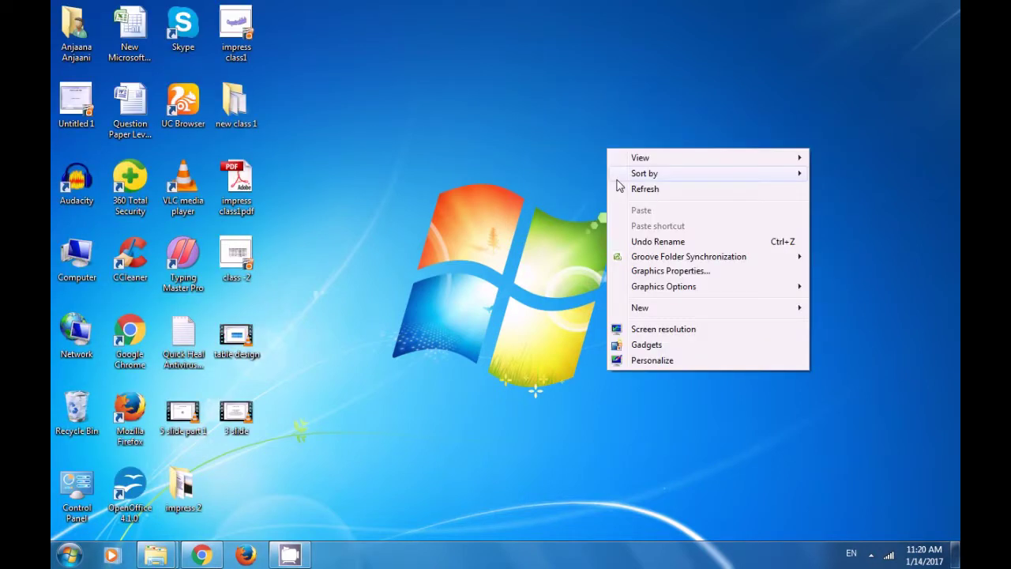
click(630, 193)
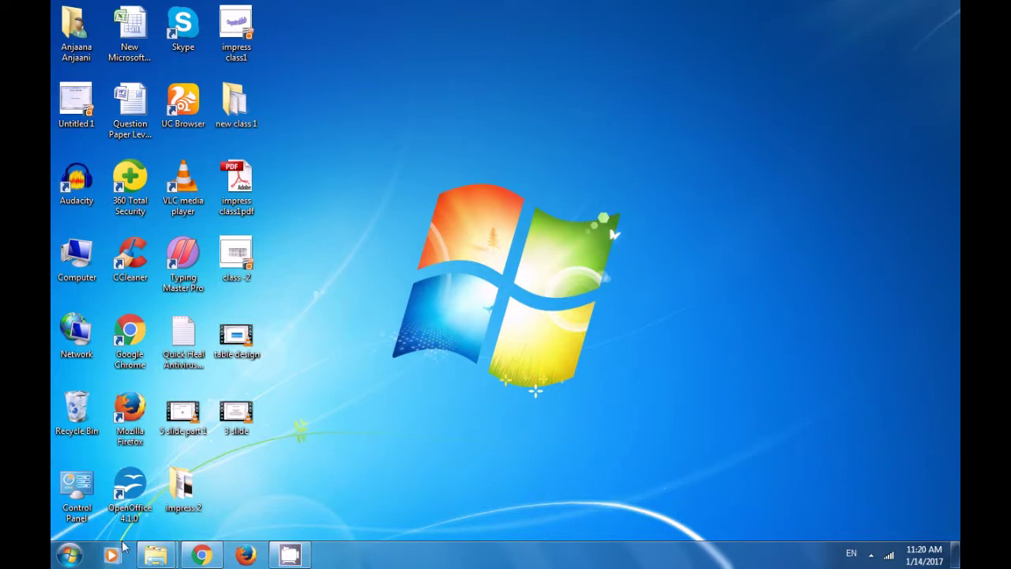
- Start OpenOffice Impress again and create an empty presentation with the Presentation Wizard
click(70, 555)
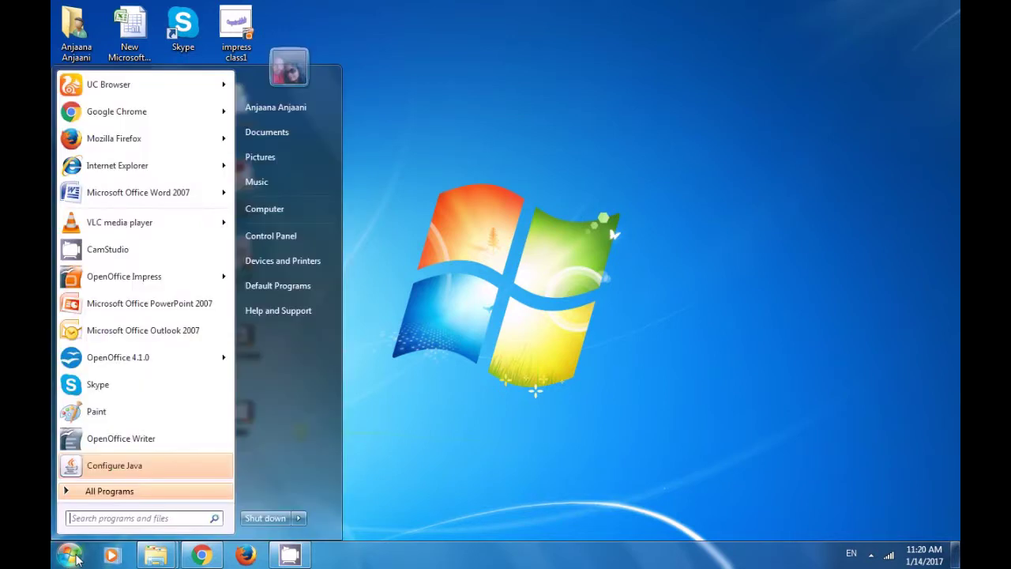
click(125, 521)
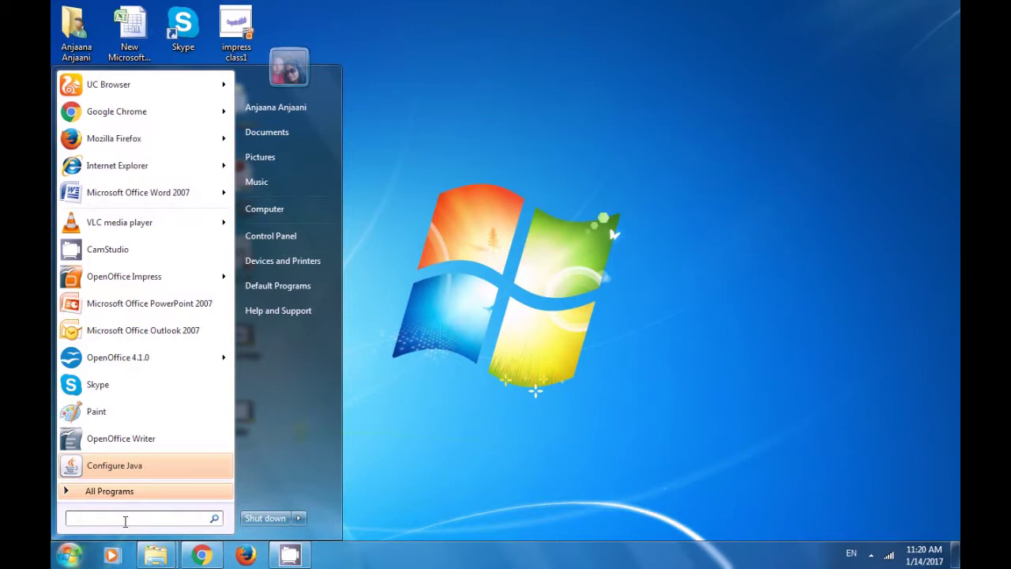
click(132, 274)
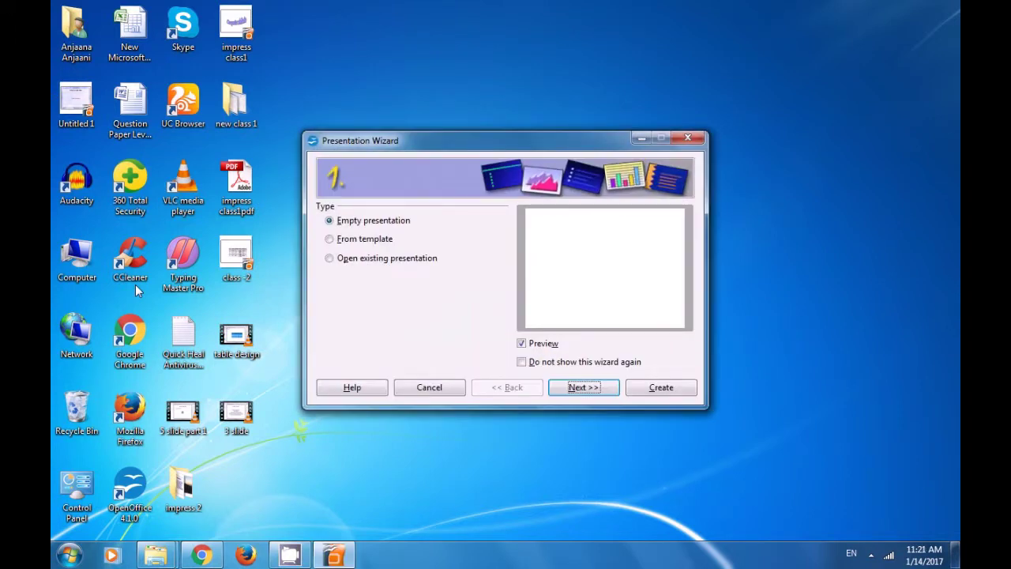
click(657, 387)
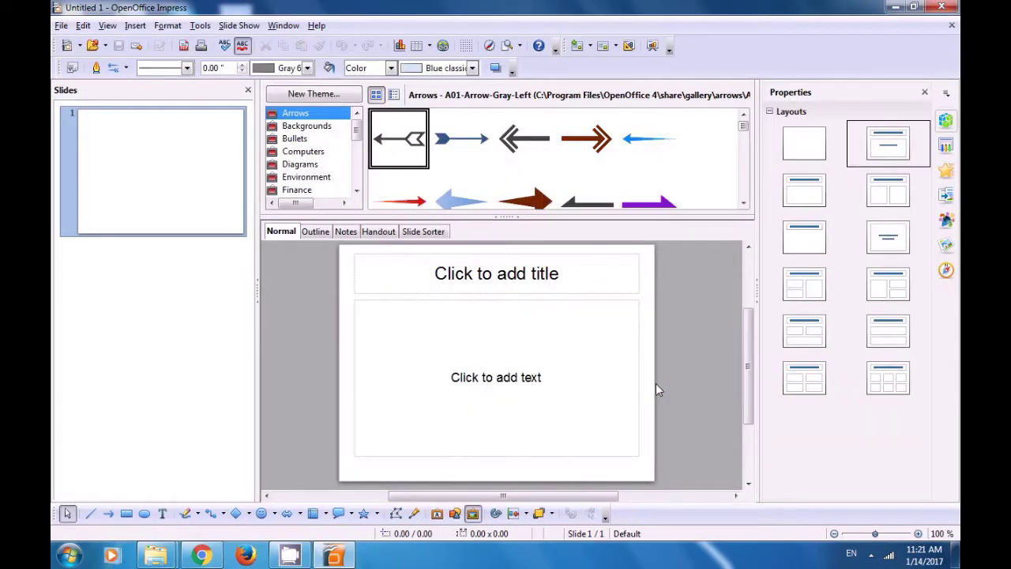
- Look through the gallery themes, viewing Backgrounds, Bullets, Computers, Diagrams, Environment and Finance, and the rest of the theme list
drag(354, 138, 359, 174)
drag(354, 158, 357, 134)
click(308, 127)
click(293, 139)
click(297, 151)
click(300, 164)
click(304, 177)
click(298, 190)
scroll(314, 151, down, 3)
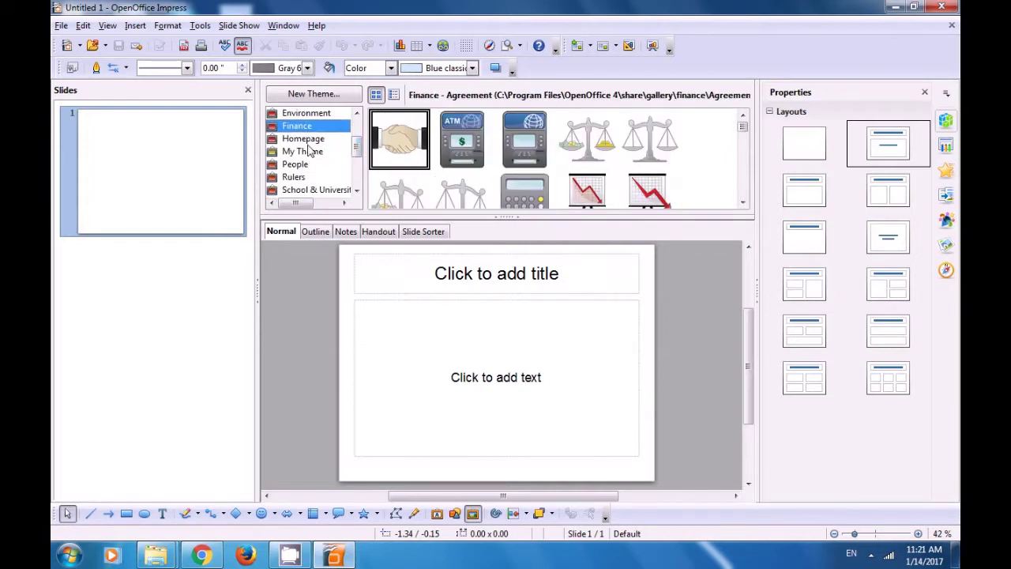
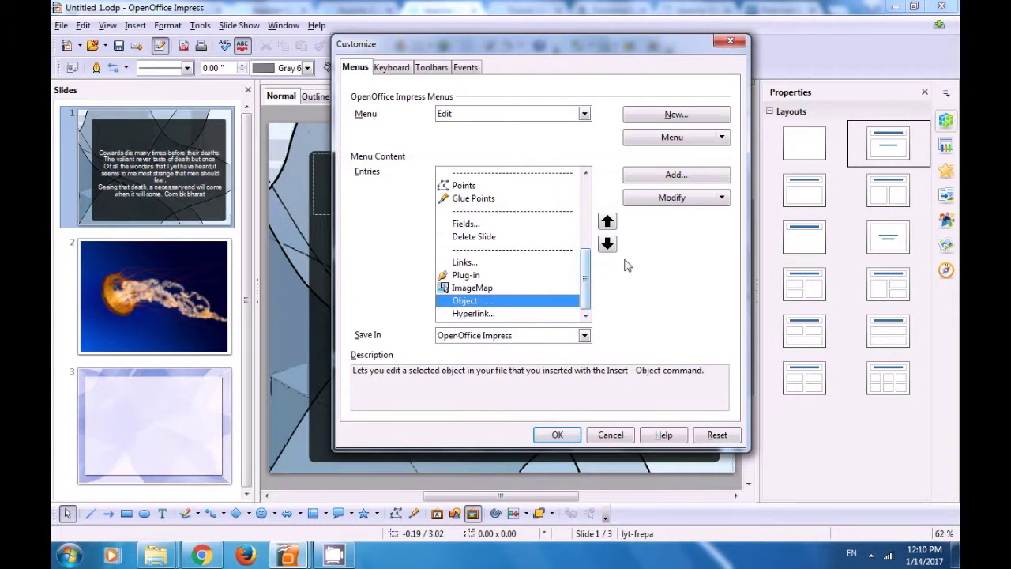
- Delete the Object entry from the Edit menu's content in the Customize dialog
click(725, 202)
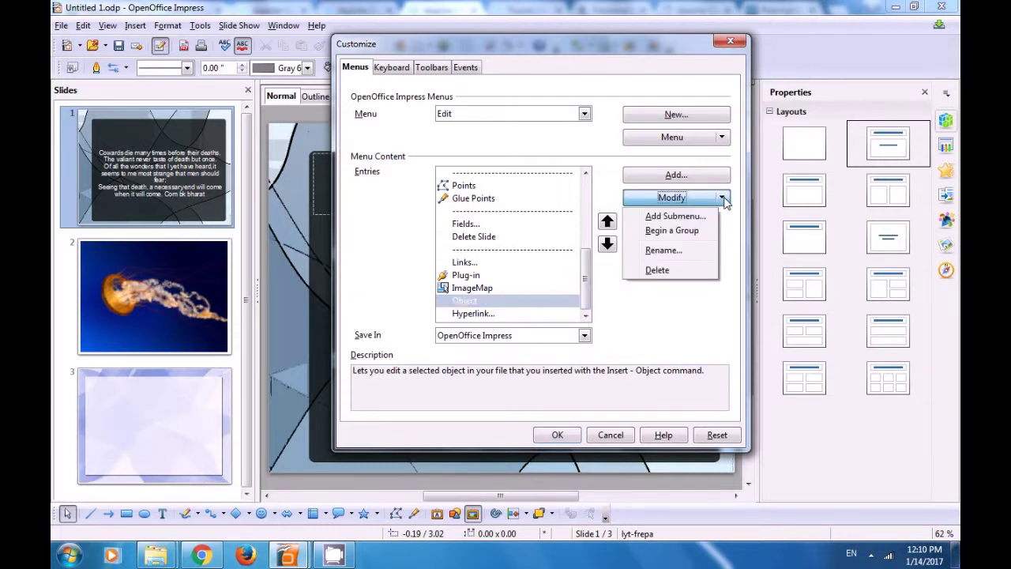
click(657, 270)
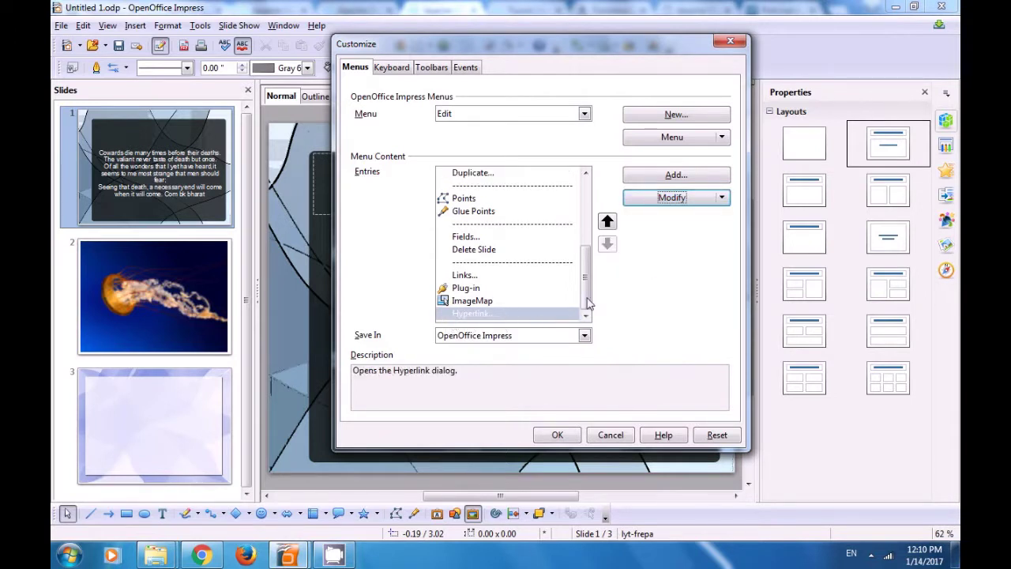
- Delete the Hyperlink entry from the Edit menu's content and apply the customization
click(721, 197)
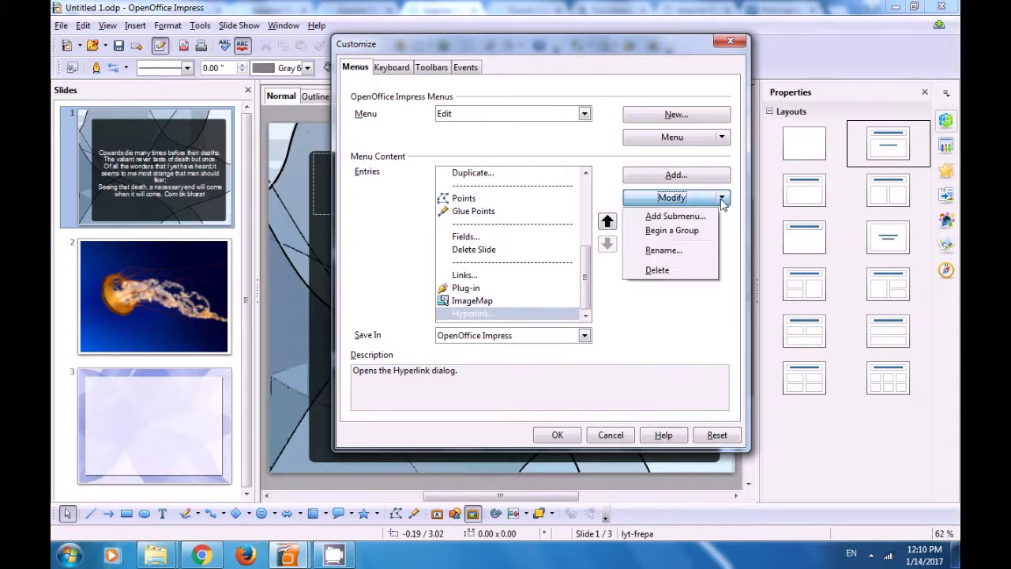
click(657, 270)
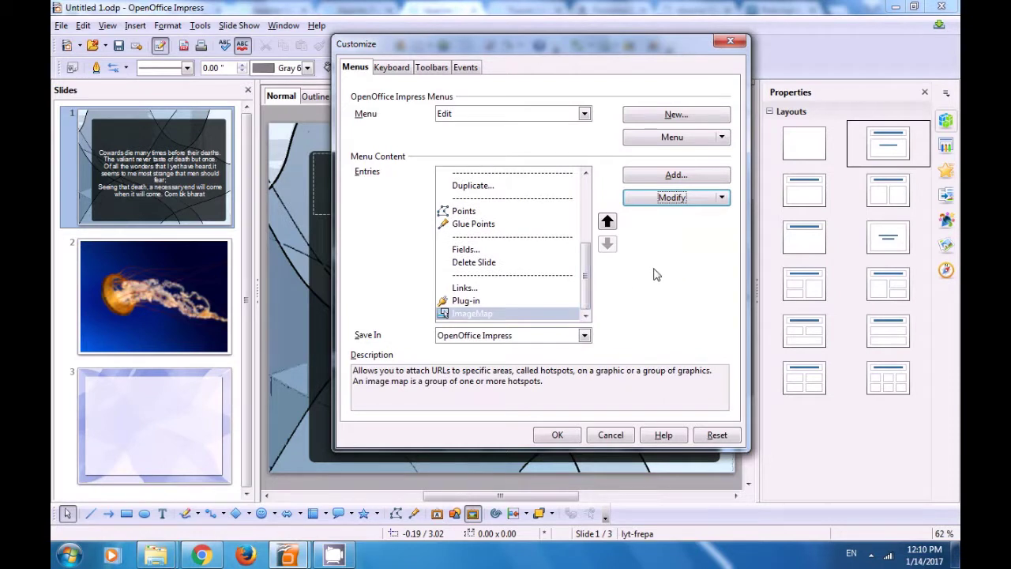
click(557, 434)
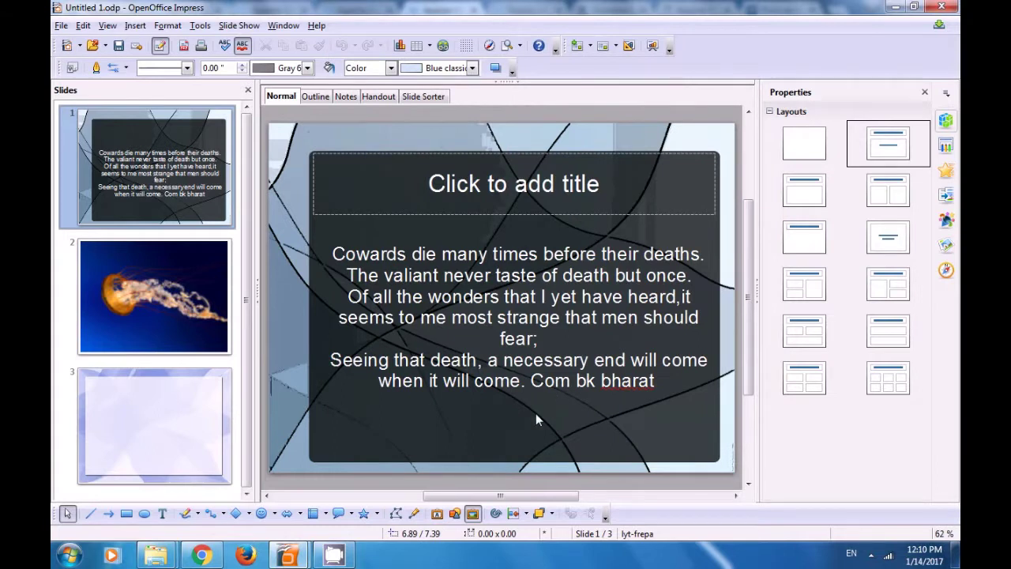
- Check which entries remain in the Edit menu, leaving the menu without choosing a command
click(535, 414)
click(534, 426)
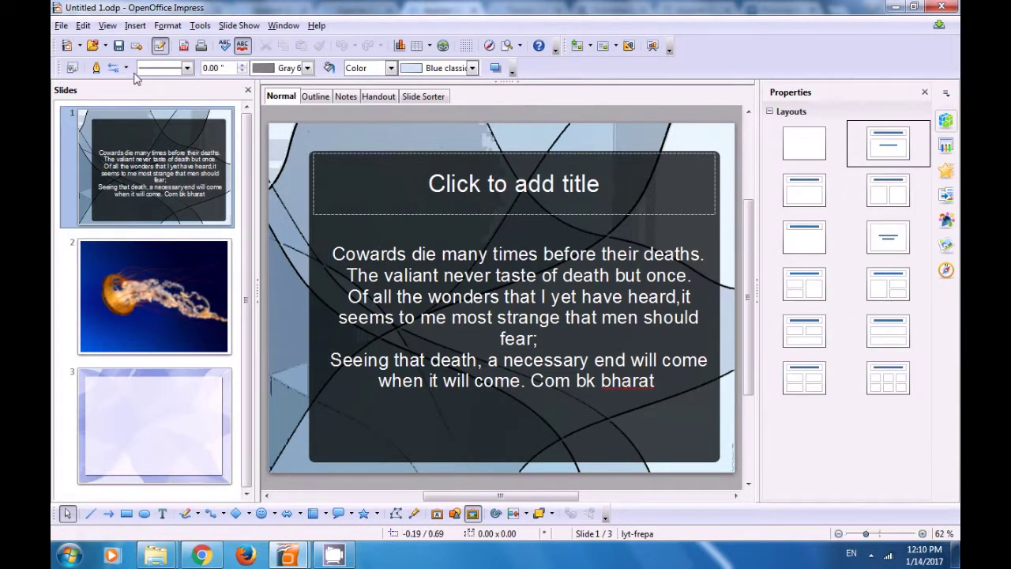
click(83, 26)
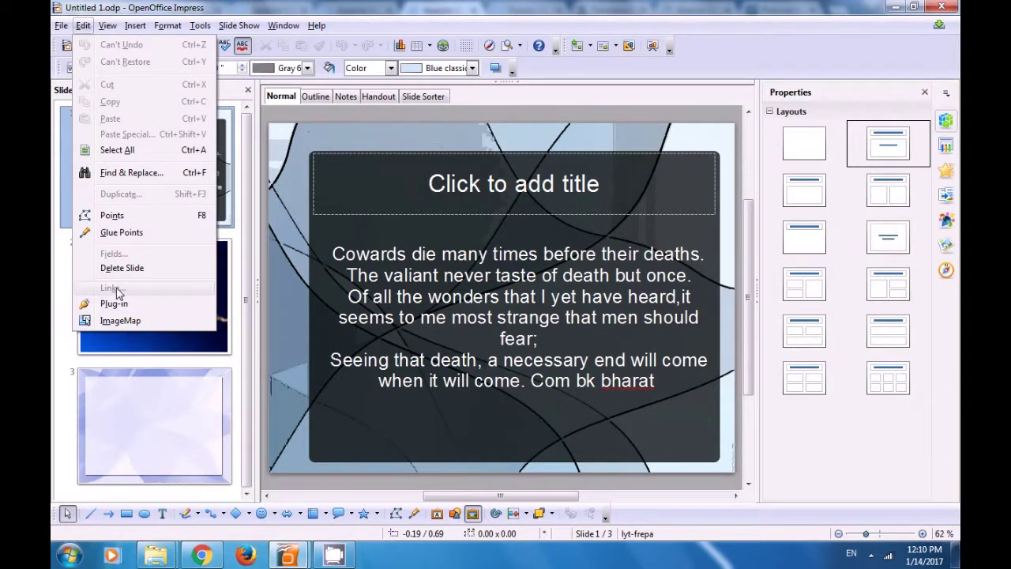
click(361, 429)
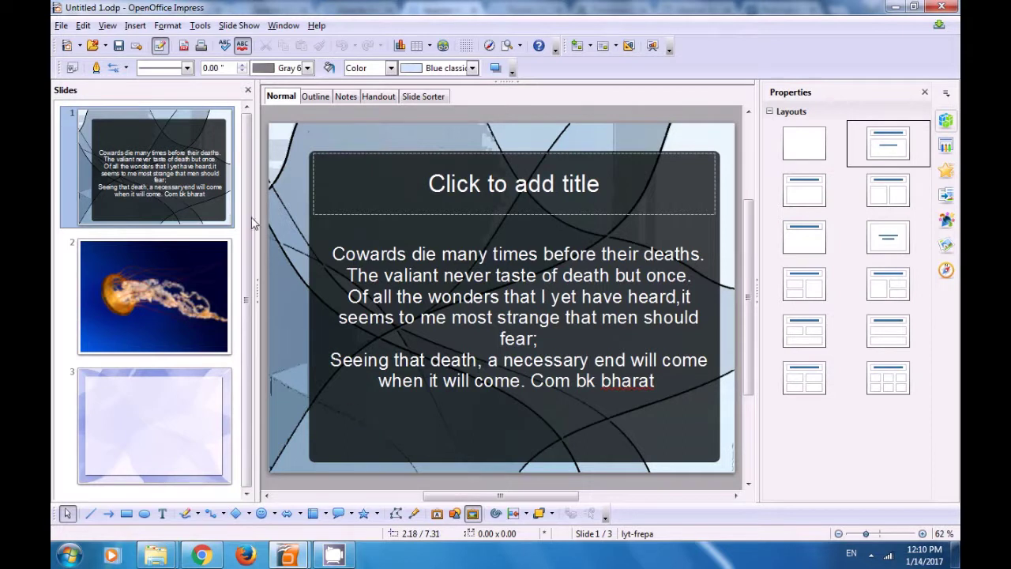
- Reopen the Customize dialog, look through the Impress keyboard shortcuts and find the F5 assignment
click(199, 27)
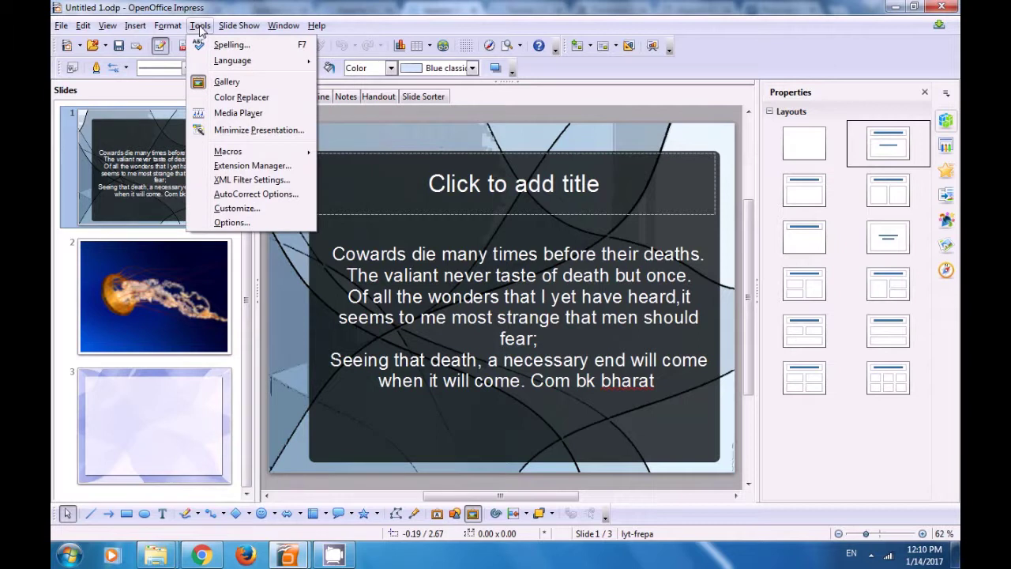
click(244, 210)
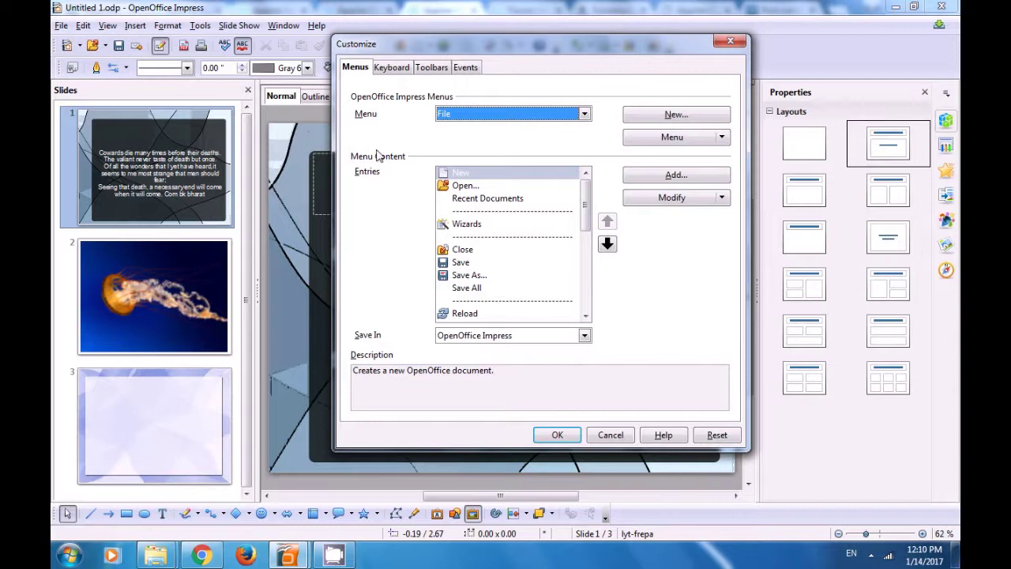
click(390, 68)
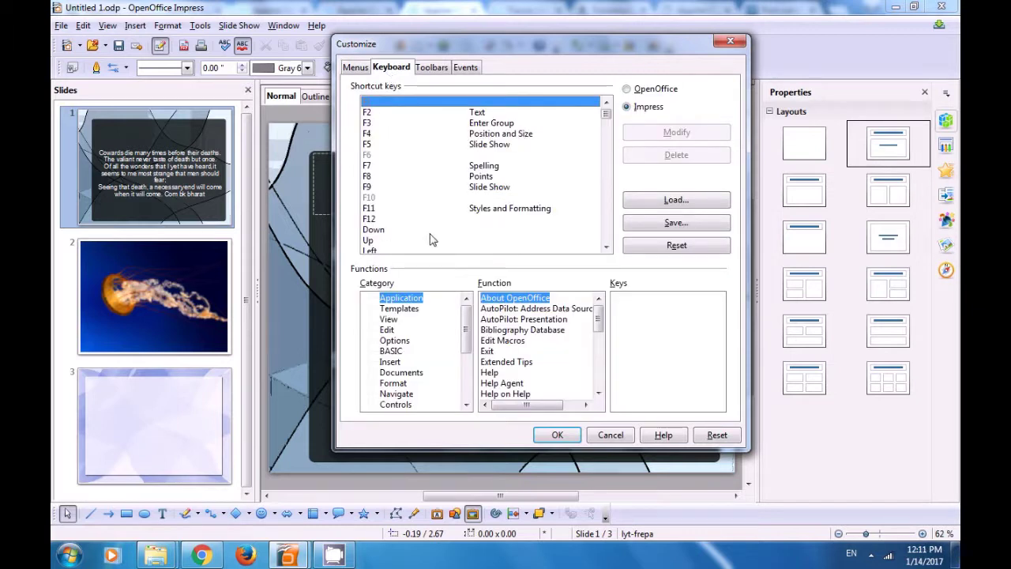
drag(605, 115, 605, 147)
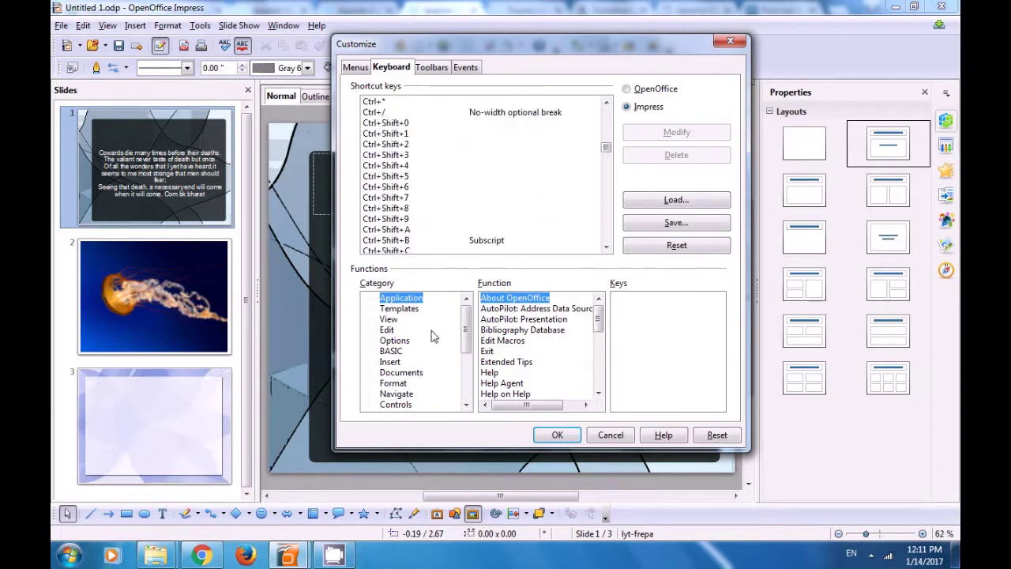
key(F5)
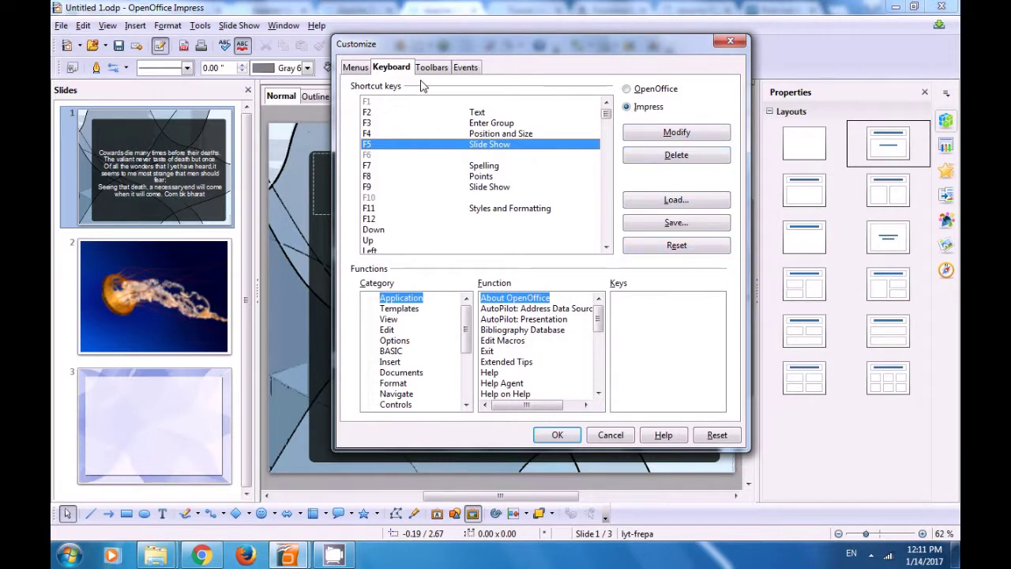
- Create a new Impress menu named "Computer shiksha", placed after Help in the menu order
click(356, 68)
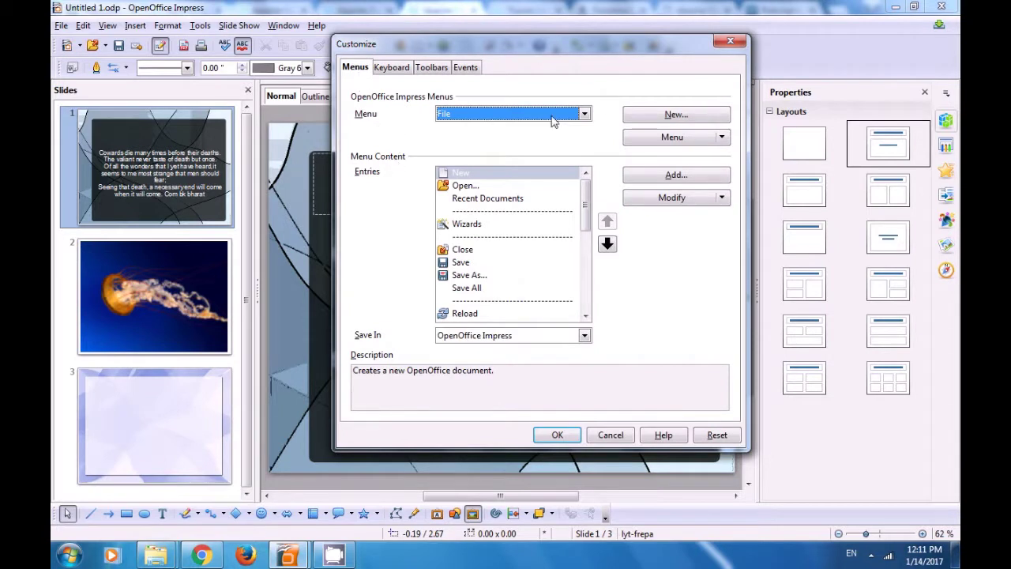
click(655, 116)
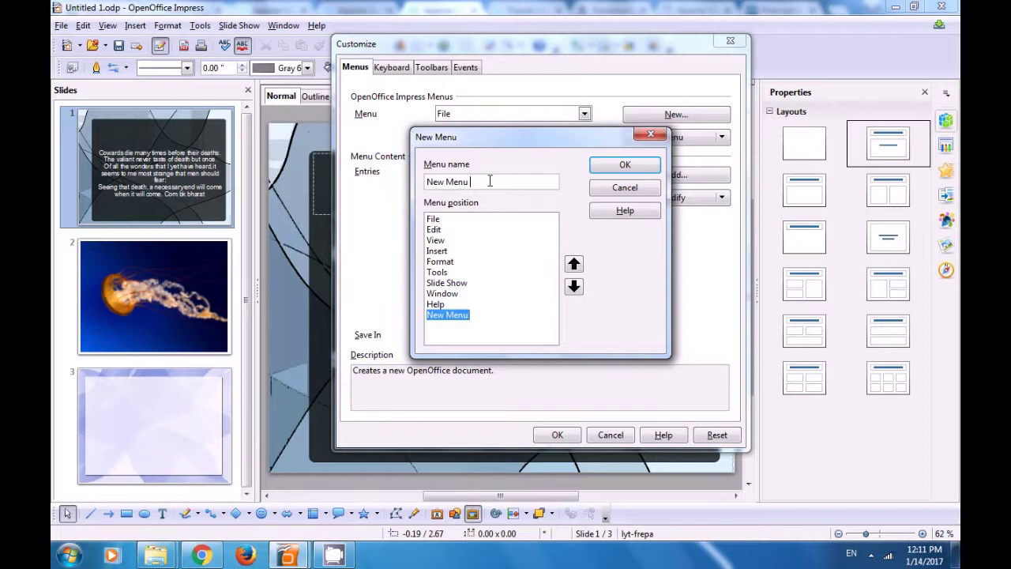
key(BackSpace)
key(BackSpace)
key(BackSpace)
key(BackSpace)
key(BackSpace)
key(BackSpace)
key(BackSpace)
key(BackSpace)
key(BackSpace)
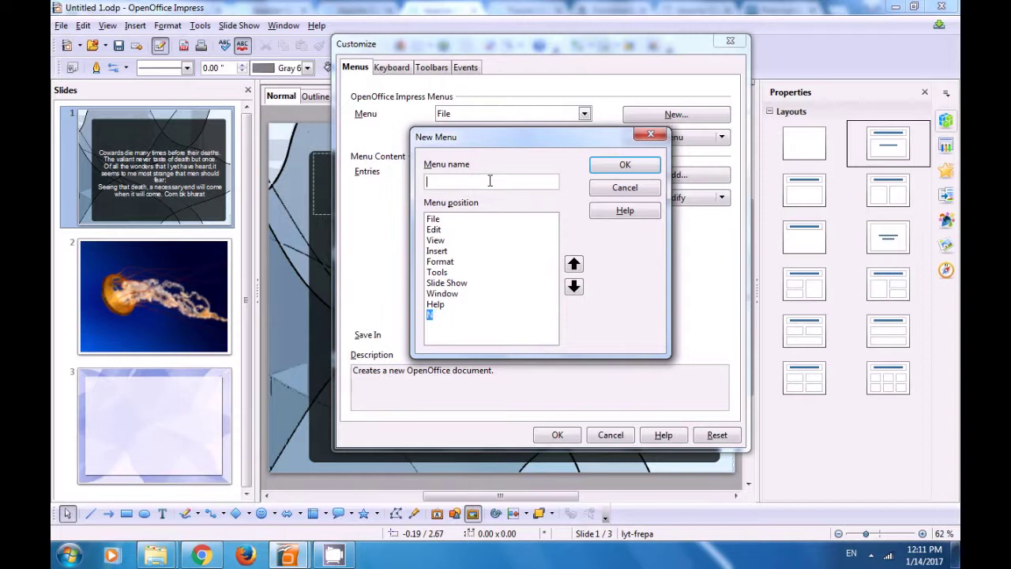
text(Compute)
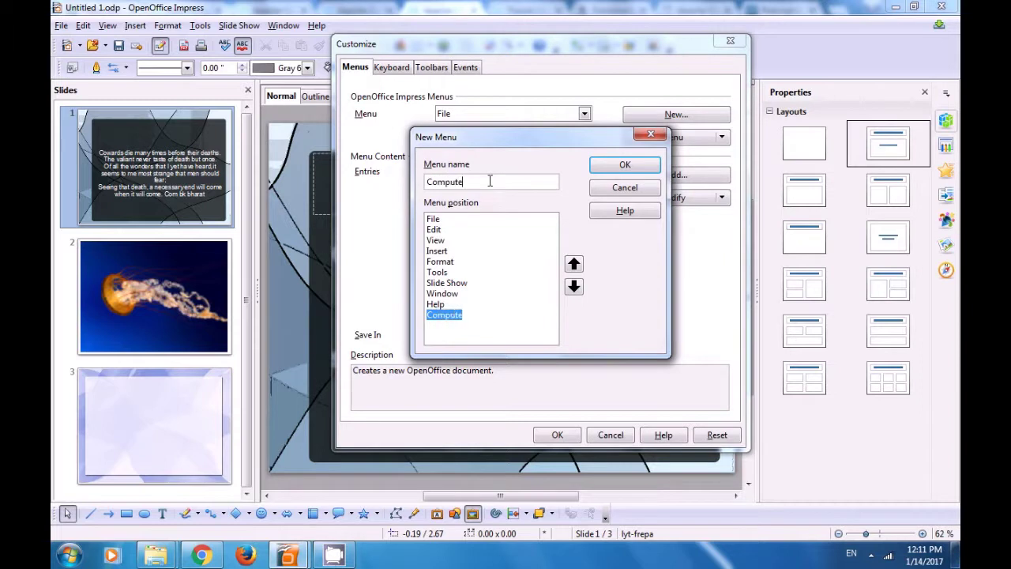
text(r shiksha)
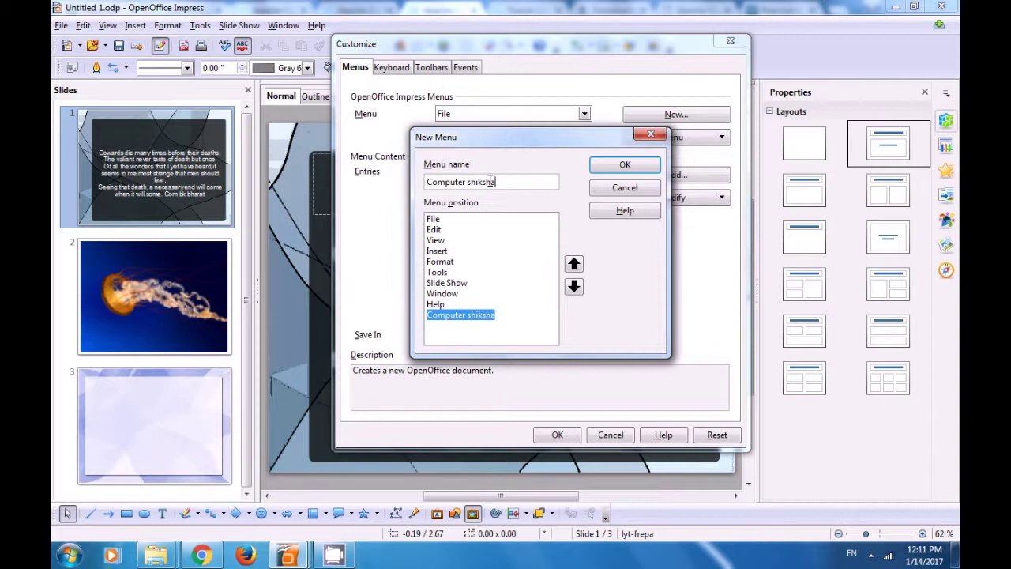
click(491, 316)
click(624, 165)
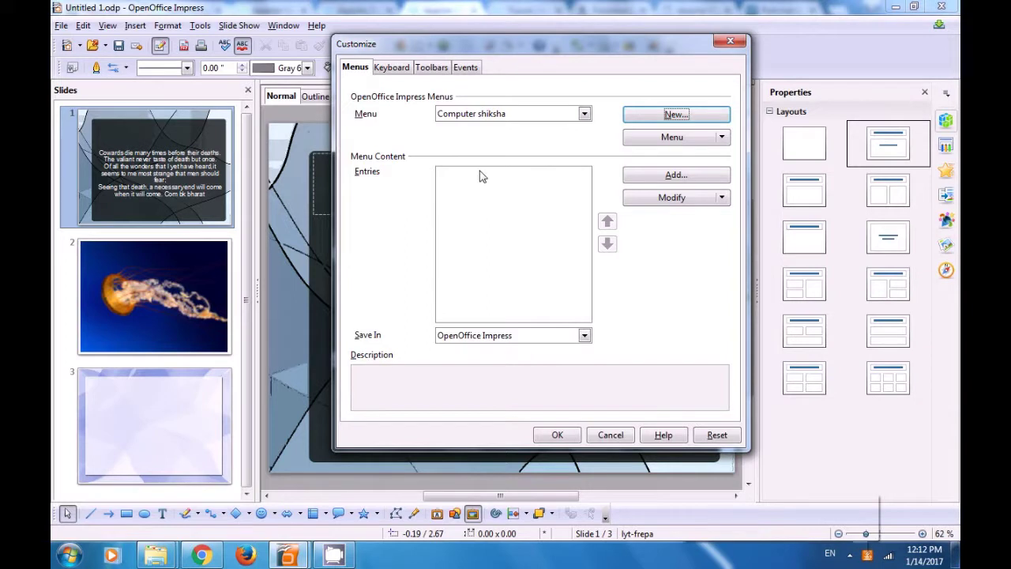
- Add the ImageMap command from the Graphic category to the Computer shiksha menu
click(491, 261)
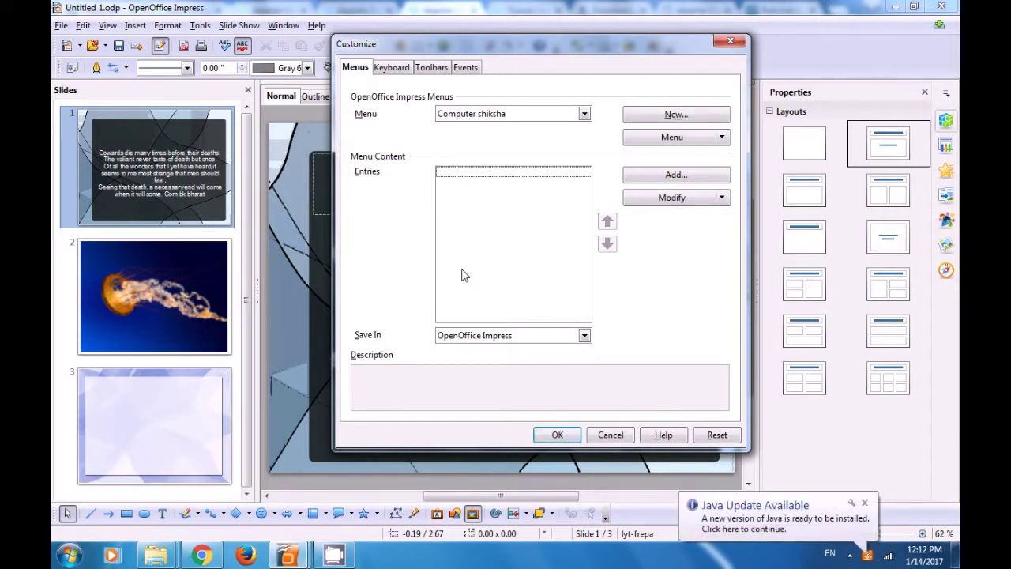
click(679, 177)
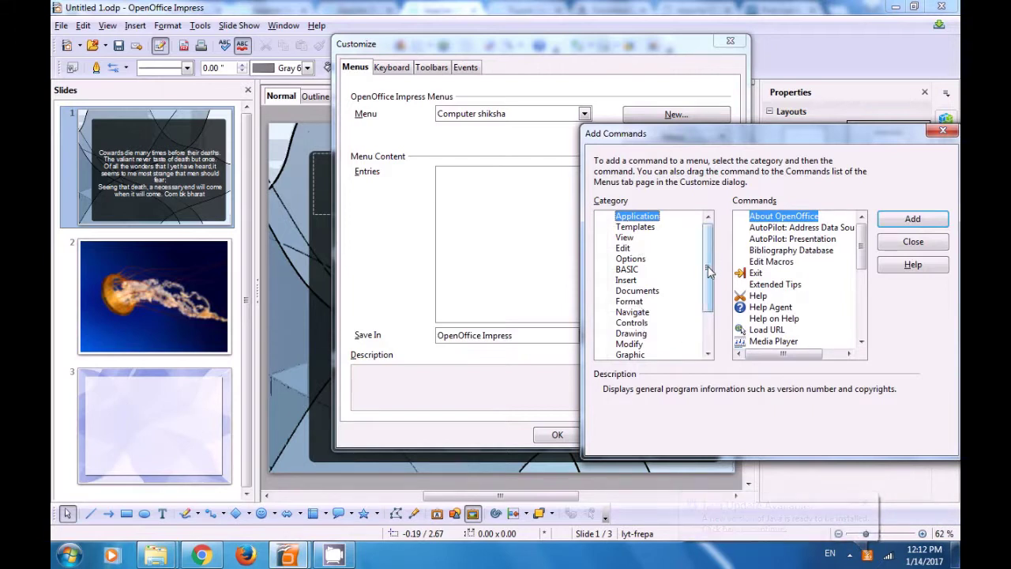
drag(704, 292, 705, 320)
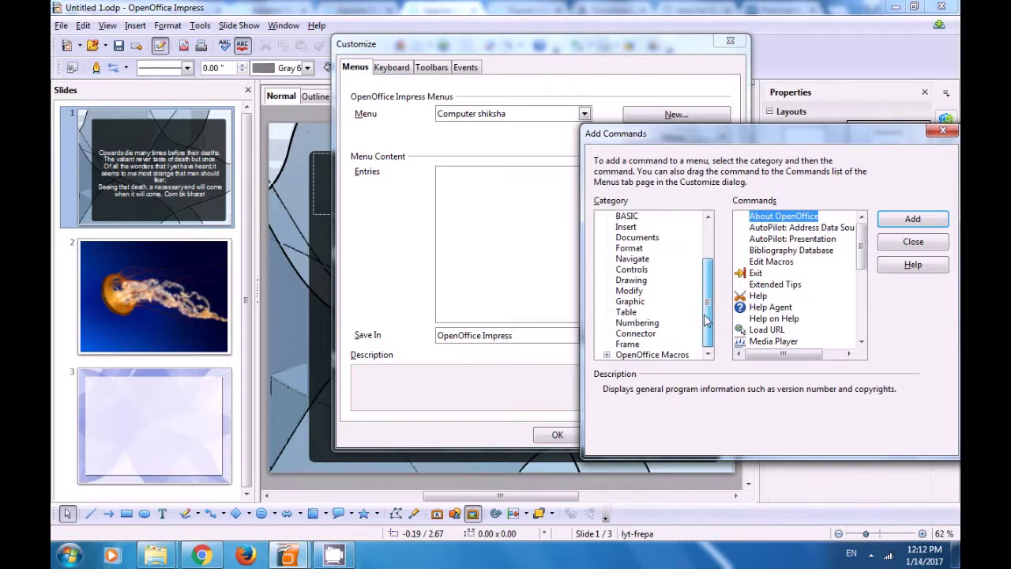
click(631, 304)
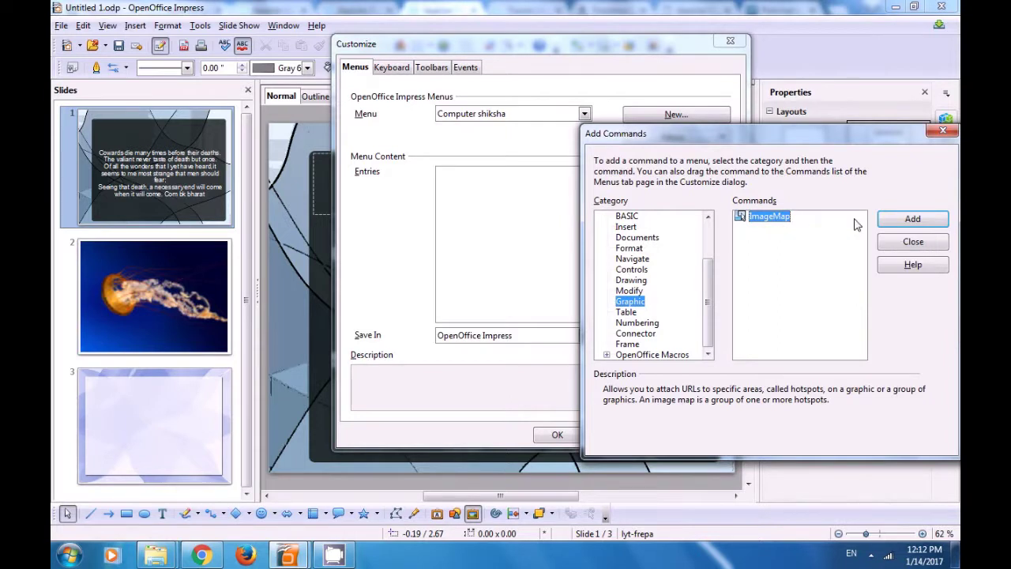
click(912, 219)
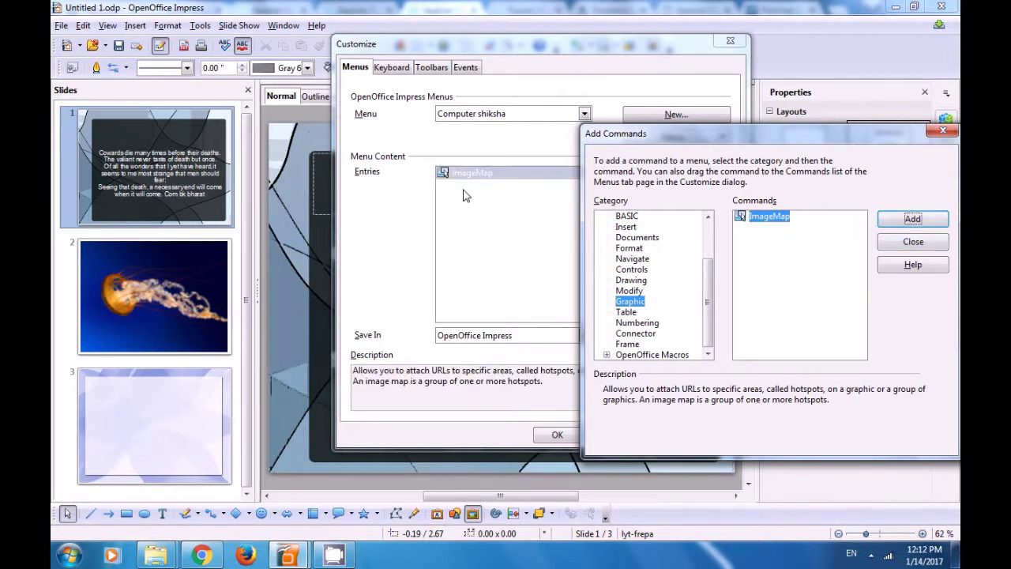
- Add the Fill Color and Decrease Spacing commands from the Format category to the Computer shiksha menu
click(629, 248)
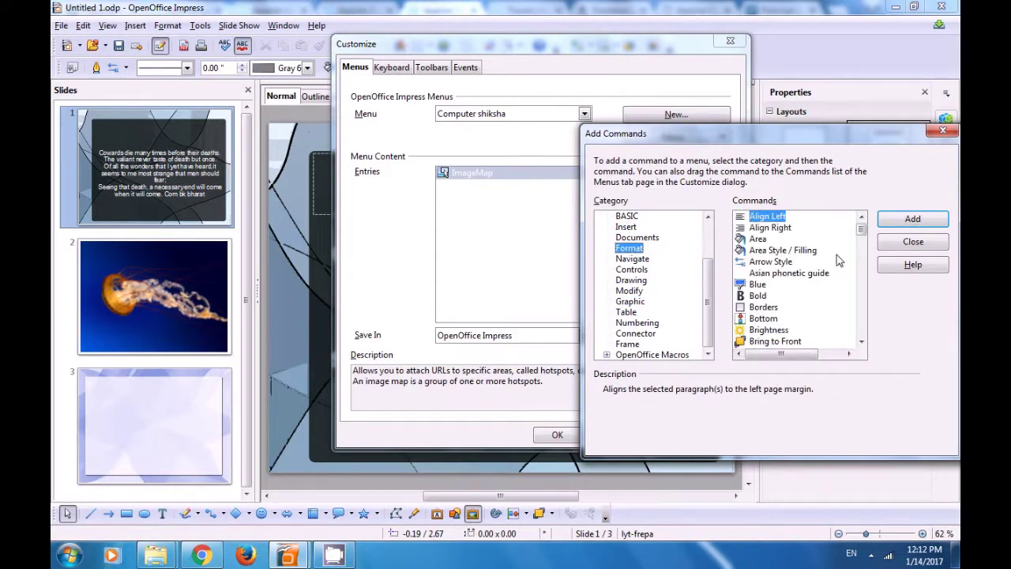
drag(860, 229, 861, 259)
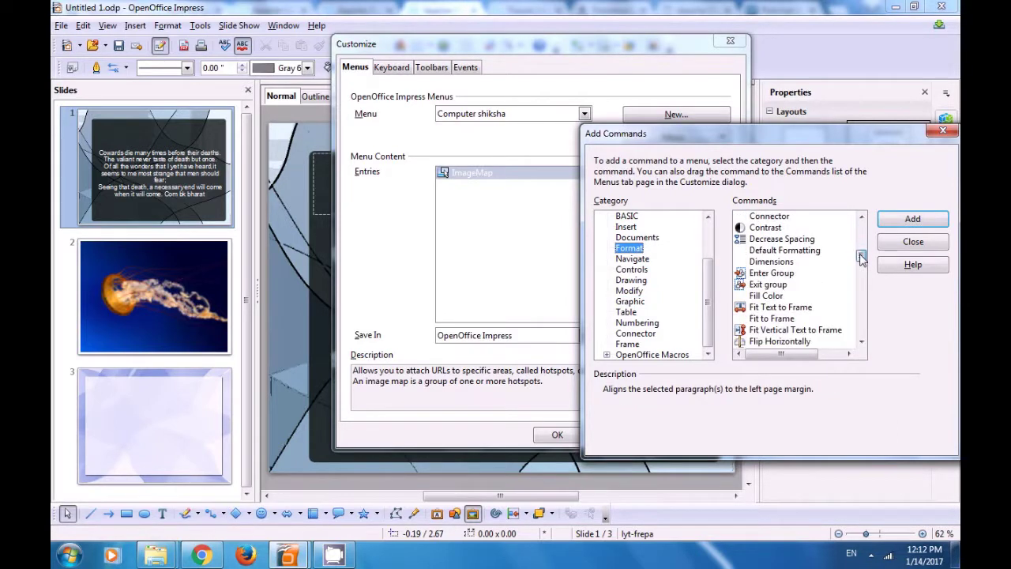
click(770, 297)
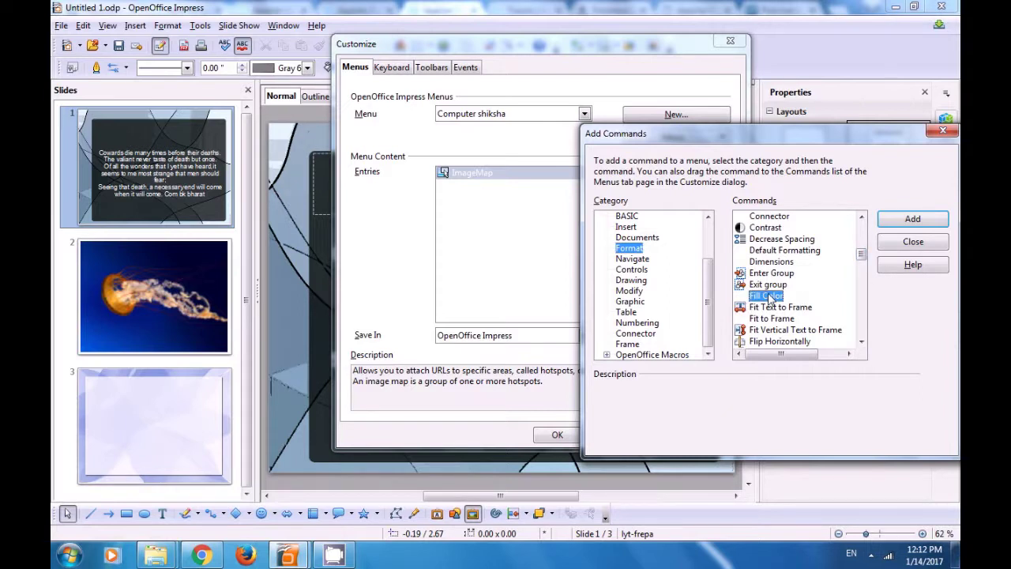
click(926, 225)
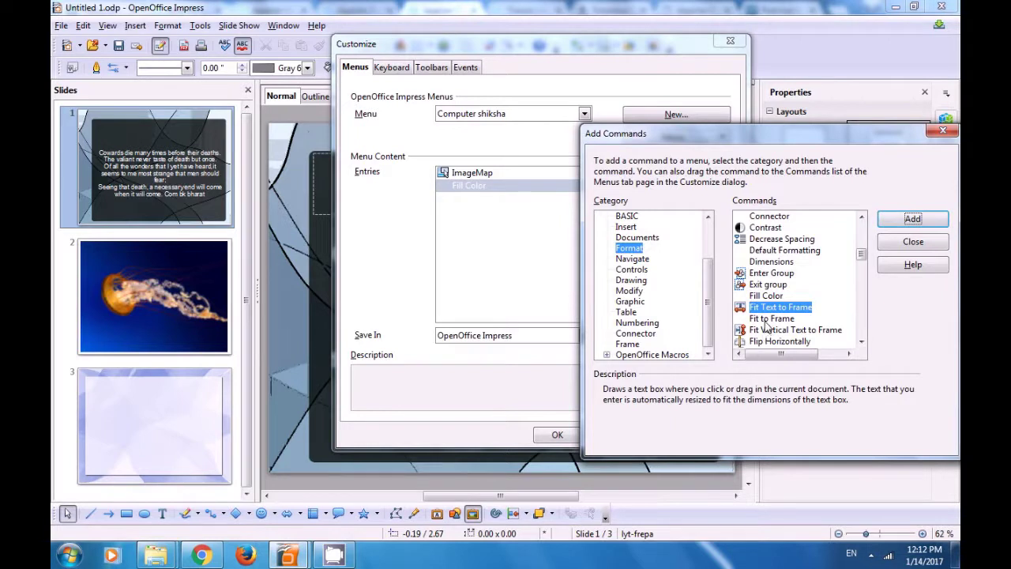
click(778, 239)
click(911, 222)
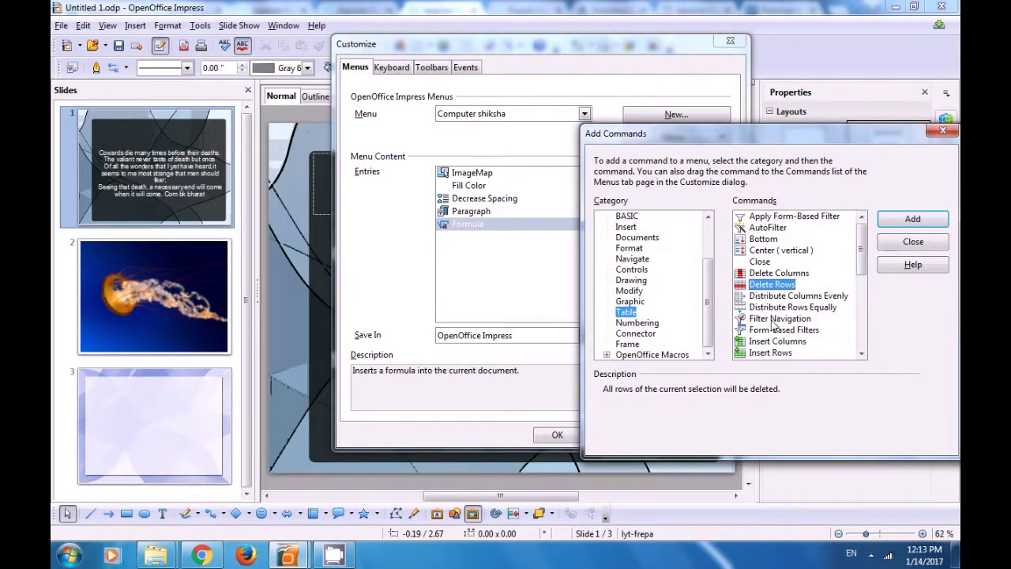
- Add the Insert Rows and Insert Columns commands from the Table category to the Computer shiksha menu and finish adding commands
click(765, 353)
click(911, 218)
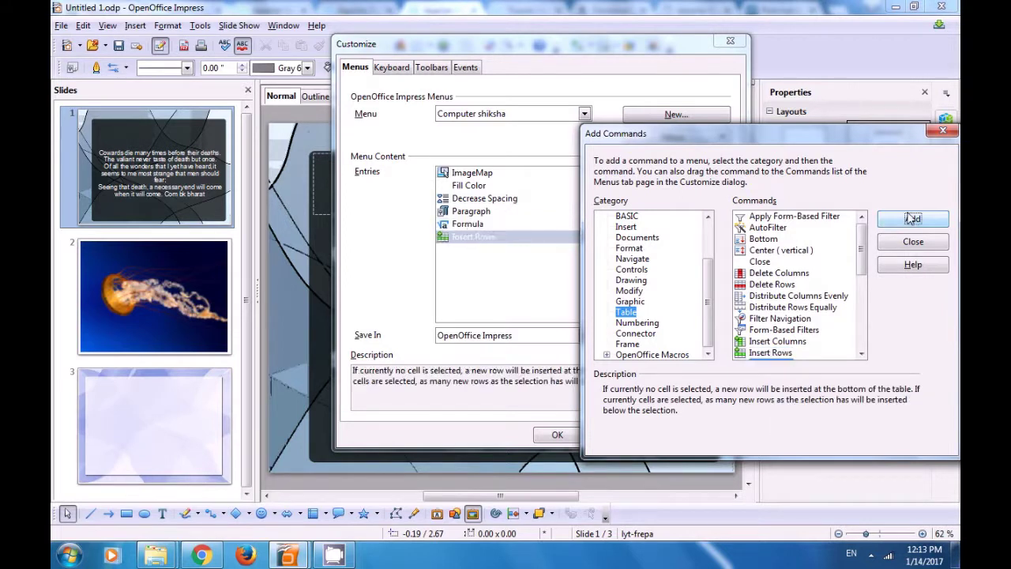
click(760, 342)
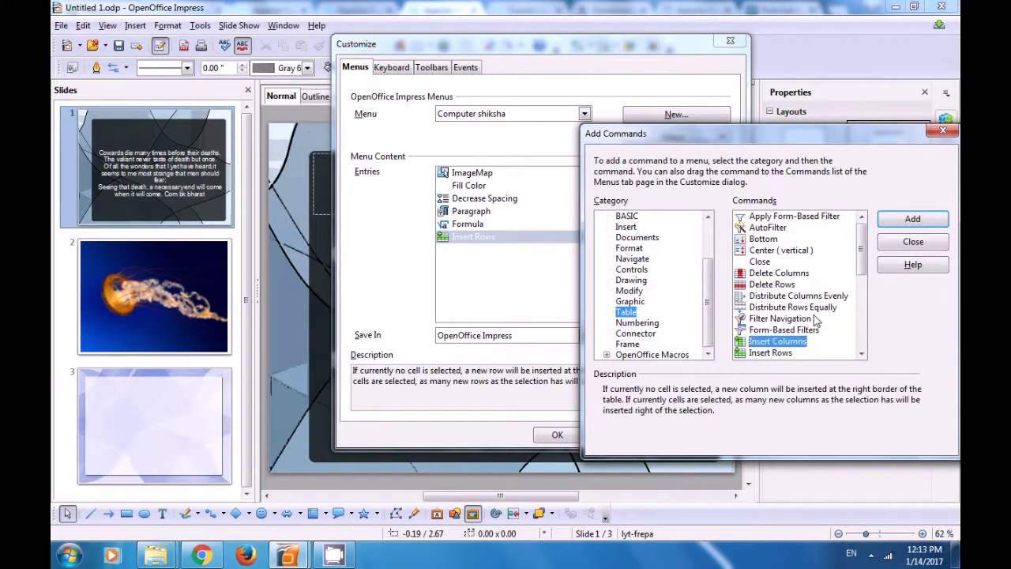
click(907, 221)
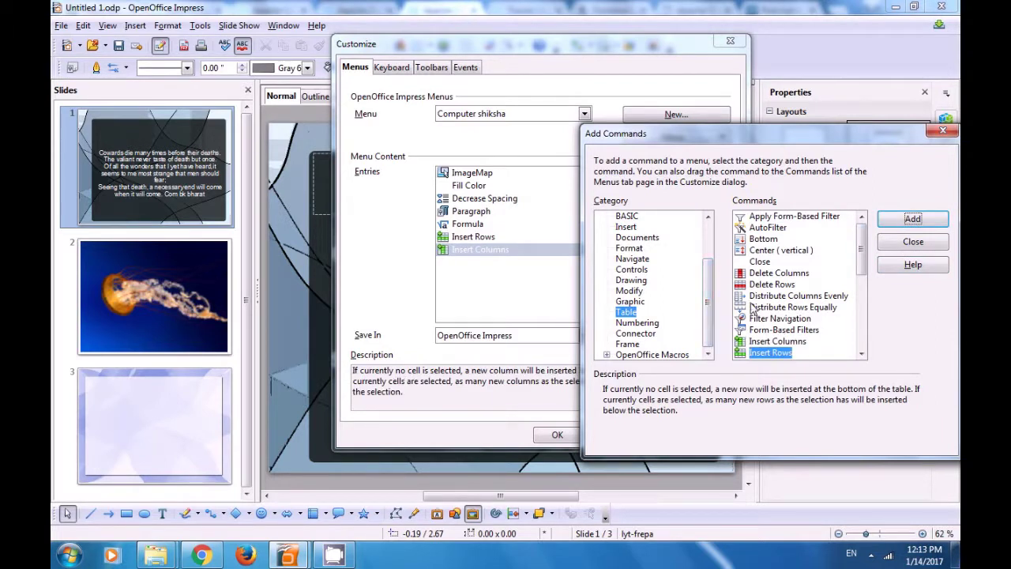
click(912, 241)
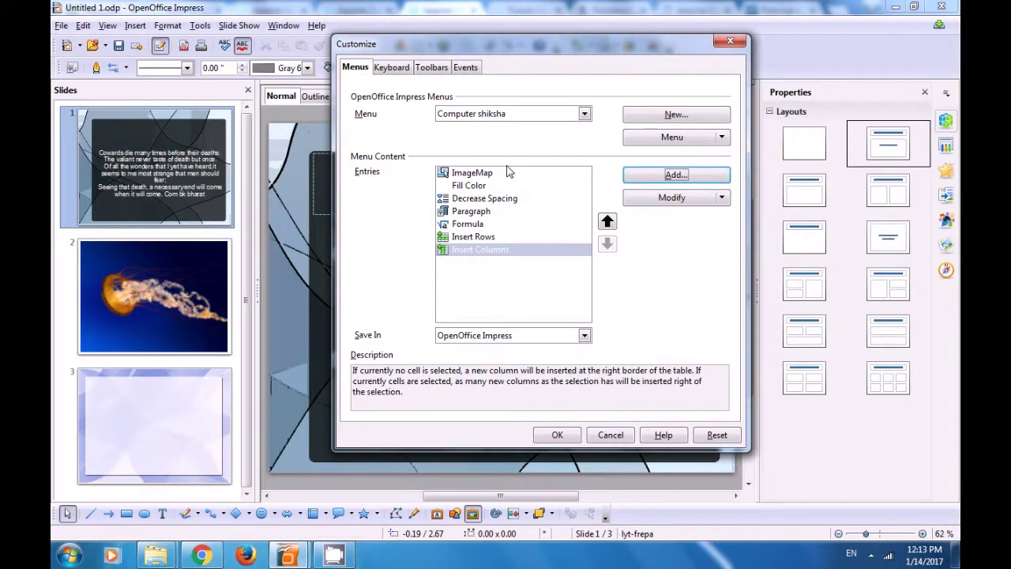
- Apply the menu customization and check the commands in the new Computer shiksha menu
click(494, 295)
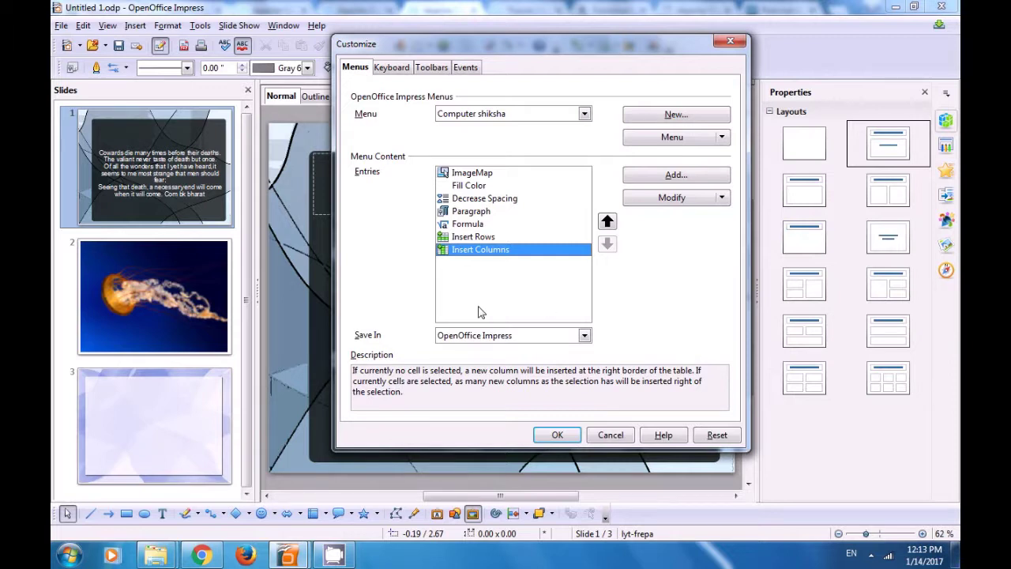
click(559, 435)
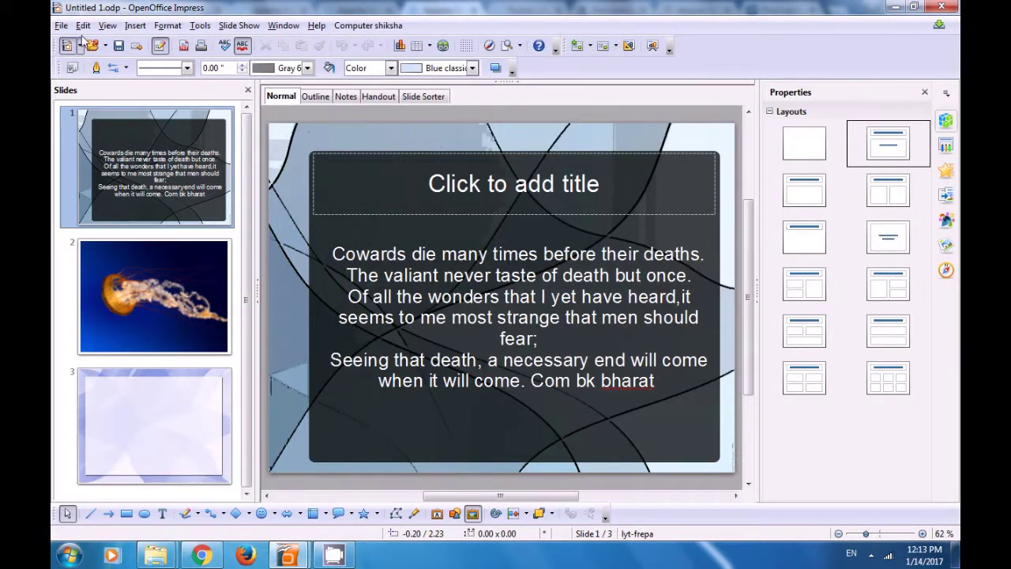
click(374, 26)
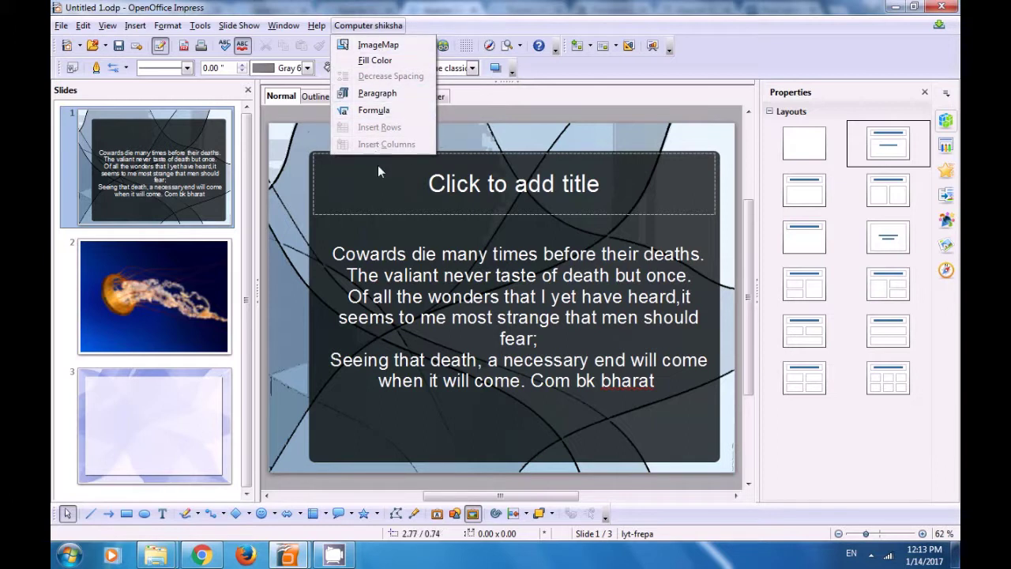
click(340, 236)
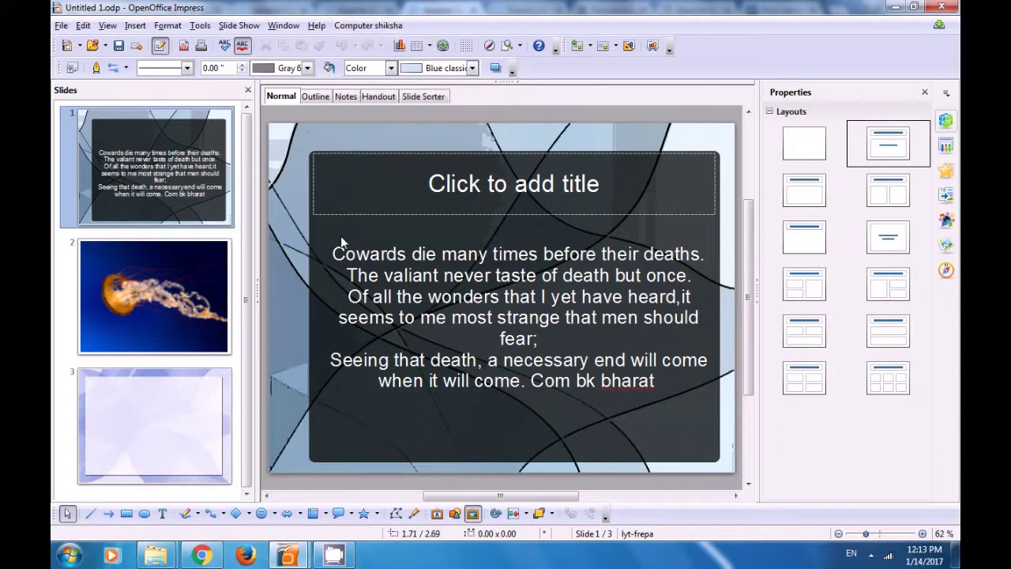
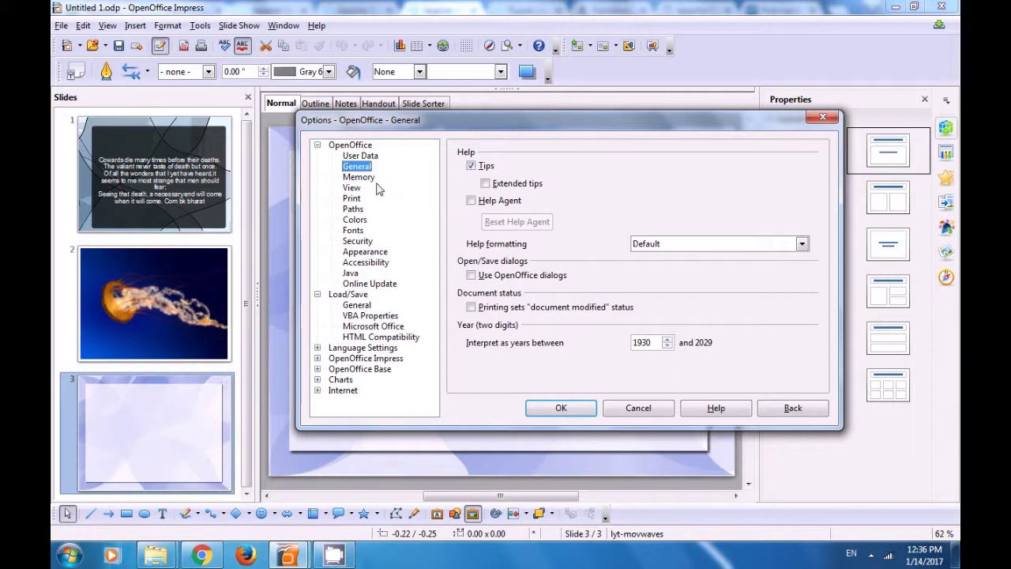
- Set the interface scaling to 97 %, the icon style to High Contrast and icons in menus to Hide in the View options
click(368, 179)
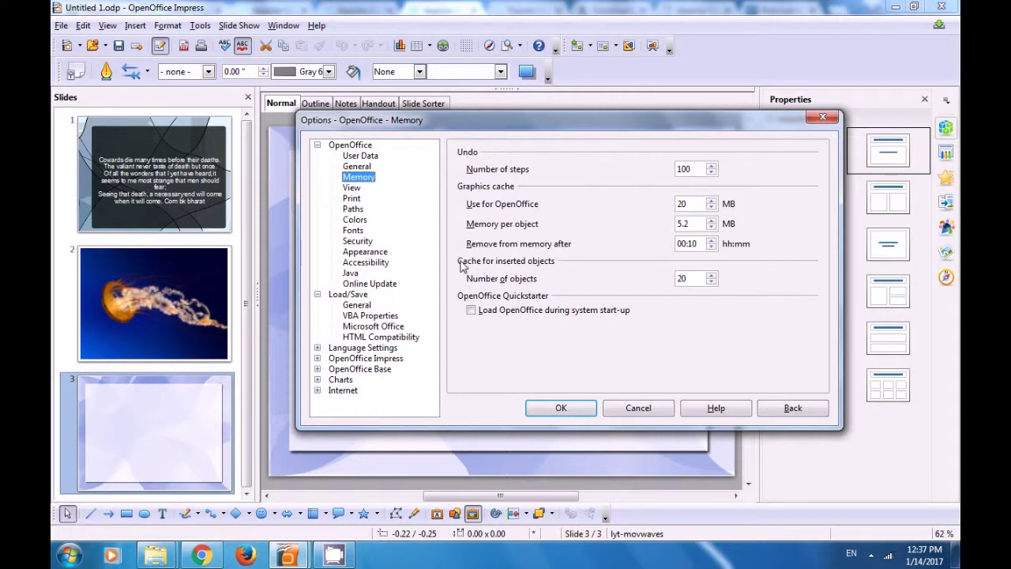
click(352, 188)
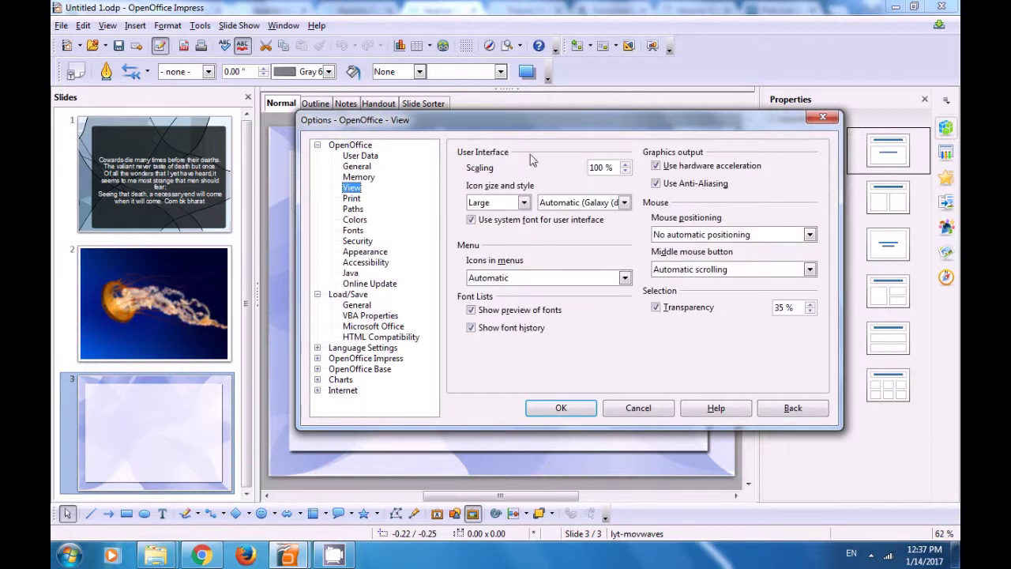
key(Return)
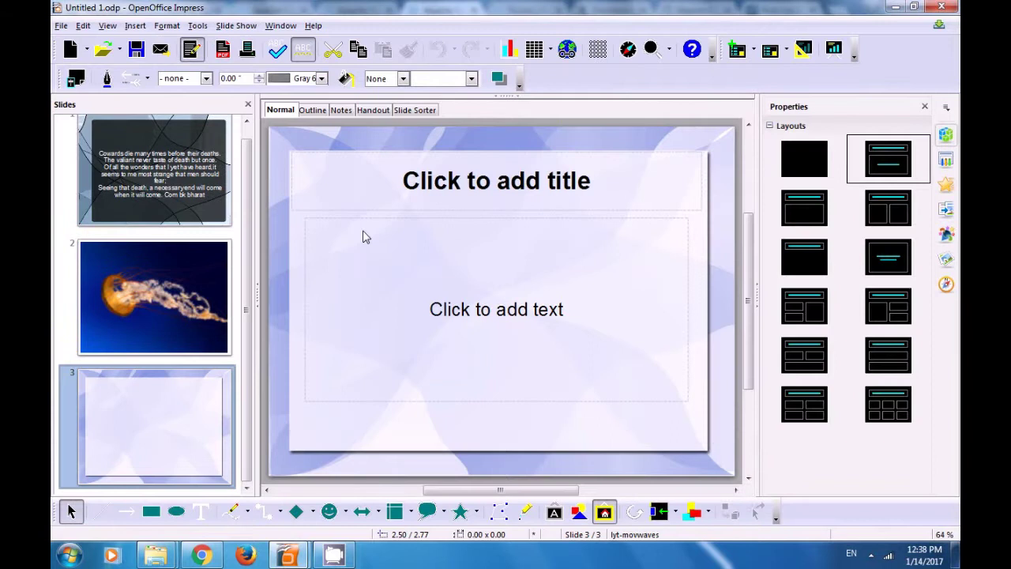
- Set the icon style to Automatic (Galaxy) in the View options and apply it
click(197, 26)
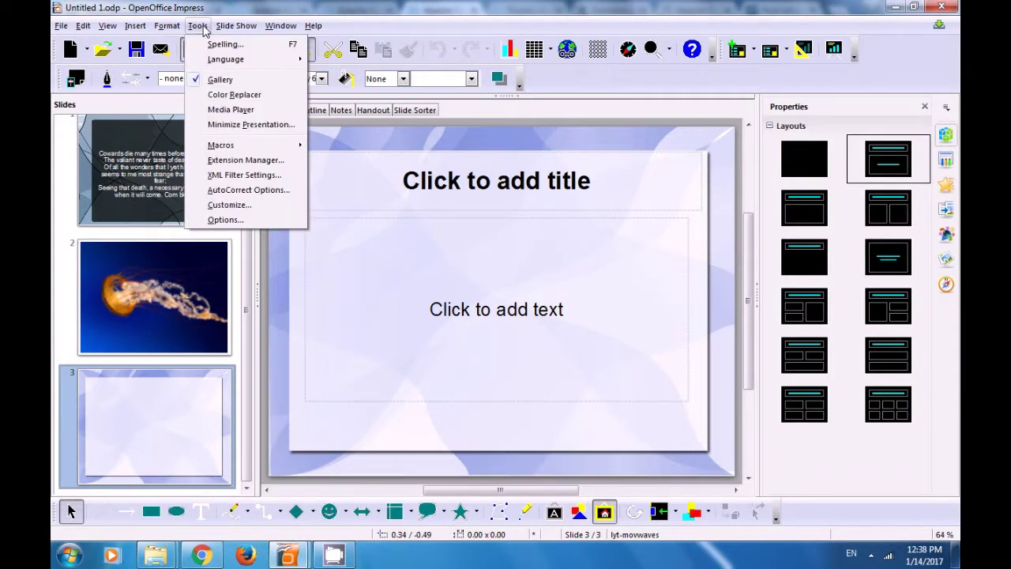
click(225, 220)
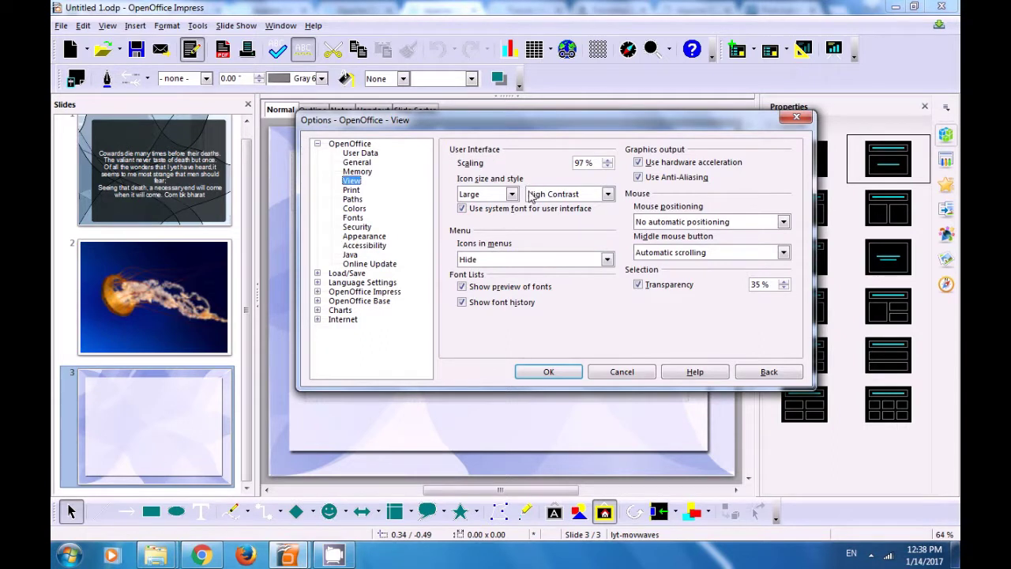
click(608, 197)
click(581, 209)
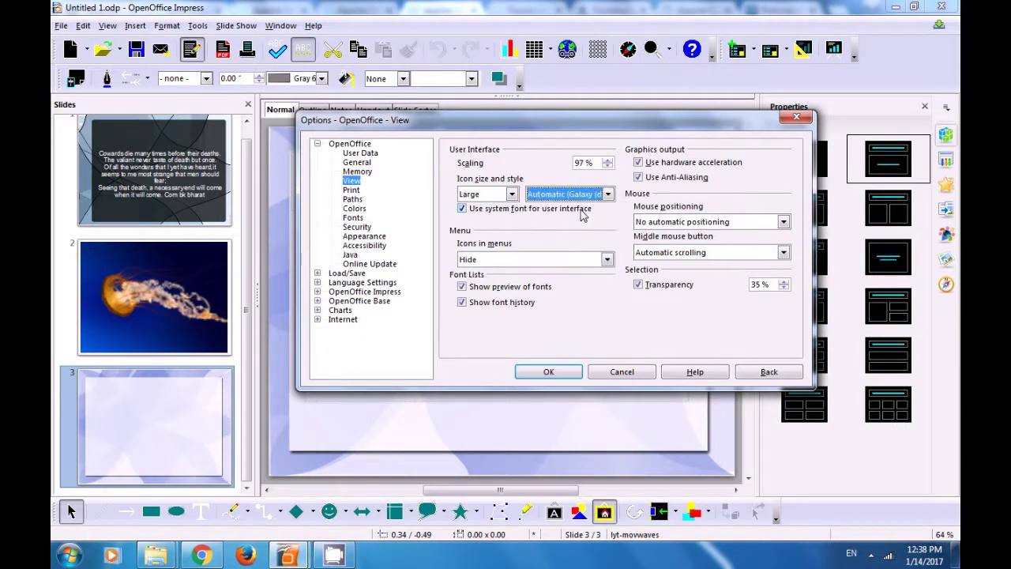
click(551, 375)
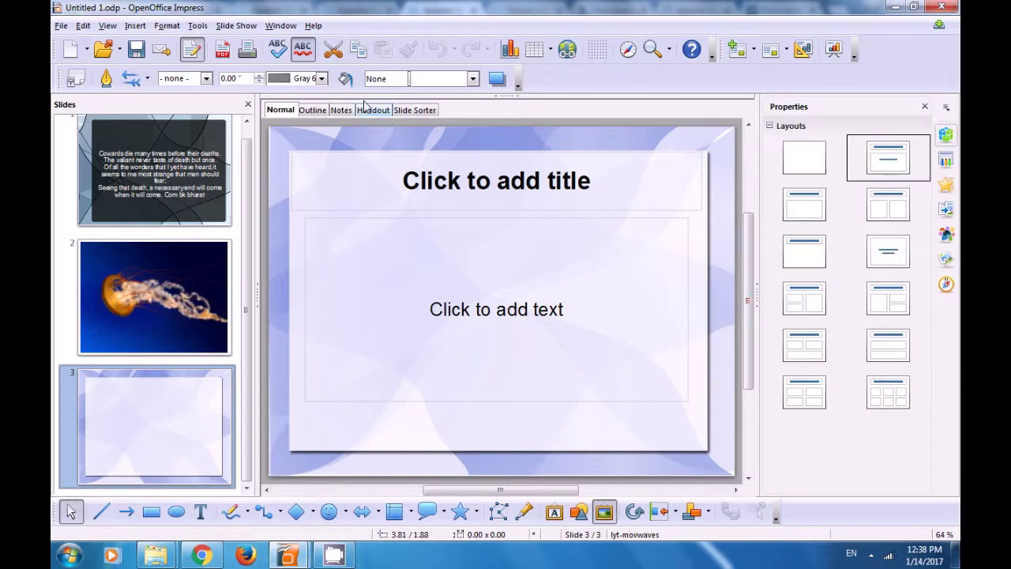
- Try reducing transparency, gradients and bitmaps and enabling paper size and orientation warnings in the Print options, and discard the changes
click(203, 26)
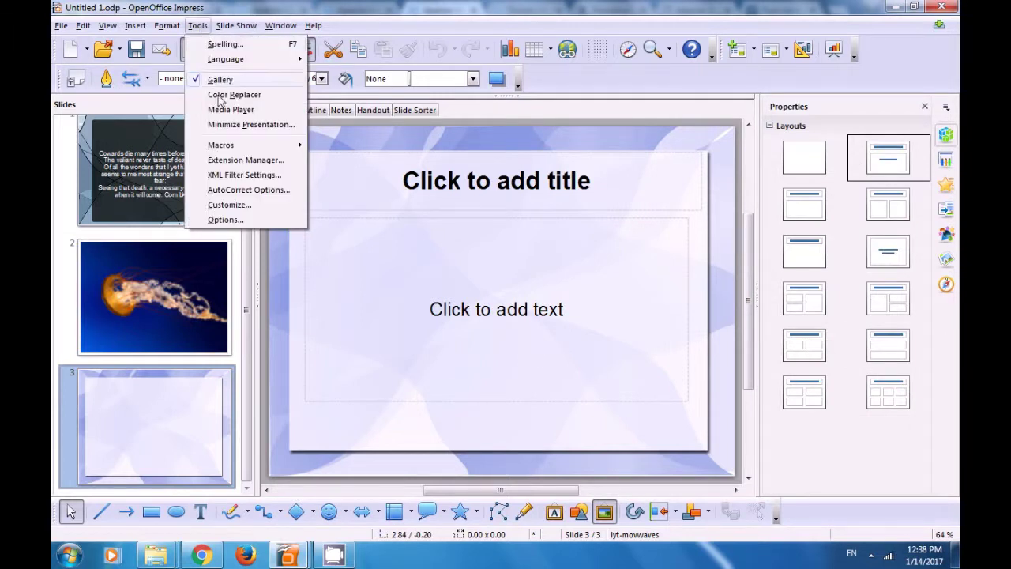
click(225, 219)
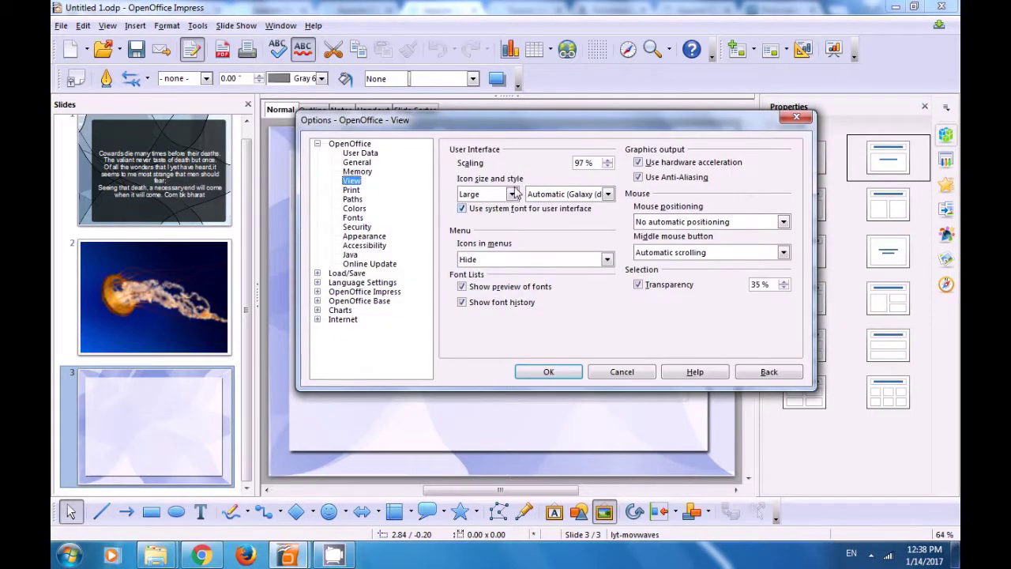
click(352, 191)
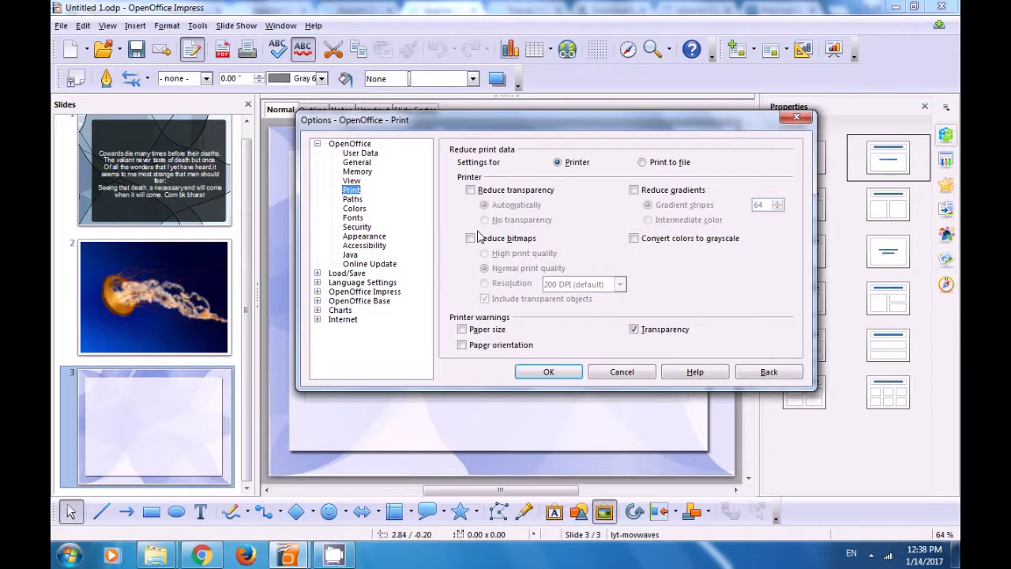
click(470, 190)
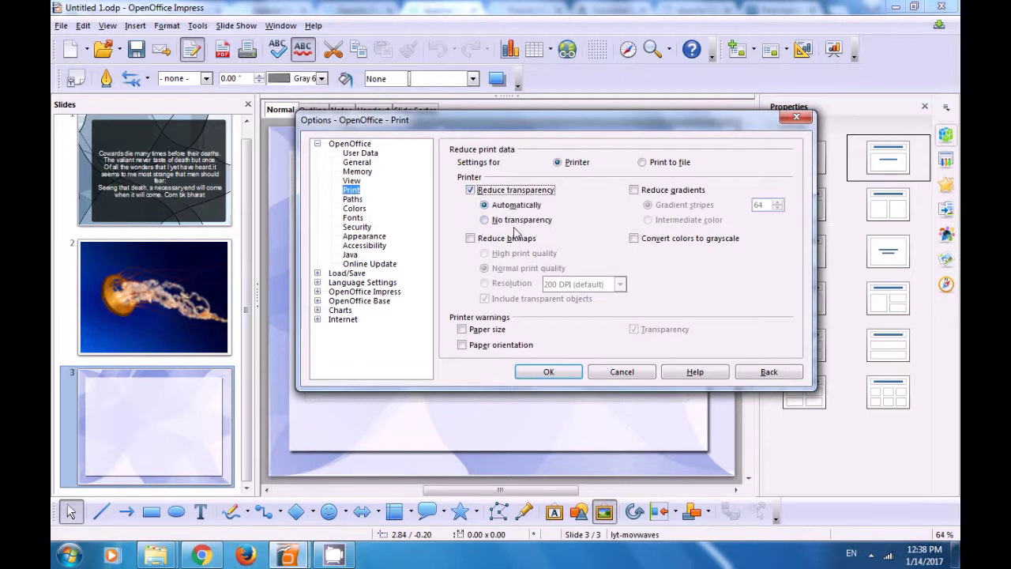
click(635, 190)
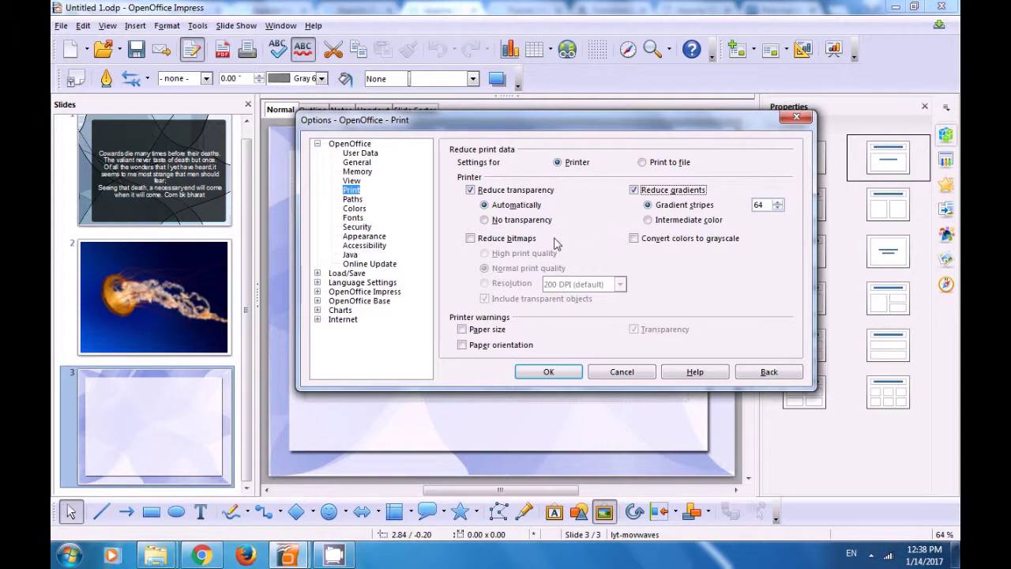
click(470, 239)
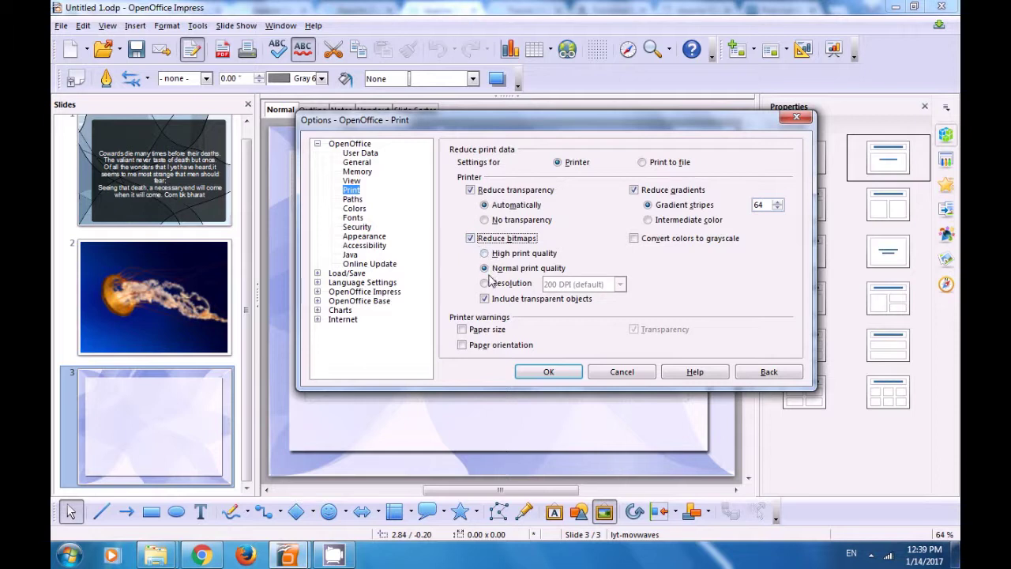
click(462, 329)
click(462, 345)
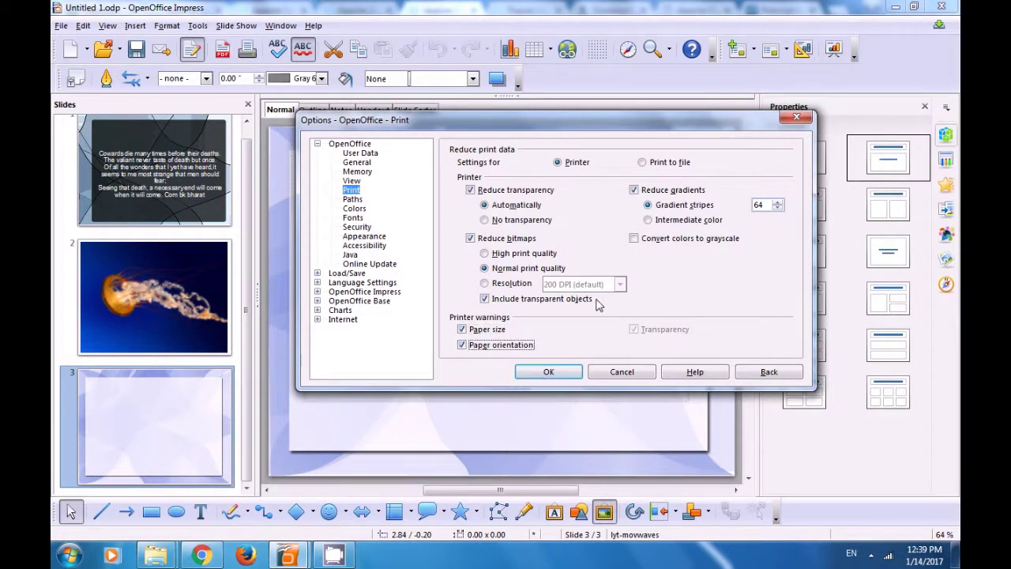
click(796, 118)
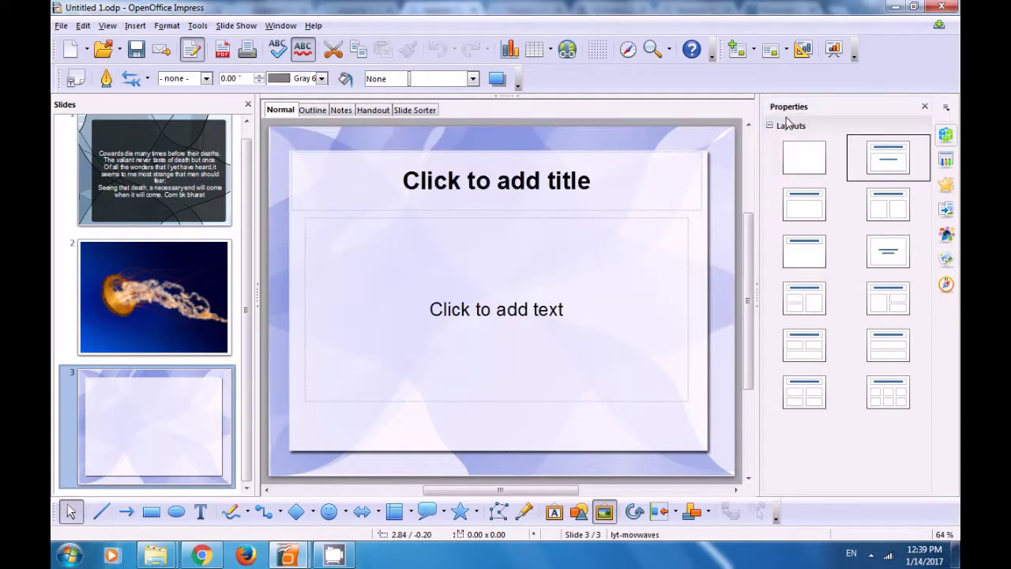
- Add a custom purple colour named cs2 with RGB 85, 14, 133 to the colour table and apply it
click(198, 26)
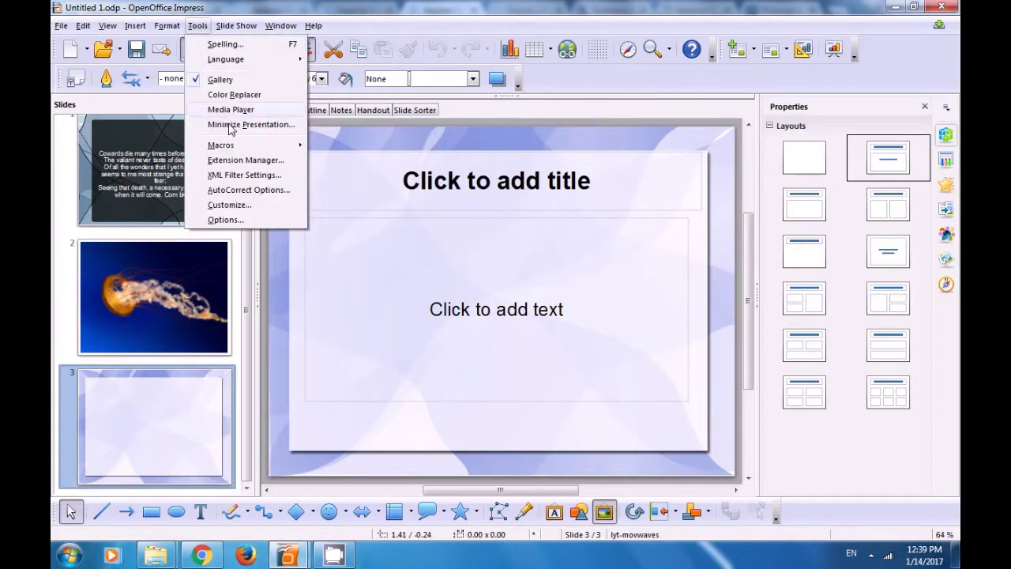
click(222, 220)
click(354, 208)
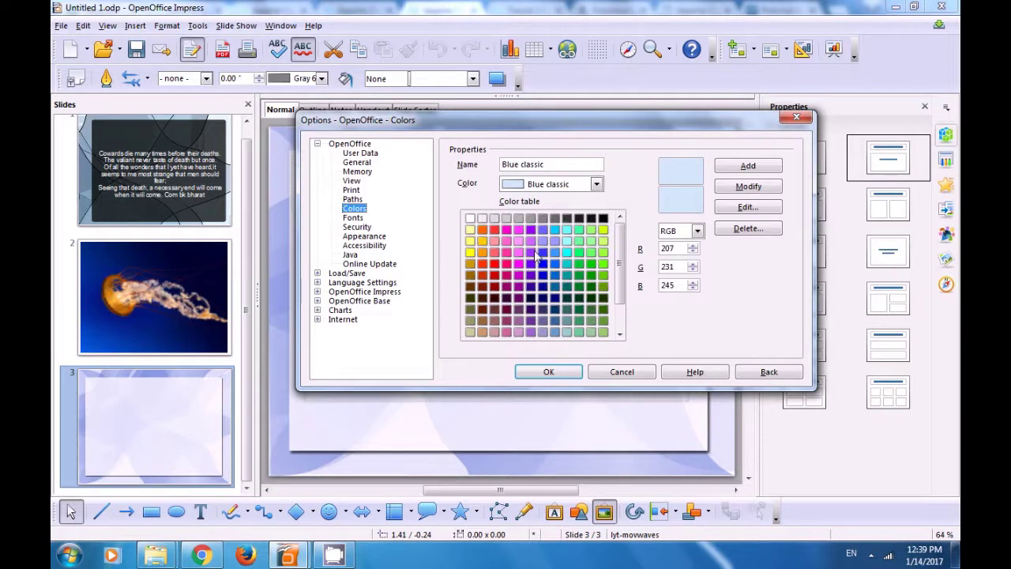
key(End)
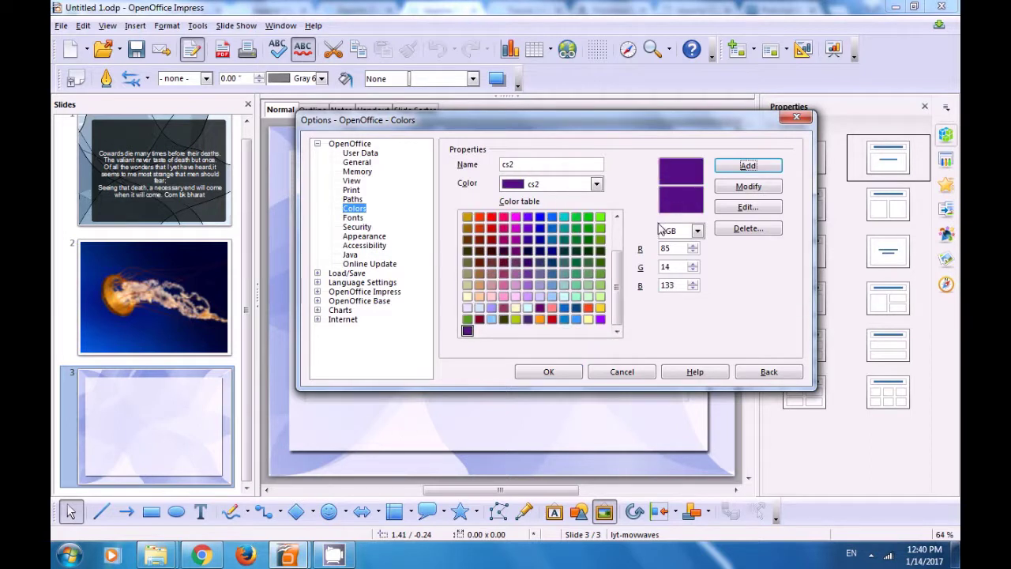
click(557, 368)
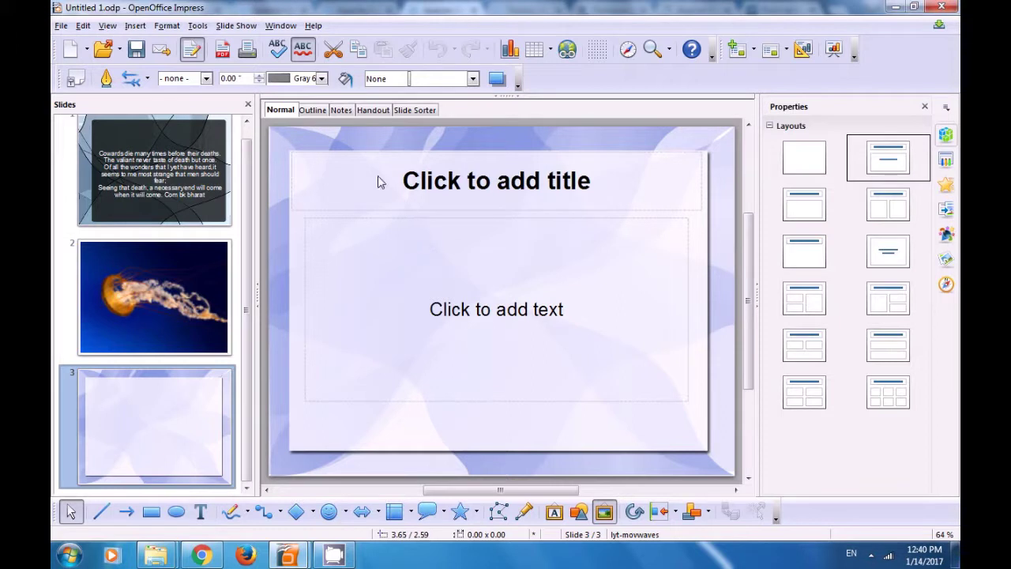
- Look for the custom cs2 colour among the available line colours
click(321, 78)
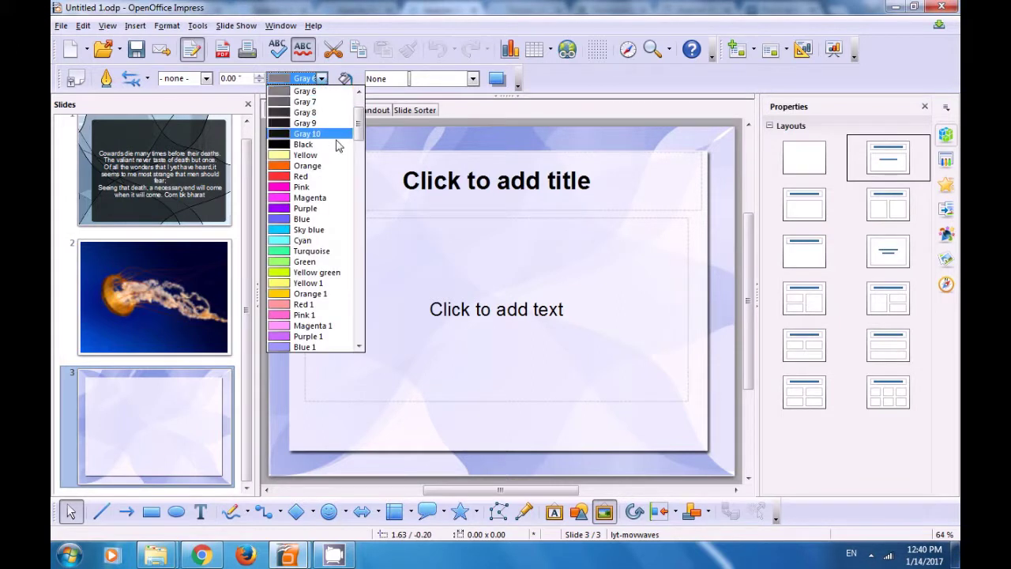
scroll(341, 148, down, 20)
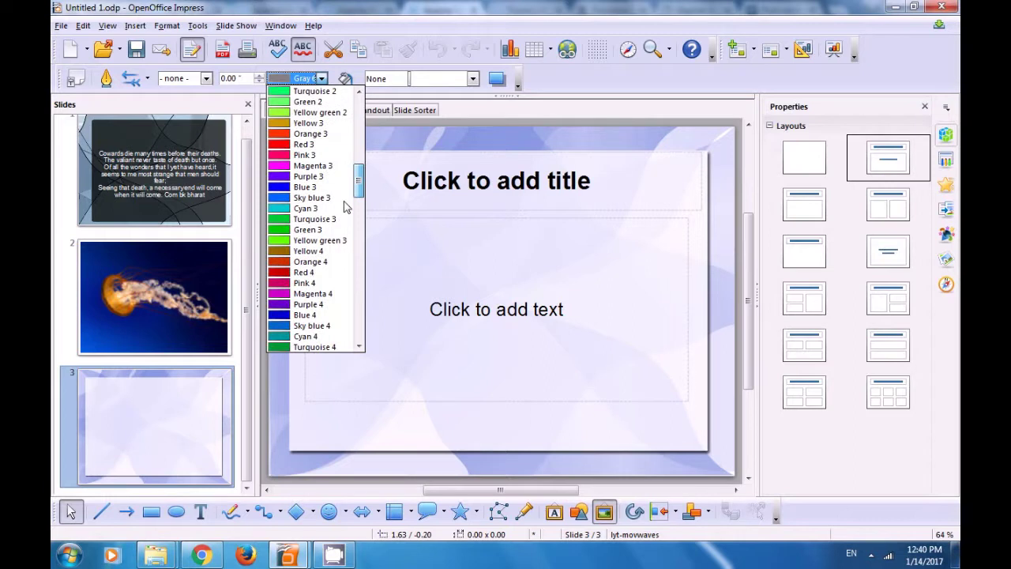
scroll(341, 256, down, 10)
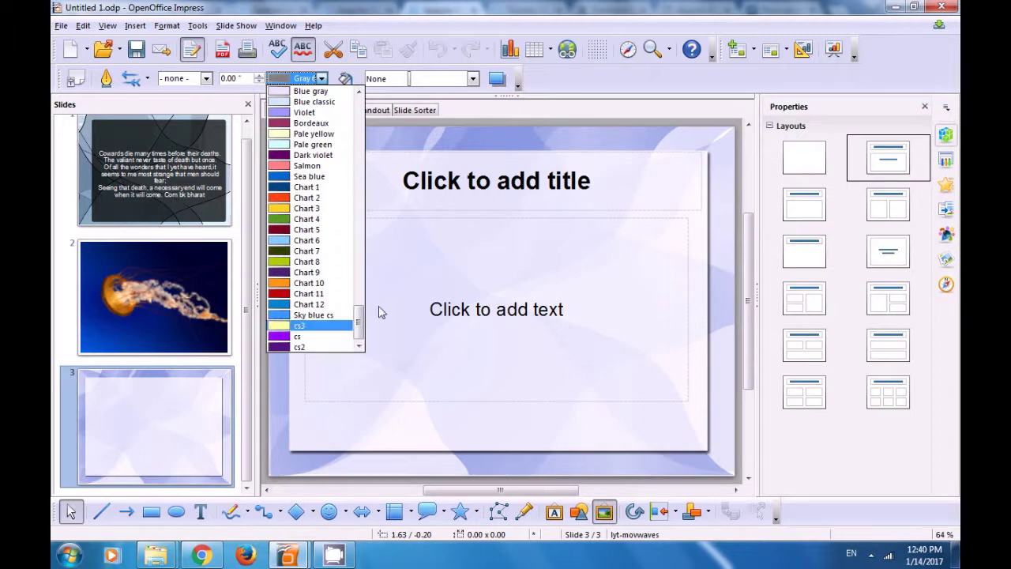
click(408, 296)
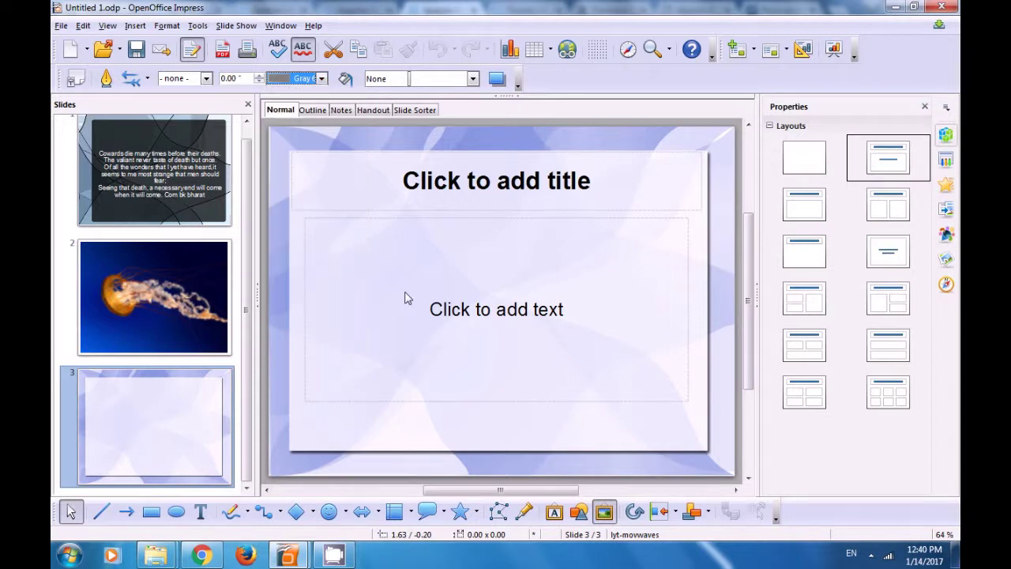
- Enable the font replacement table, choose Century with Arial as its replacement, and set the HTML, Basic and SQL source font to Rod, size 15
click(198, 25)
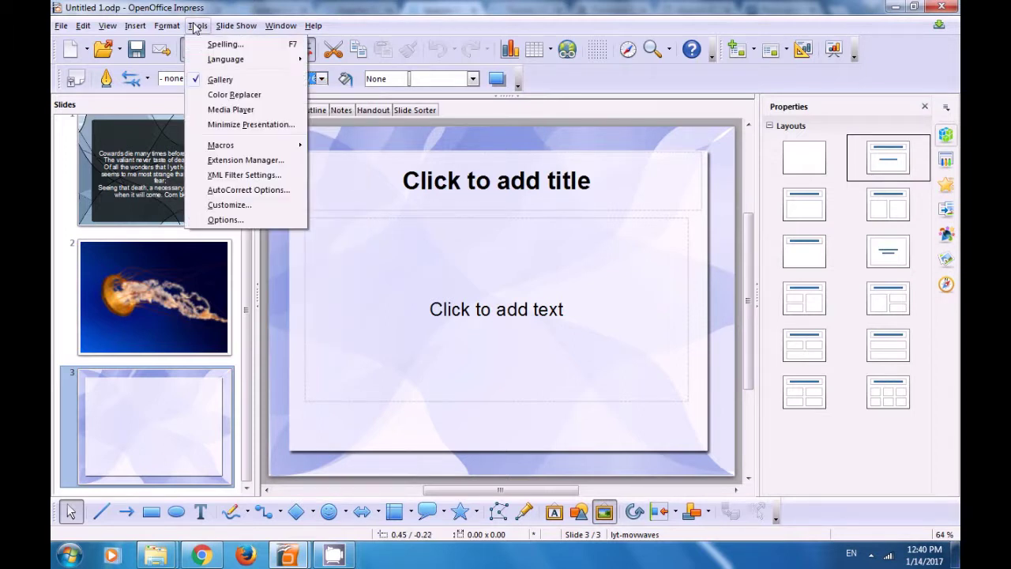
click(227, 220)
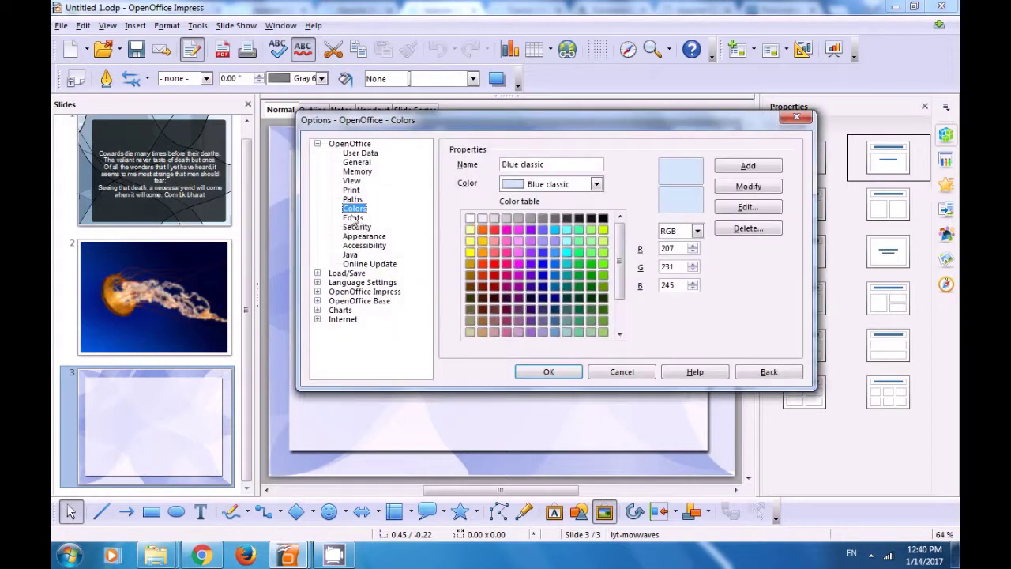
click(350, 219)
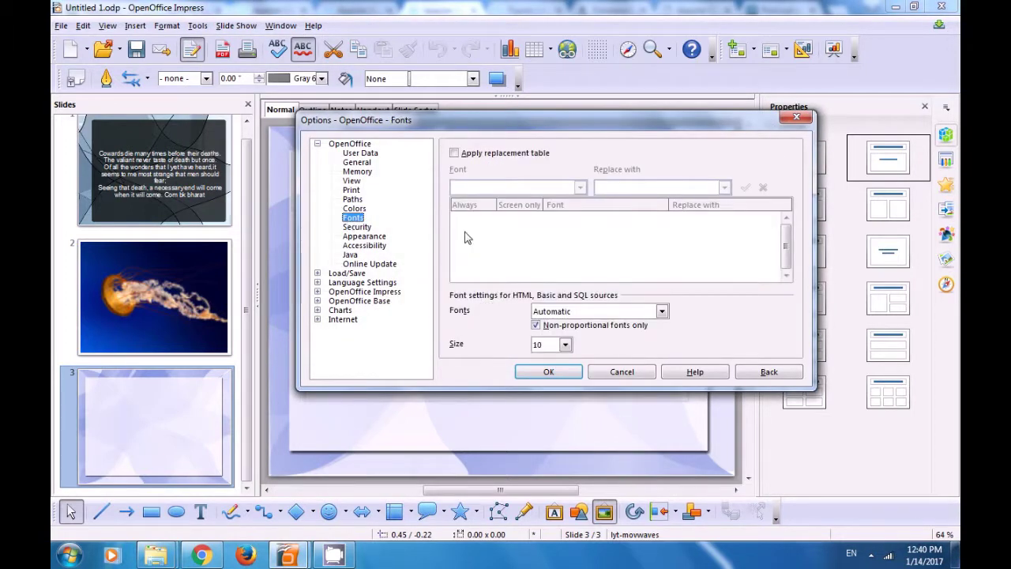
click(454, 153)
click(580, 187)
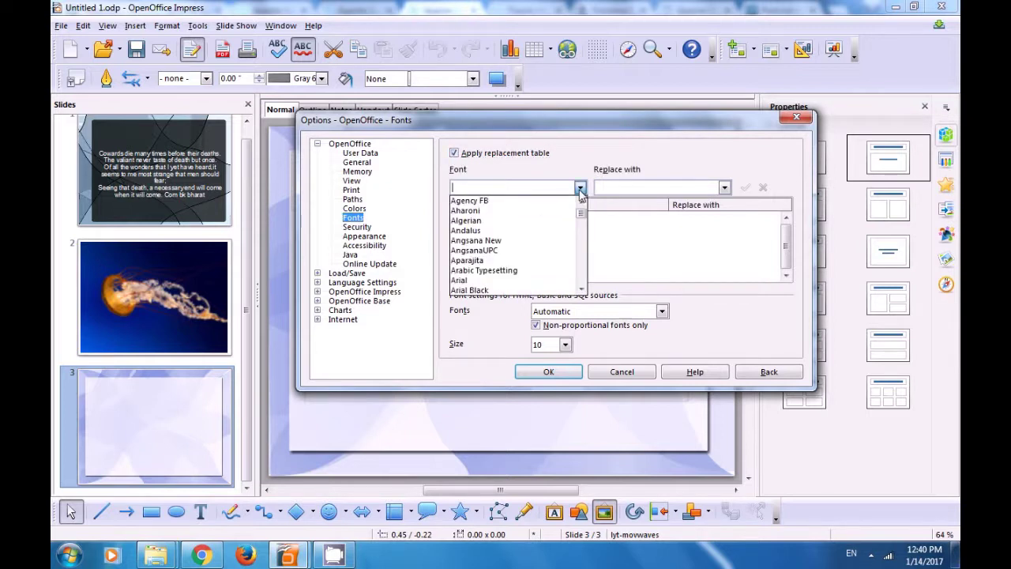
scroll(521, 248, down, 3)
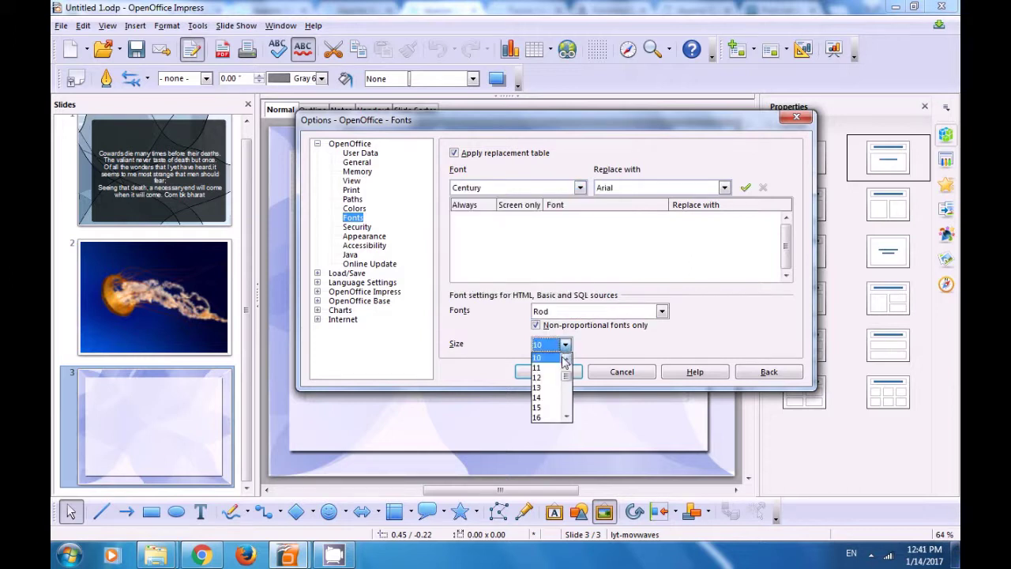
click(546, 407)
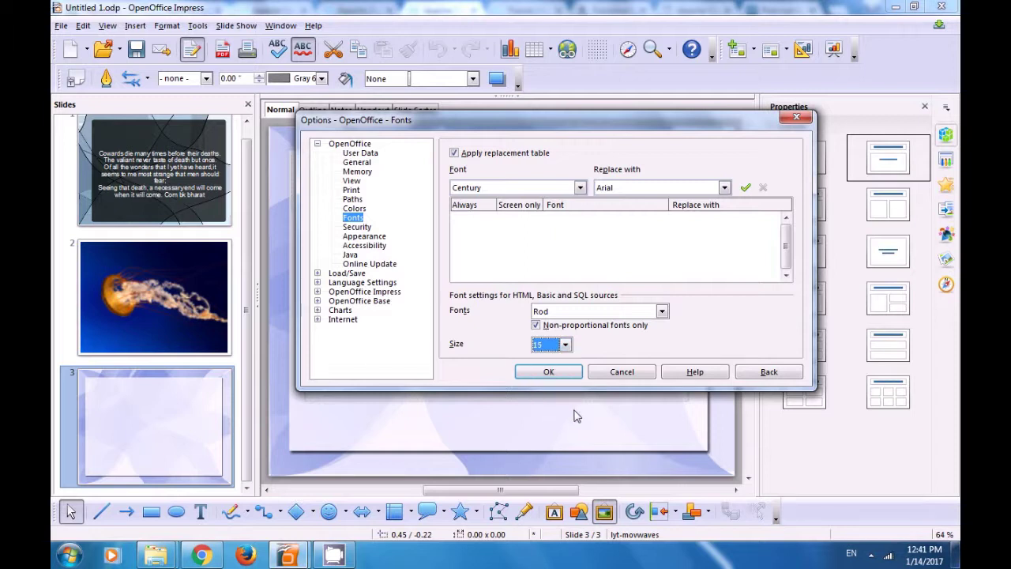
click(550, 372)
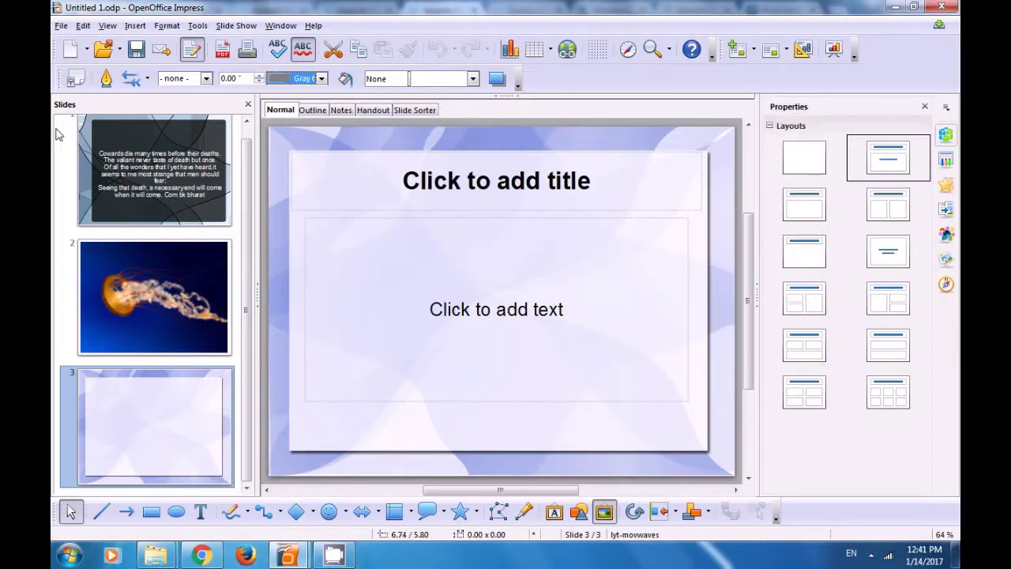
- Try the Californian FB font on the first text line of slide 1 and undo it
click(135, 161)
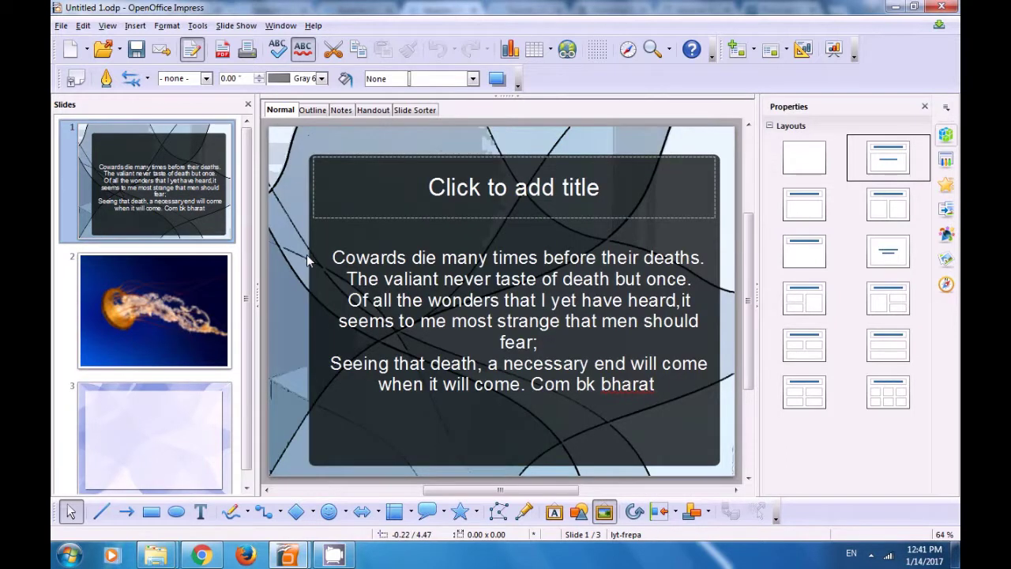
click(333, 259)
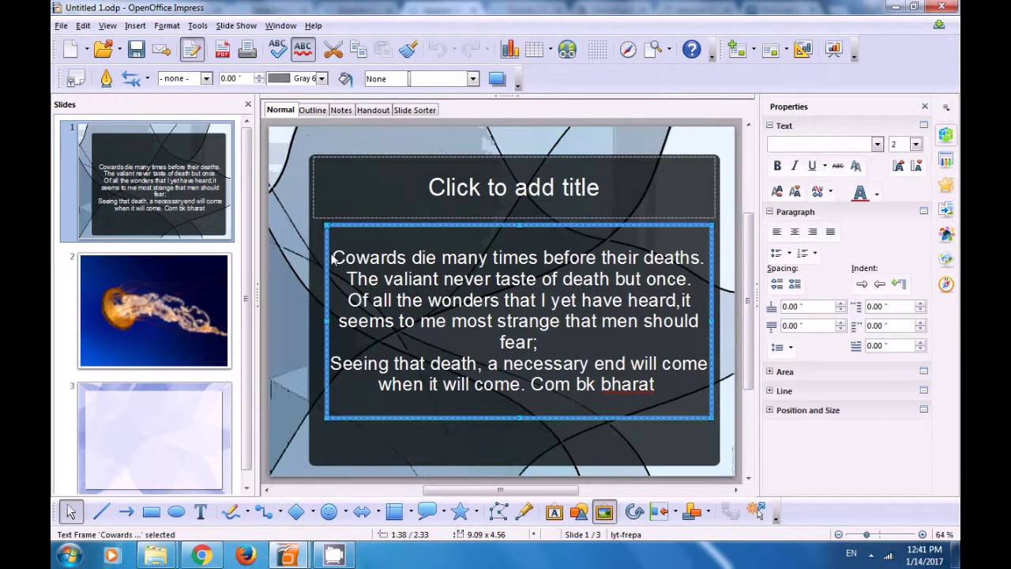
drag(336, 258, 709, 263)
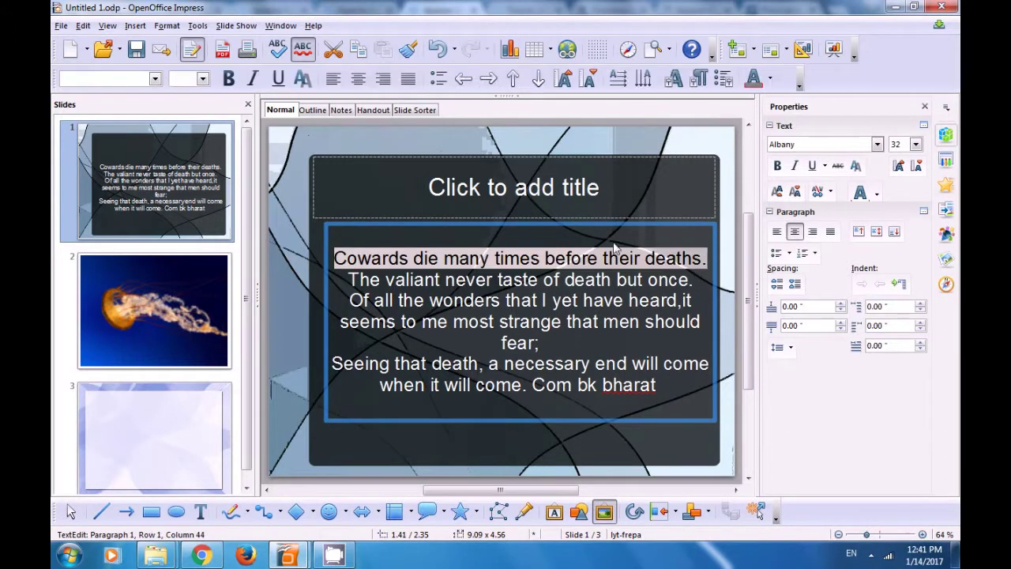
click(157, 79)
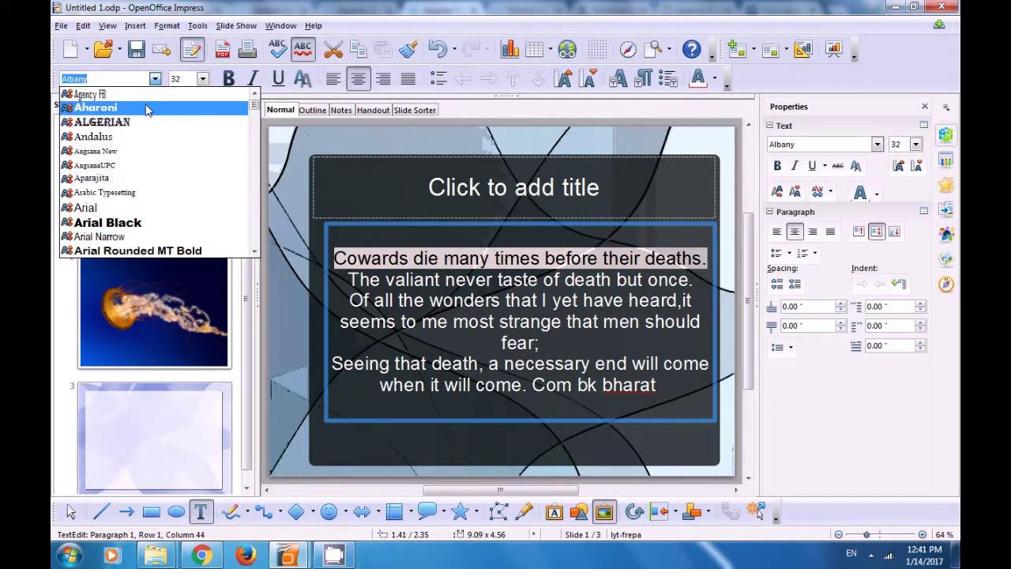
text(Calibri)
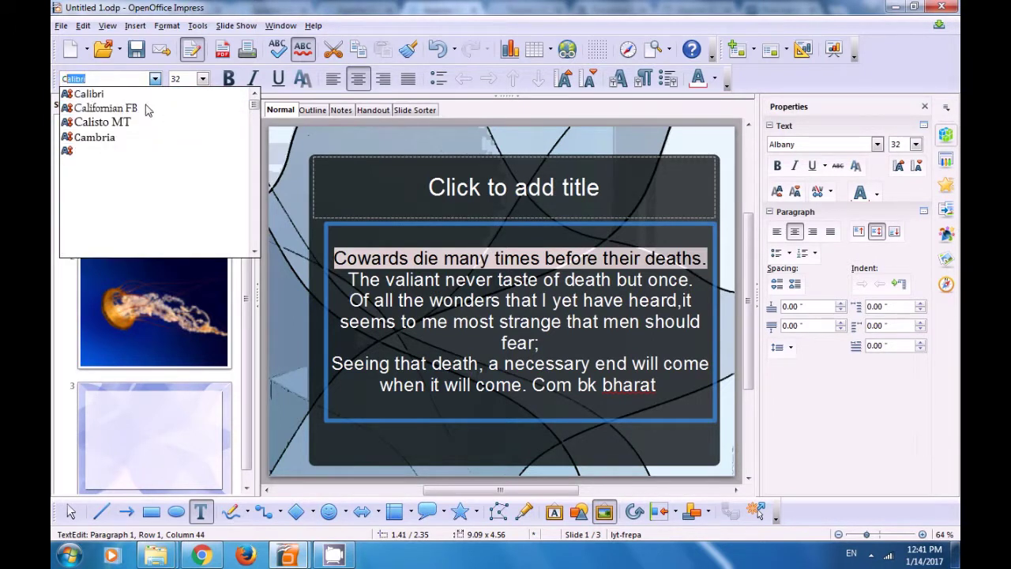
click(142, 108)
key(ctrl+z)
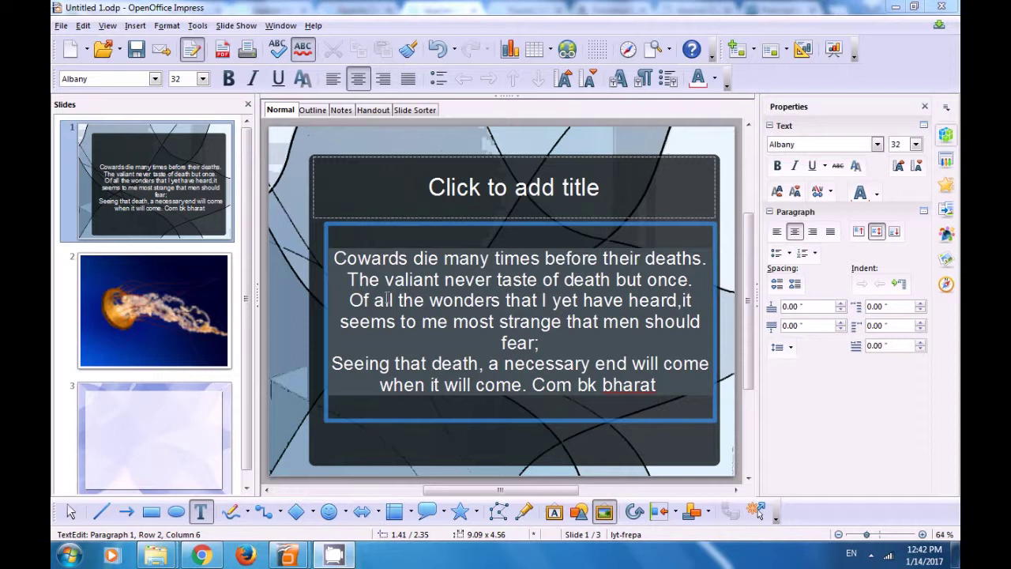
- Review the Security options, including the warnings, web connection passwords and master password settings
click(197, 25)
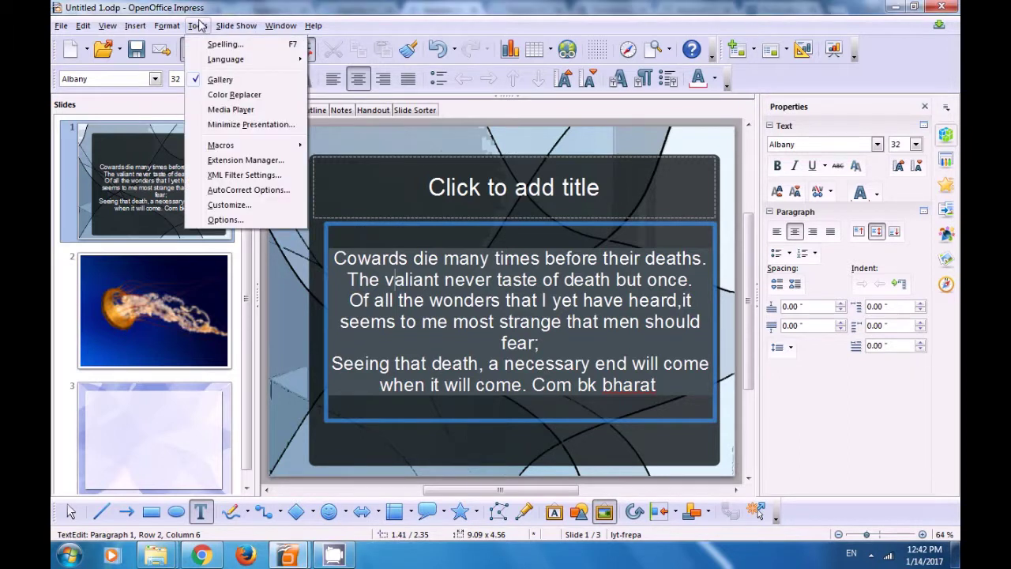
click(226, 220)
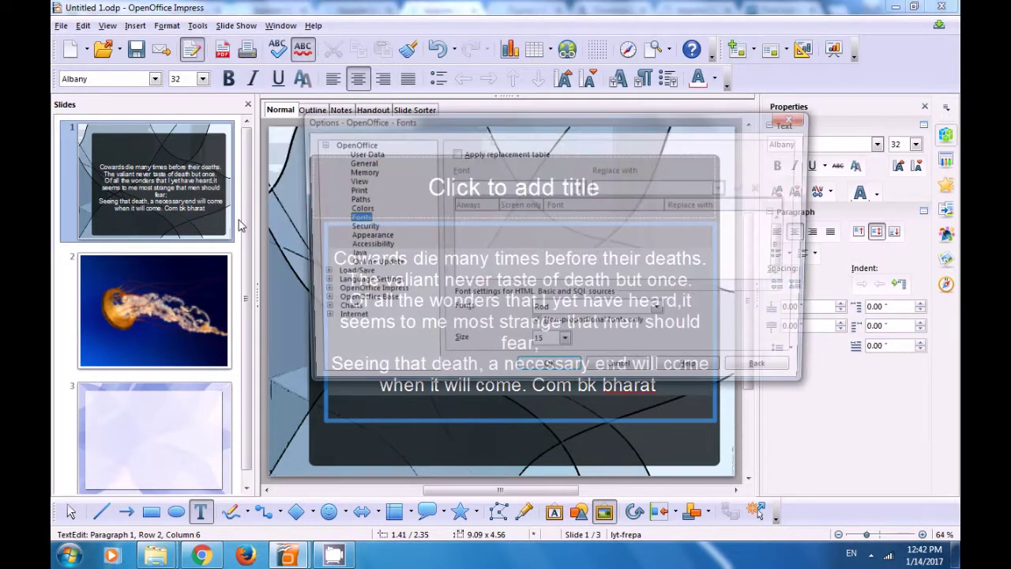
click(356, 228)
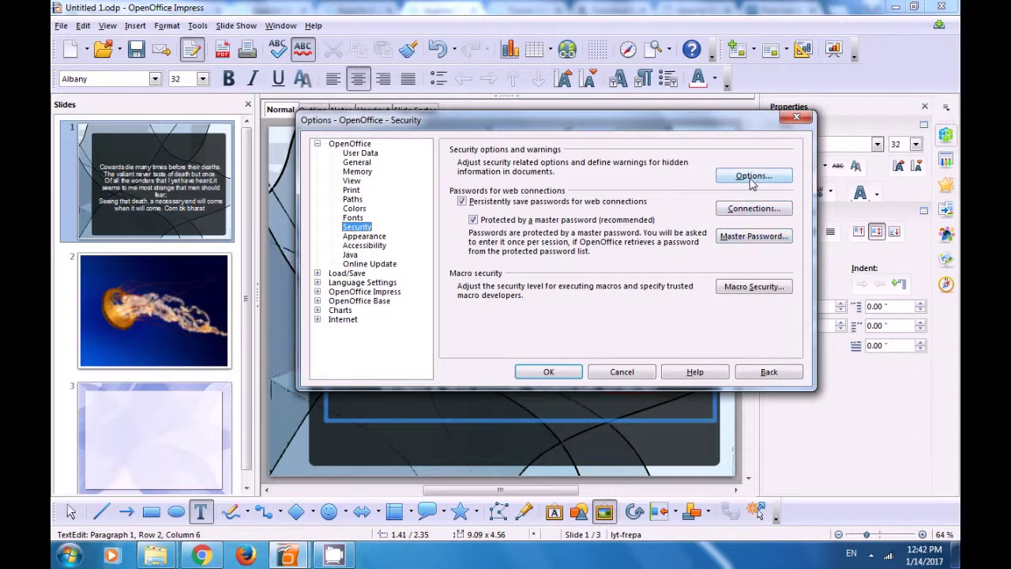
click(746, 239)
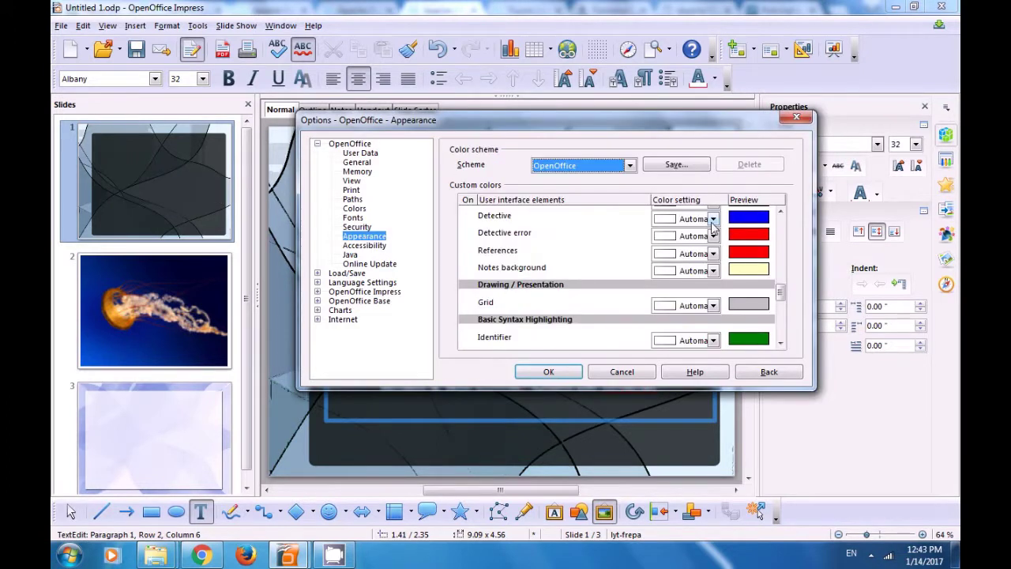
- Set the Detective colour to Gray 6 and the Drawing / Presentation grid colour to Red in the Appearance options, and apply them
click(712, 220)
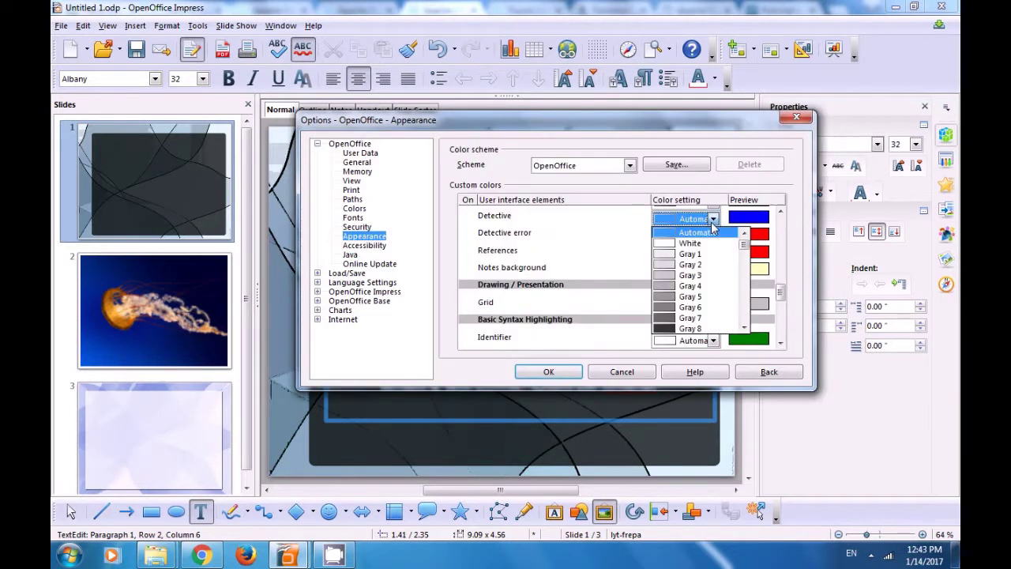
click(661, 309)
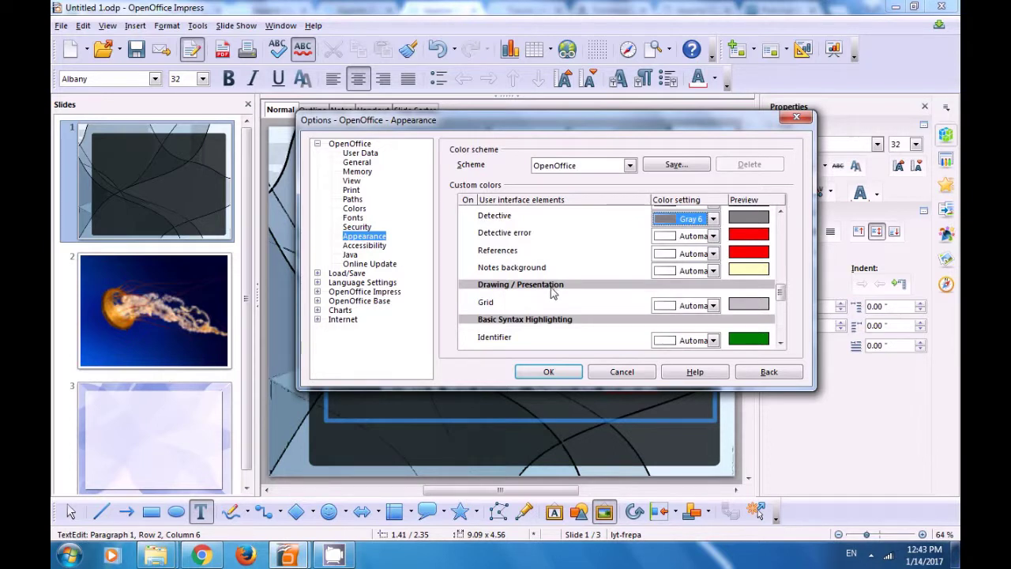
click(713, 305)
scroll(680, 382, down, 4)
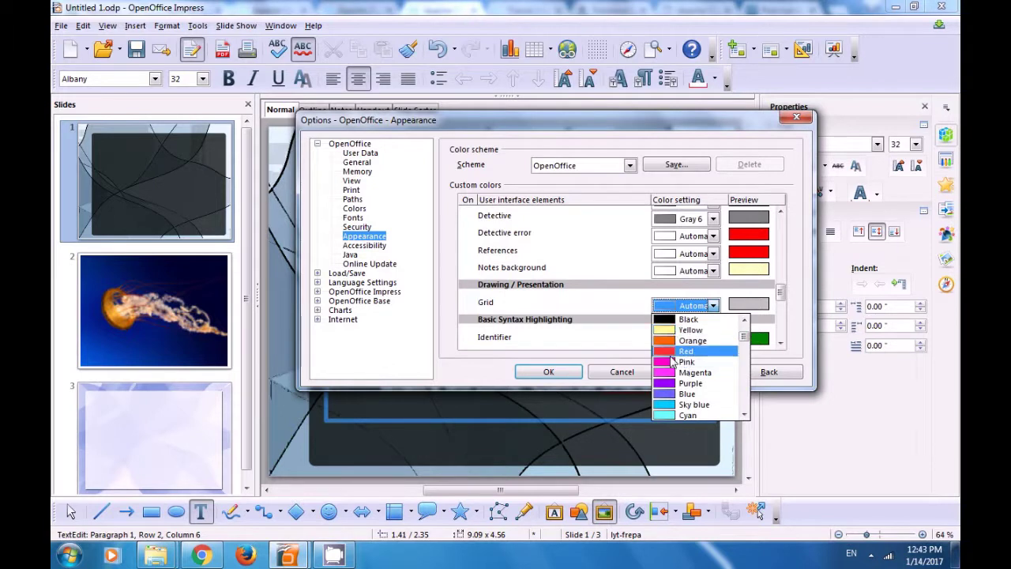
click(670, 352)
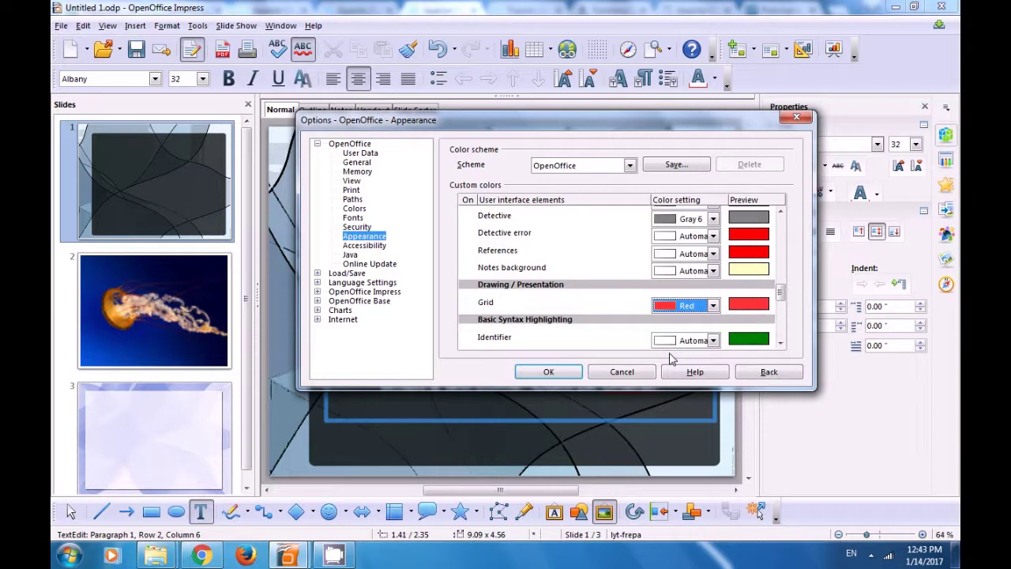
click(551, 372)
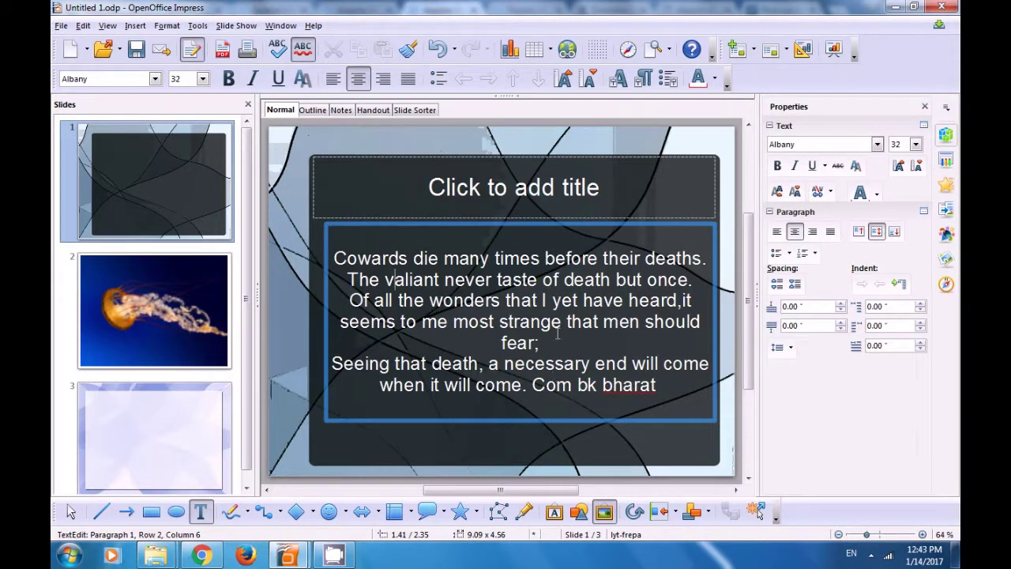
- Switch to slide 2 and review the Accessibility, Load/Save and Language Settings pages of the program options
click(292, 222)
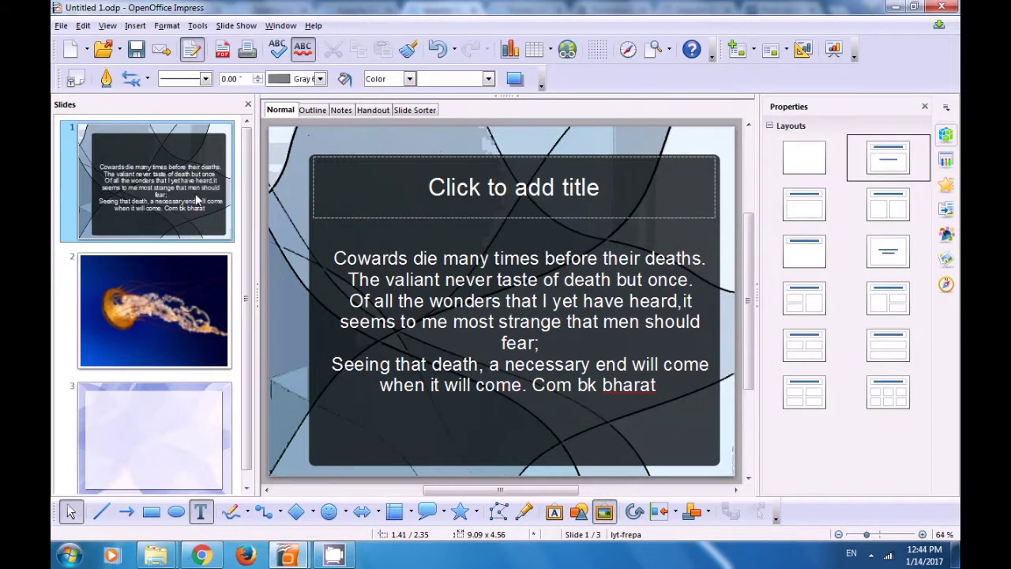
click(165, 287)
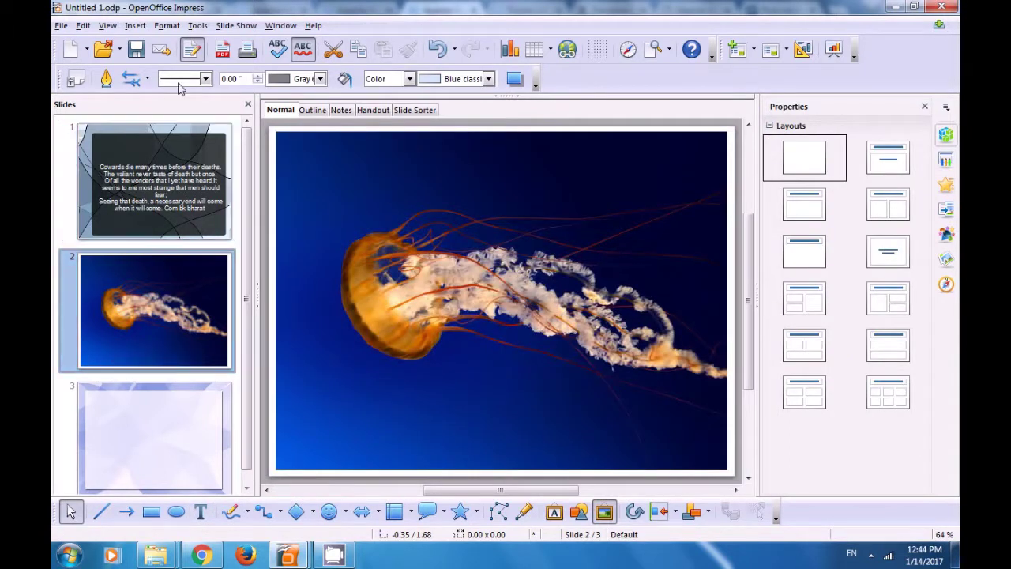
click(195, 26)
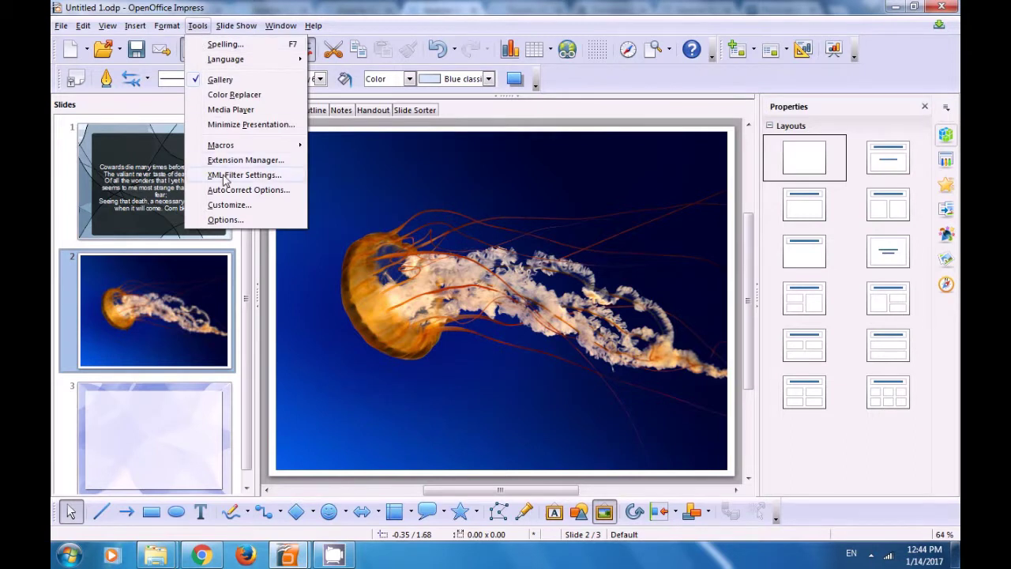
click(226, 219)
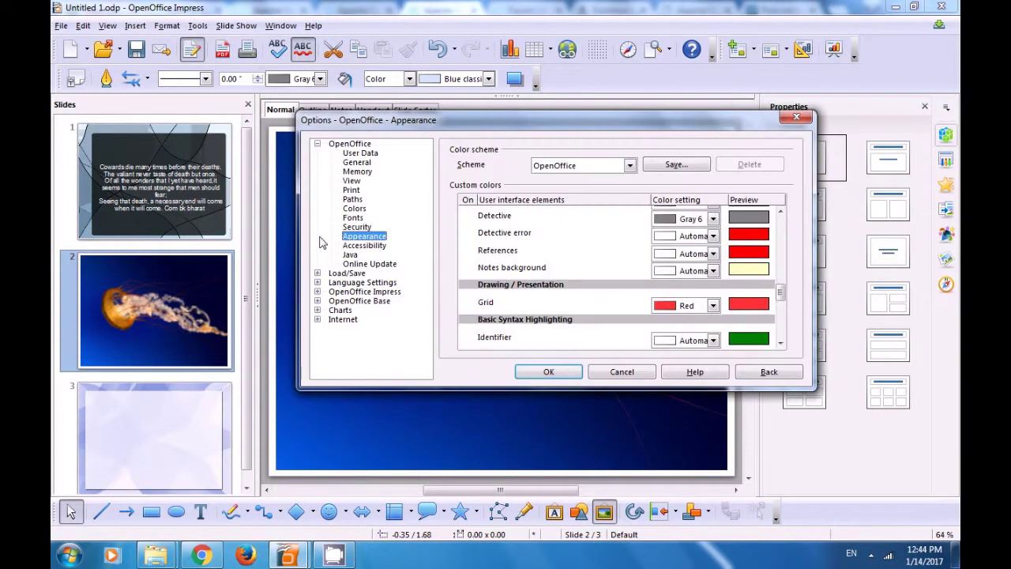
click(374, 246)
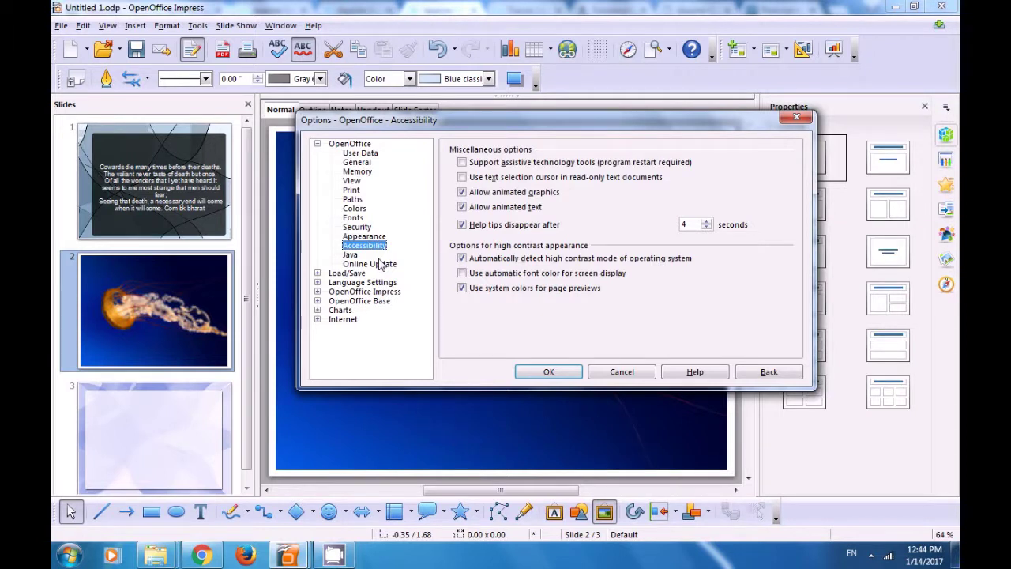
click(346, 272)
click(353, 319)
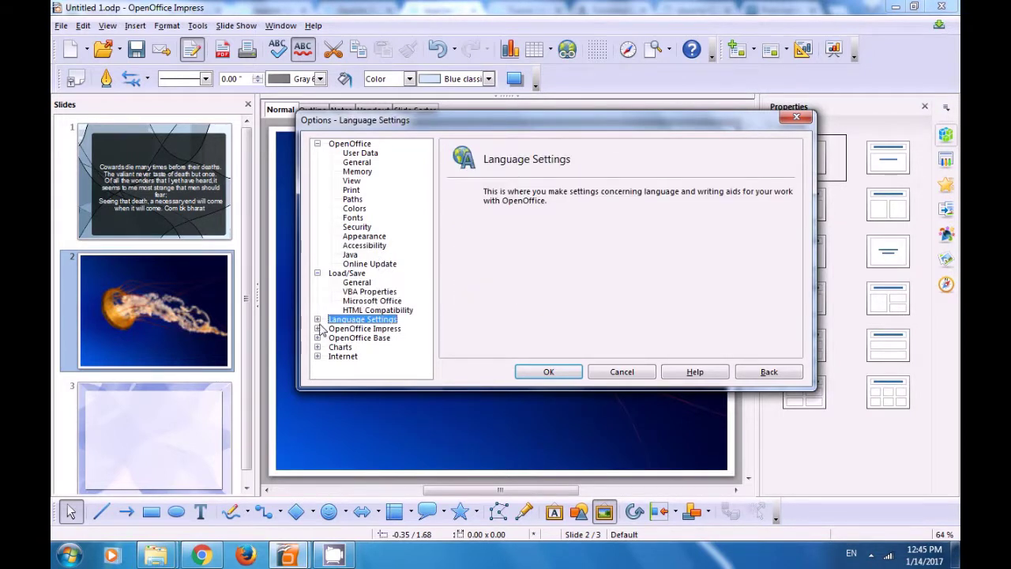
click(317, 319)
click(363, 329)
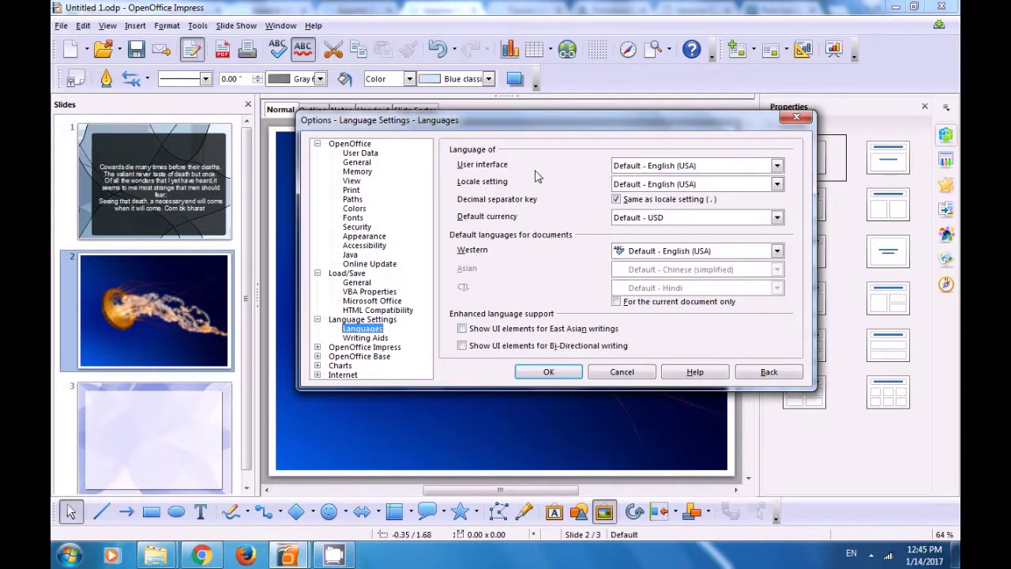
- Browse the available languages for the user interface, locale setting and Western default document language
click(778, 166)
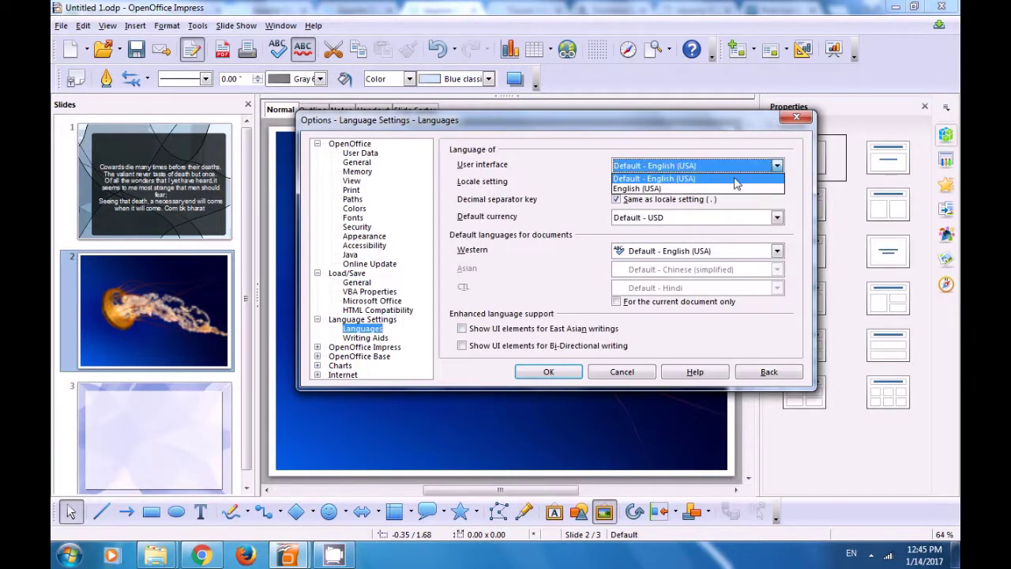
click(585, 183)
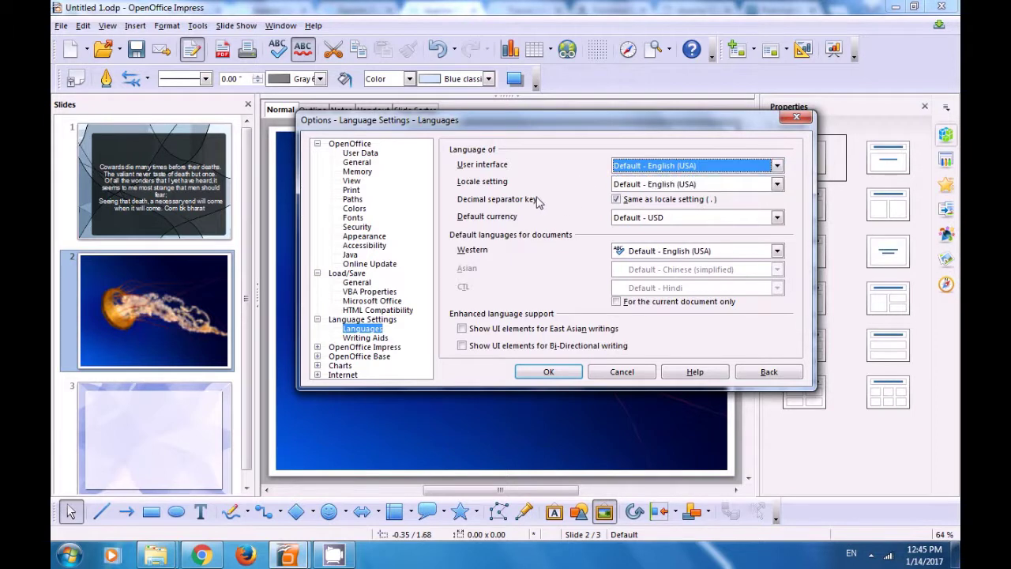
click(779, 184)
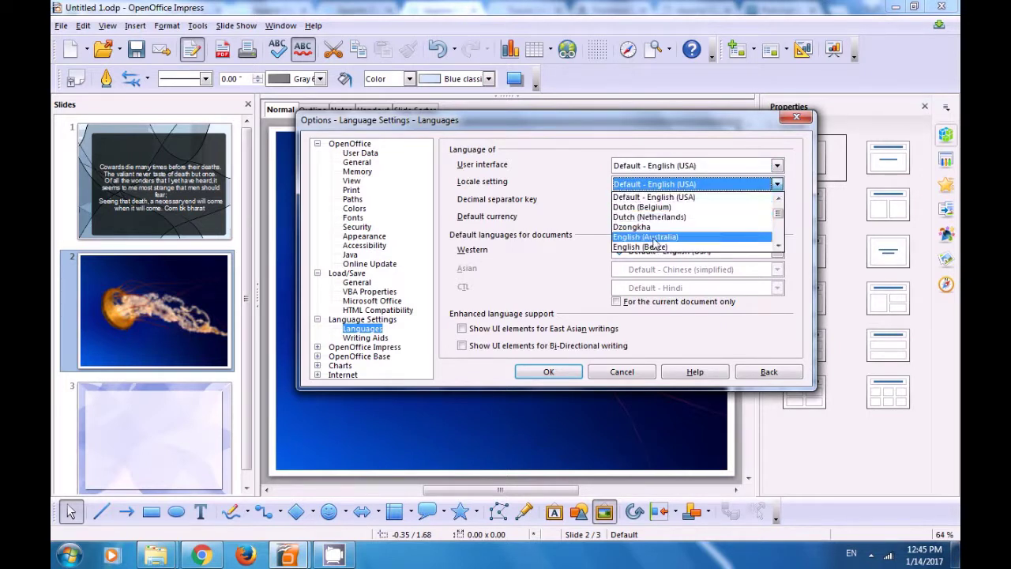
scroll(654, 242, down, 3)
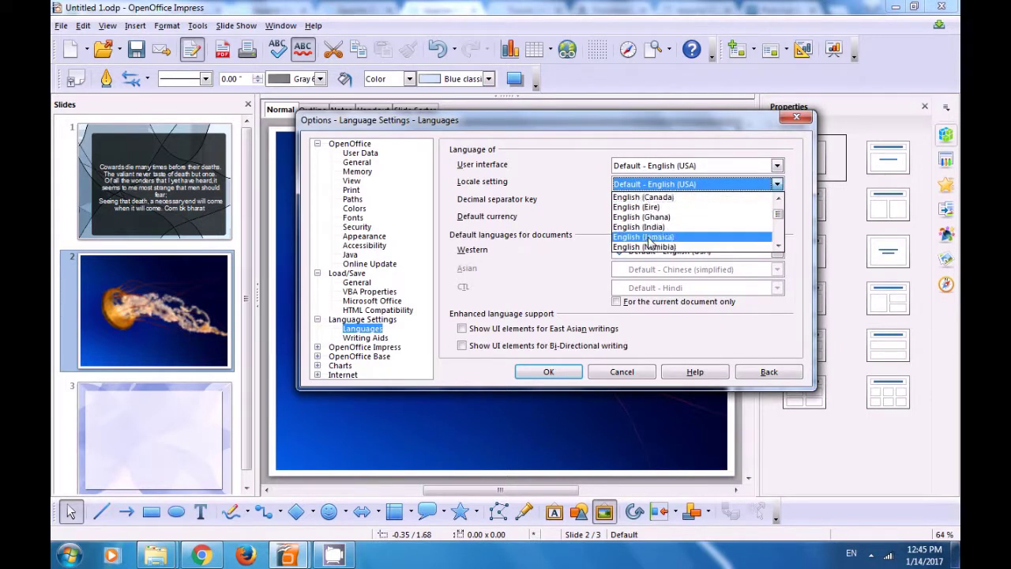
click(582, 187)
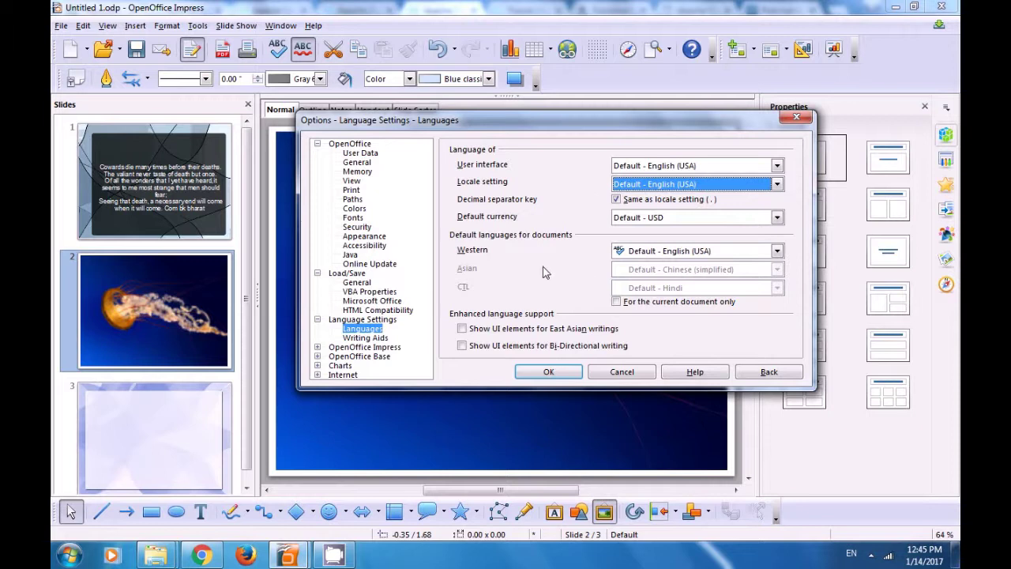
click(777, 251)
scroll(703, 296, down, 15)
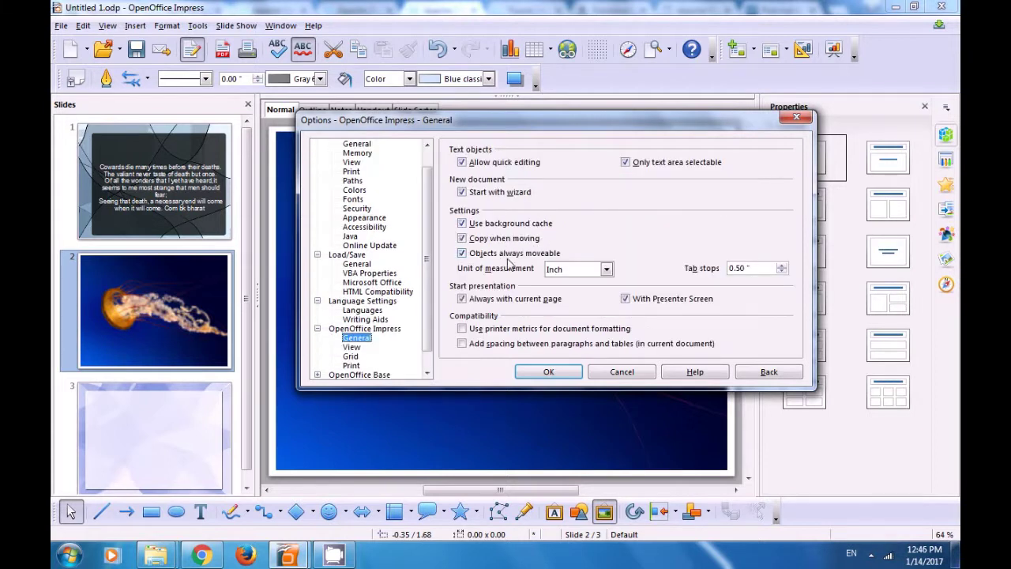
- Check the Impress View options, close them unchanged, and display the grid on slide 3
click(351, 350)
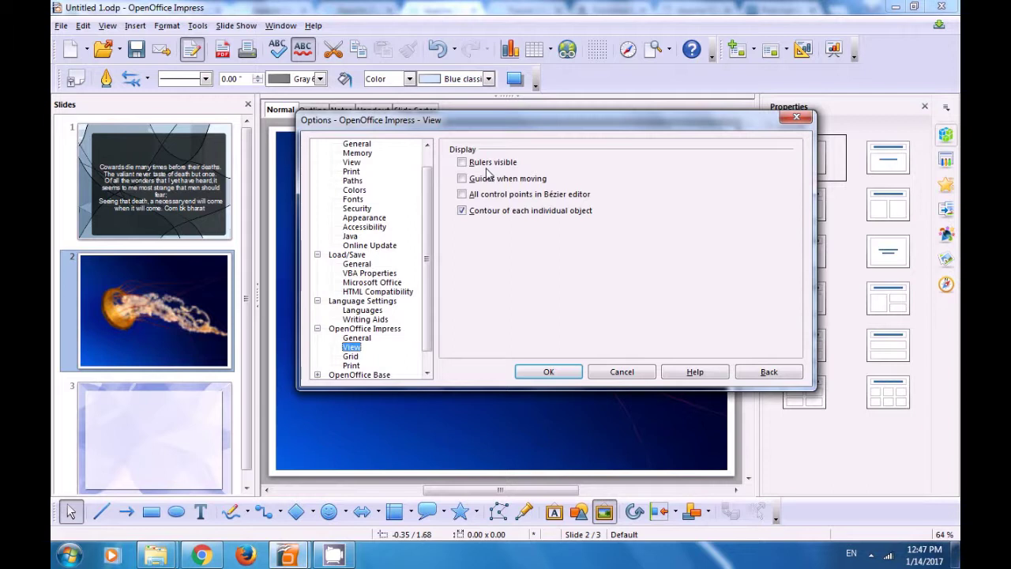
click(797, 117)
click(147, 438)
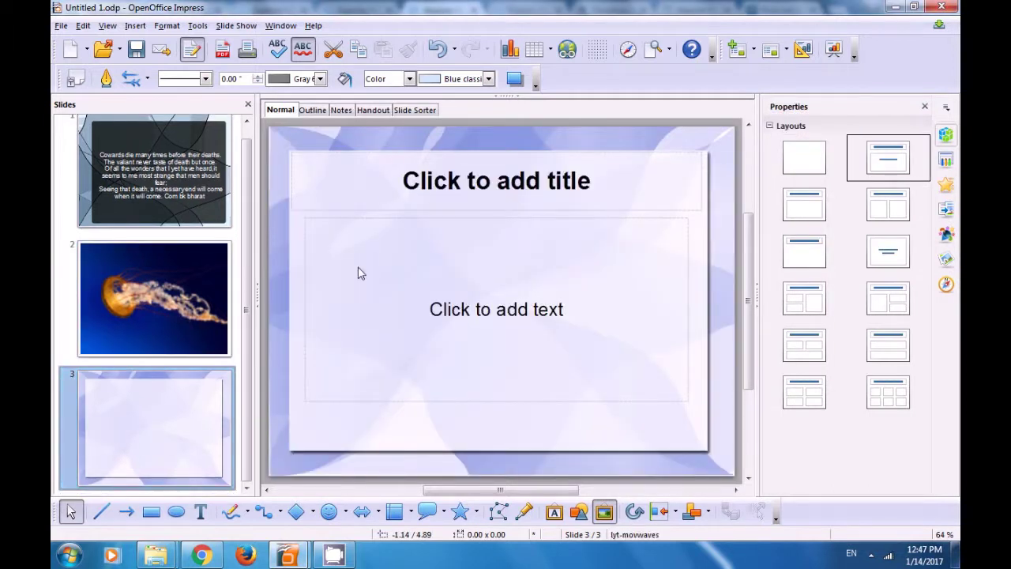
click(598, 49)
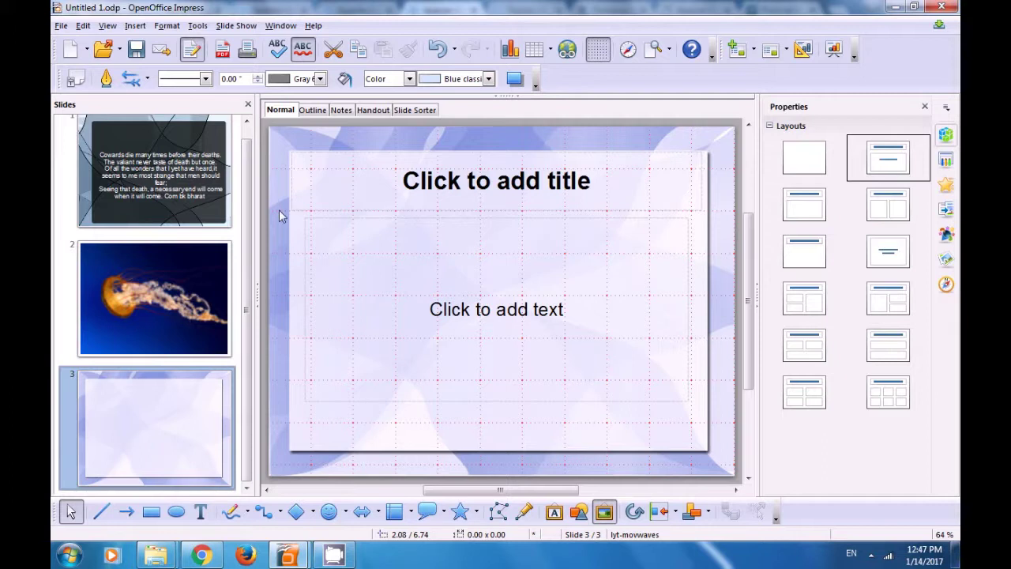
- Make the rulers visible and set the horizontal and vertical grid resolution to 0.92 inch in the Impress options
click(202, 27)
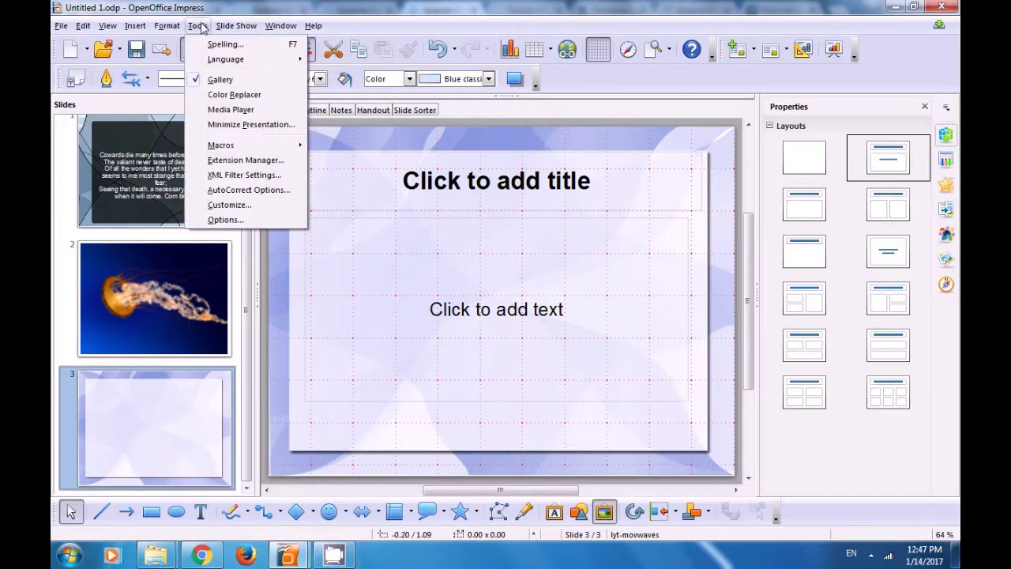
click(223, 220)
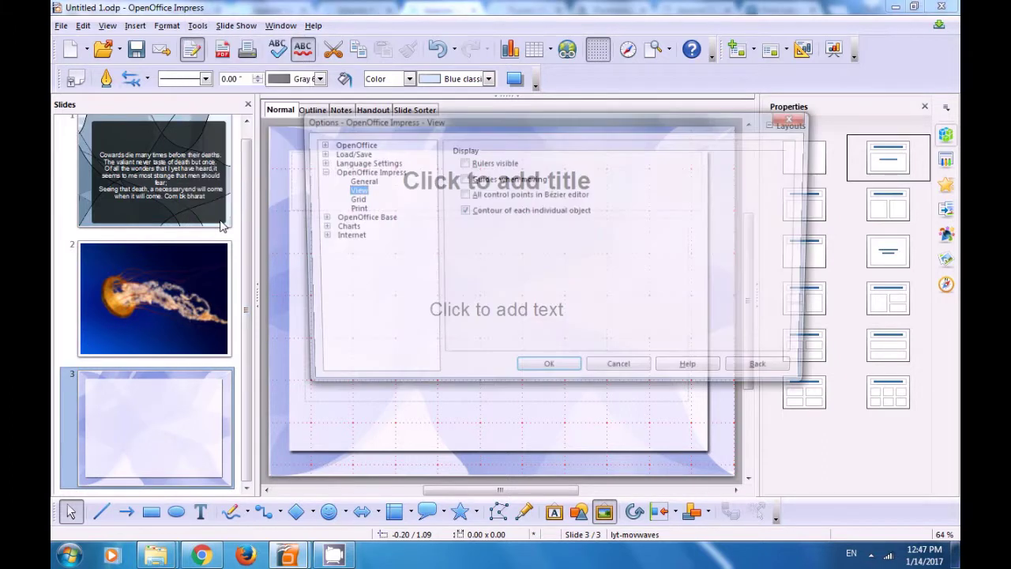
- In the Impress print options, keep the quality at Default and enable printing of the page name, date and time
click(198, 25)
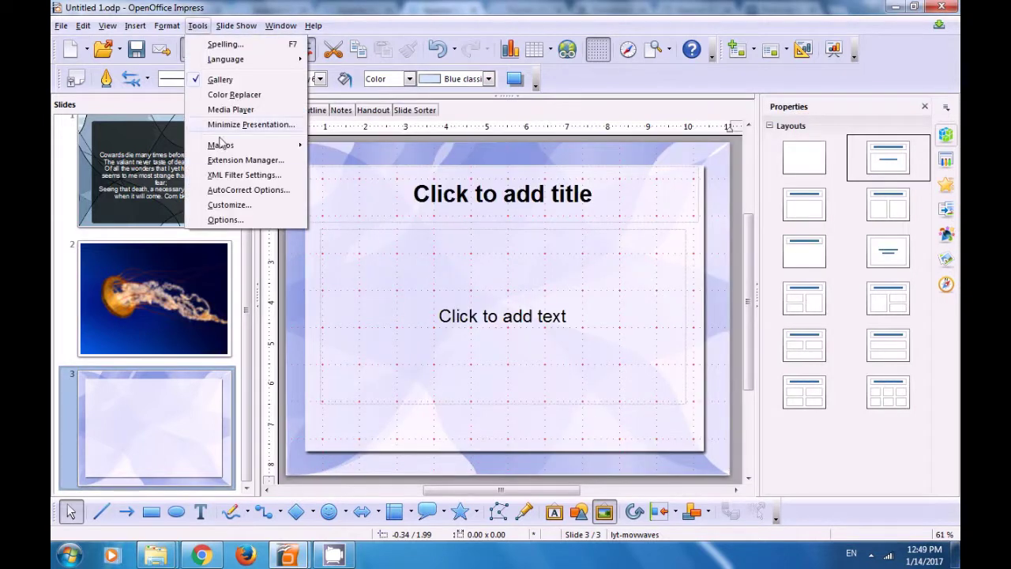
click(227, 221)
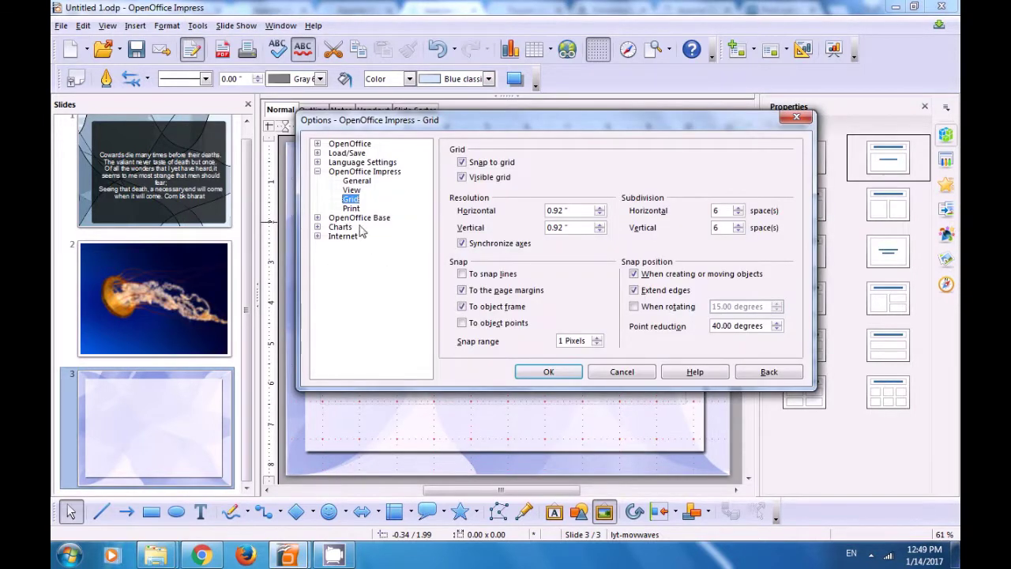
click(351, 208)
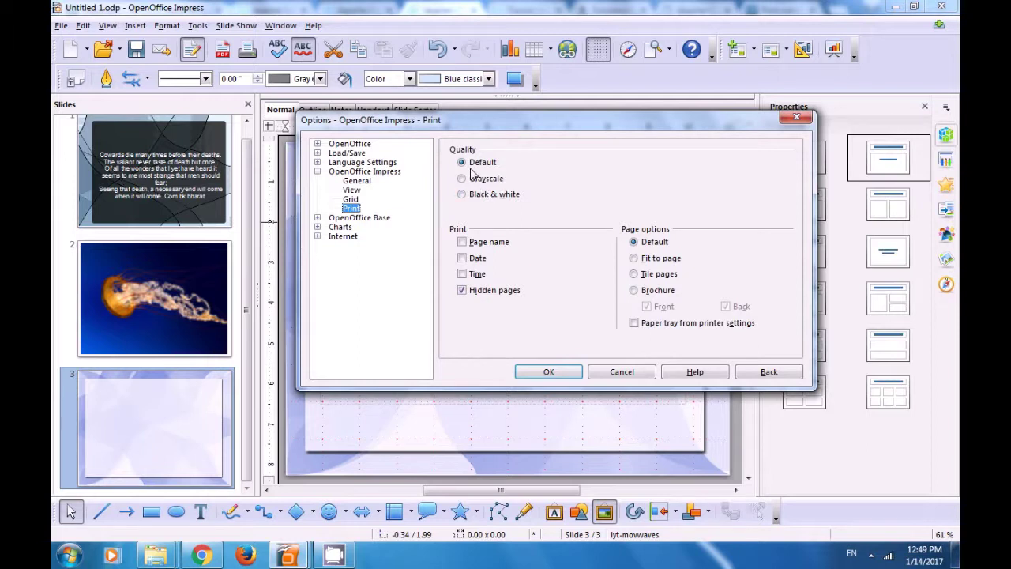
click(464, 179)
click(462, 195)
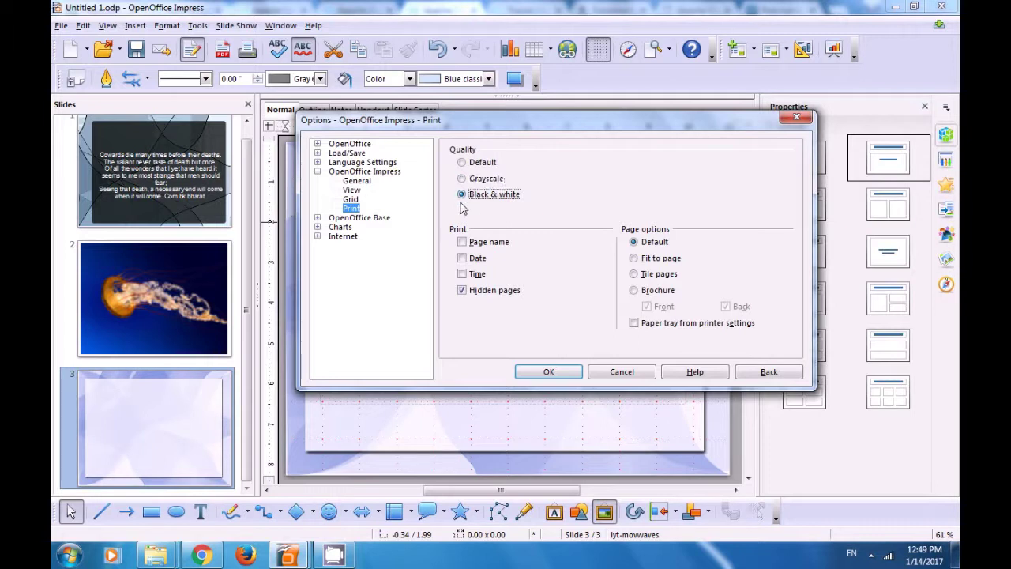
click(462, 163)
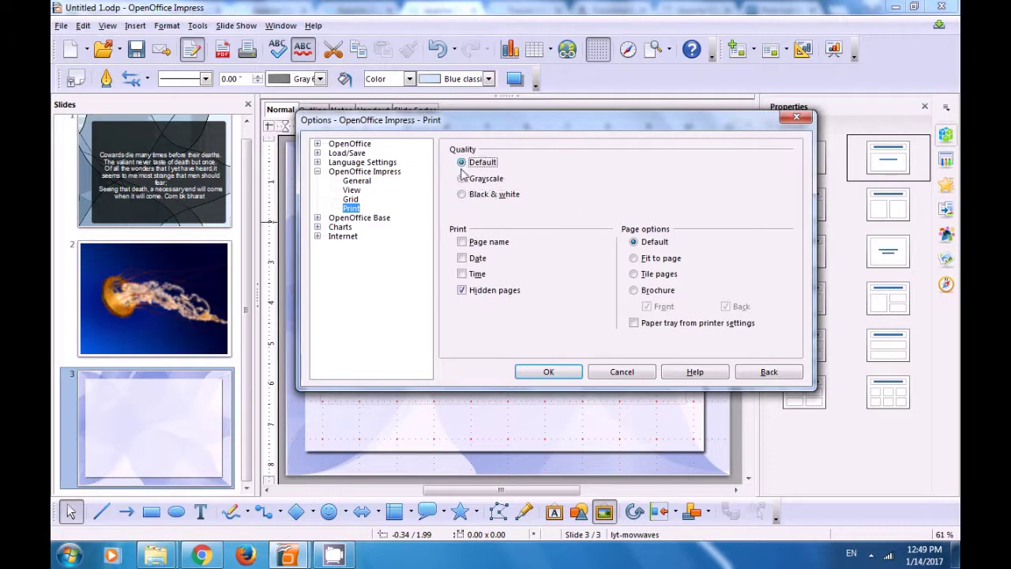
click(463, 243)
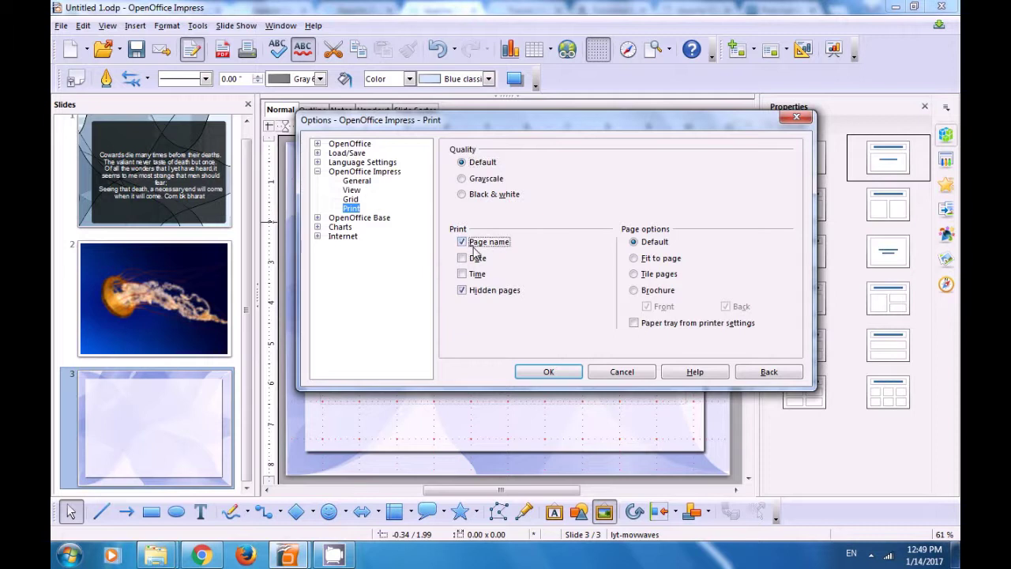
click(463, 259)
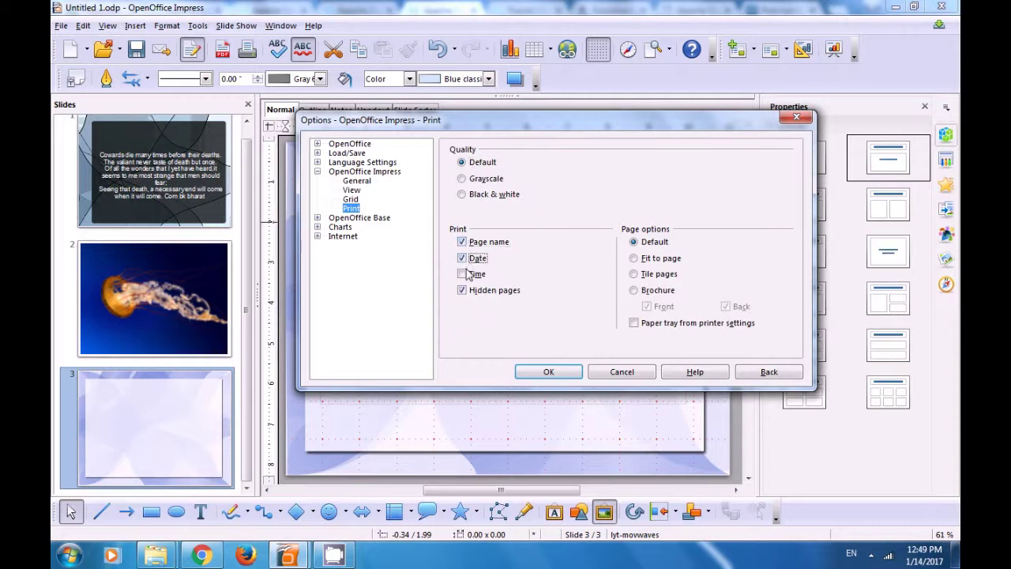
click(464, 275)
- Set the default chart color of Data Series 12 to the orange-red Chart 2 color and apply the options
click(378, 221)
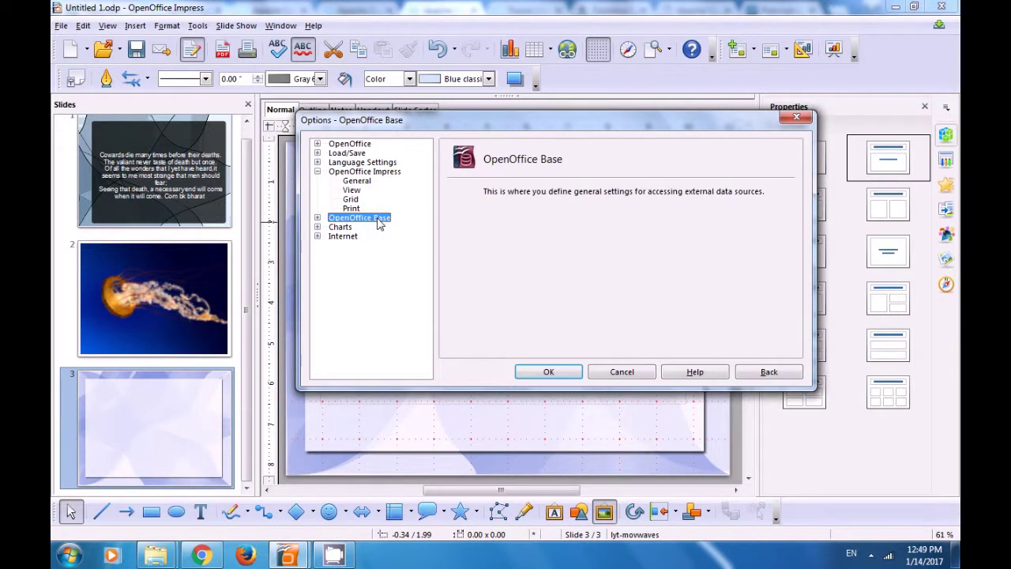
click(317, 227)
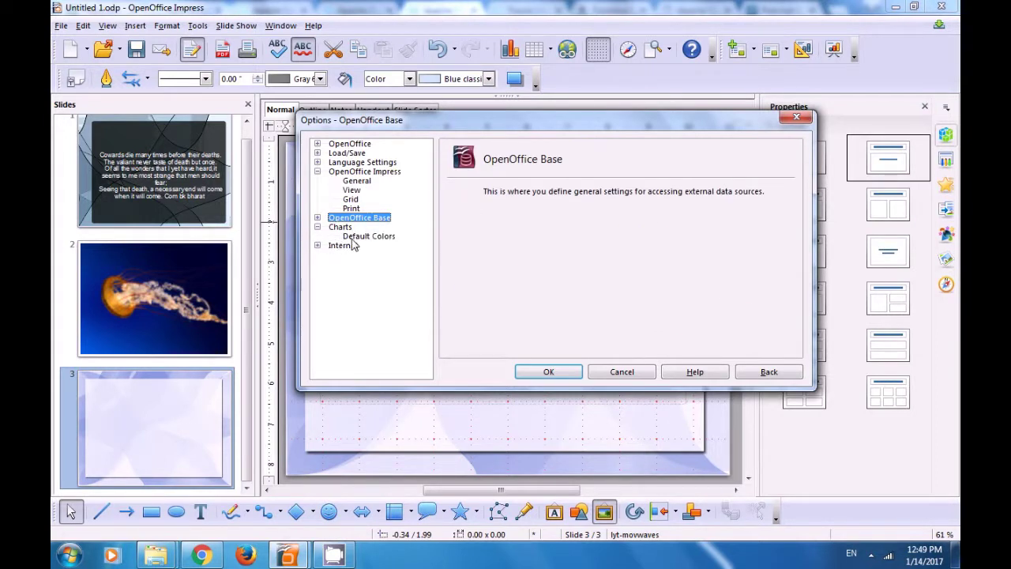
click(354, 237)
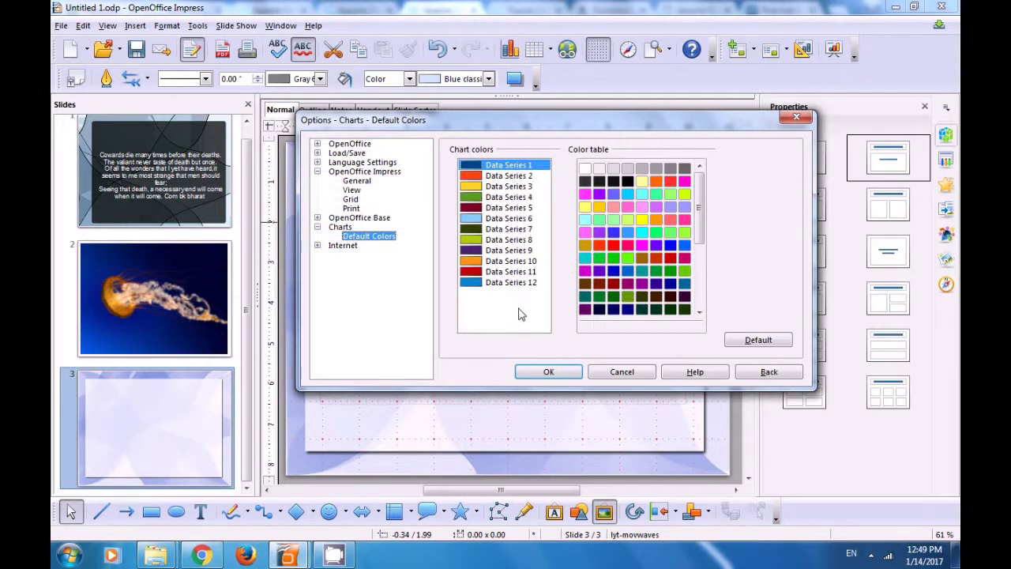
click(513, 283)
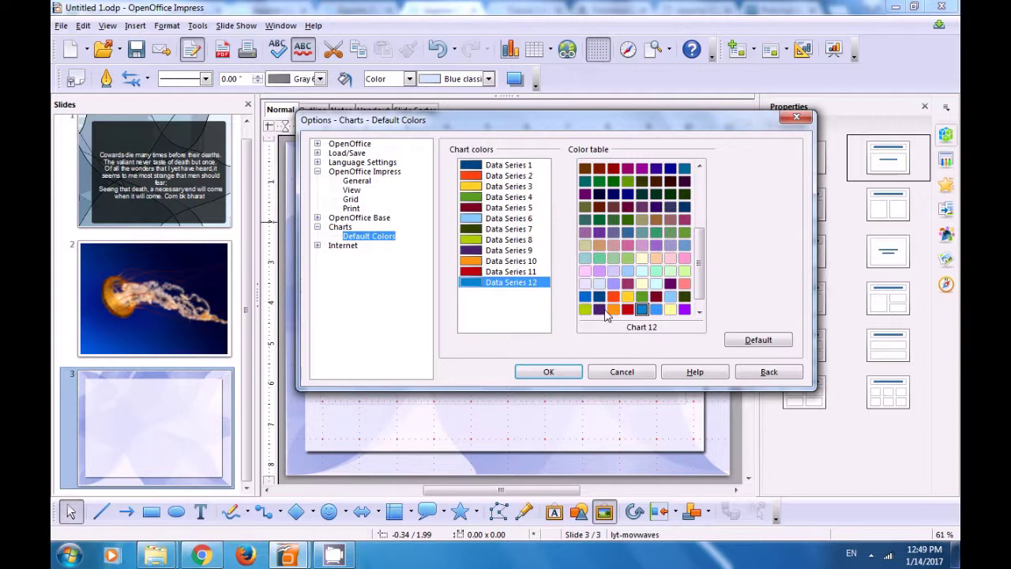
click(599, 309)
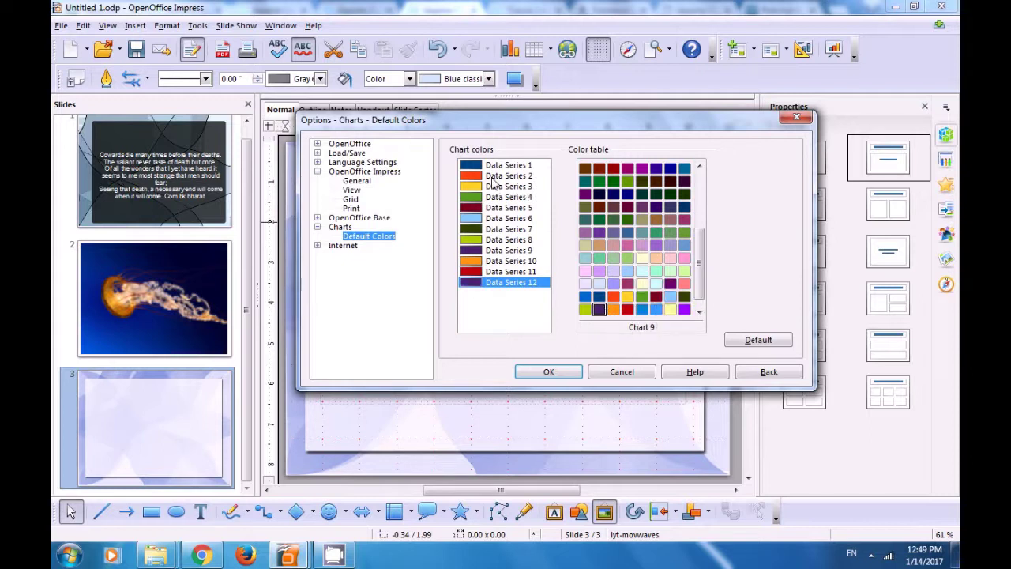
click(493, 177)
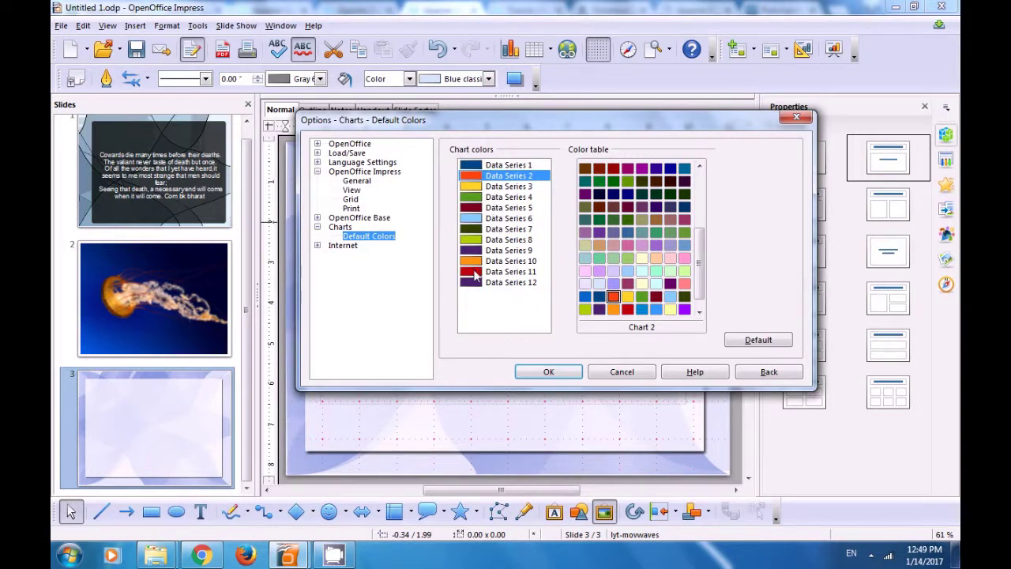
click(479, 282)
click(616, 303)
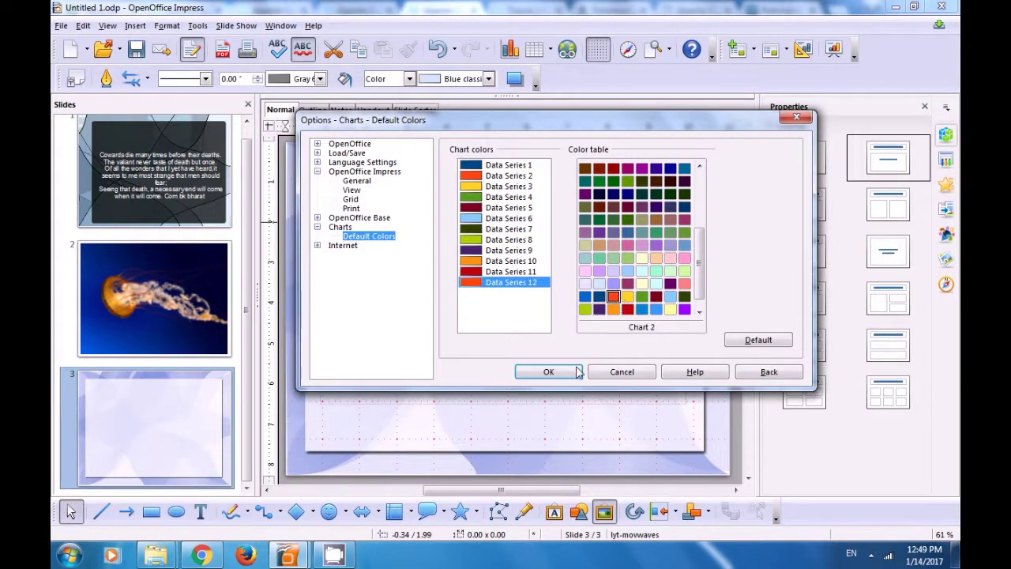
click(554, 376)
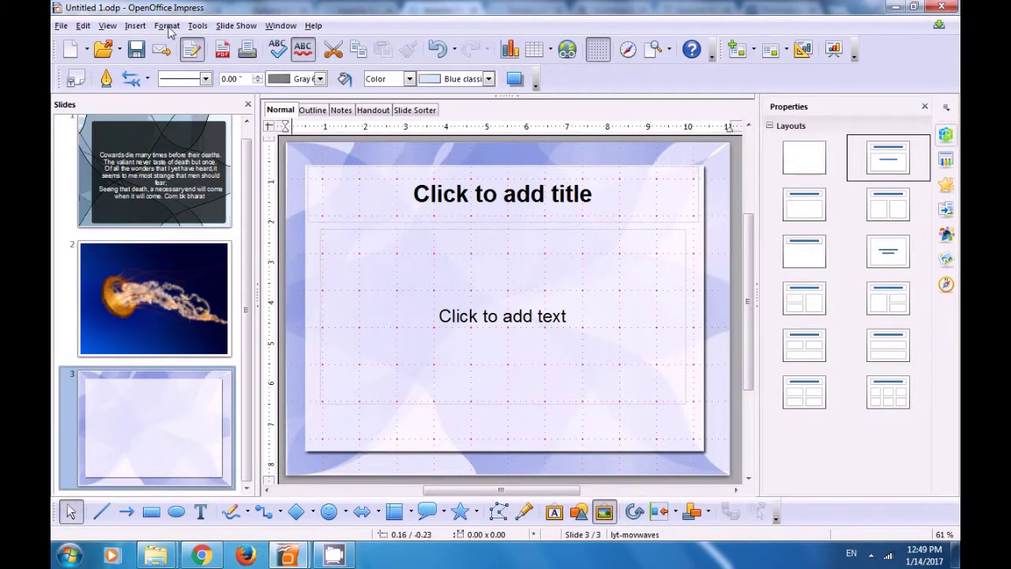
- Insert a default column chart on slide 3, return to the slide, and delete the chart
click(166, 26)
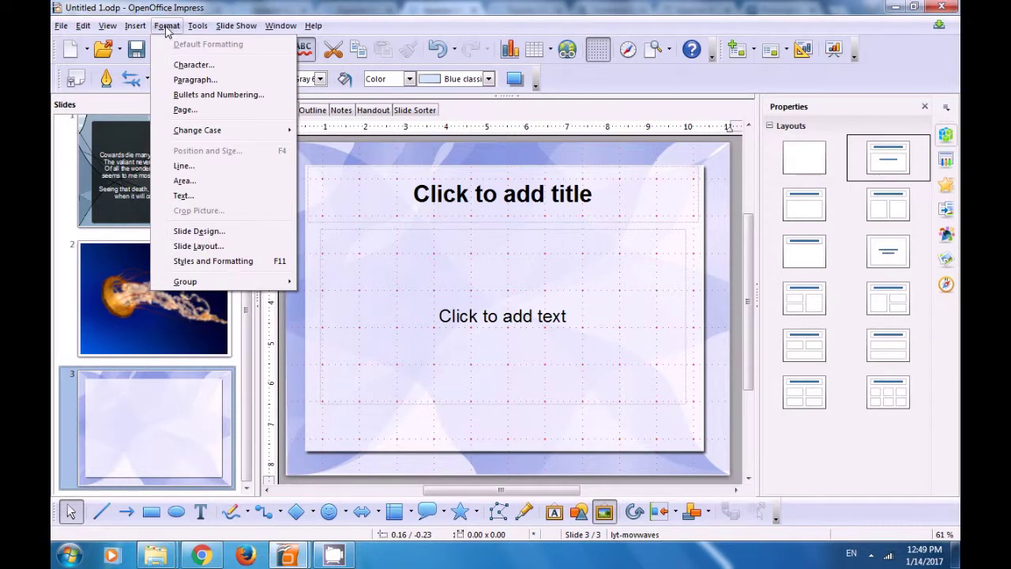
mouse_move(143, 26)
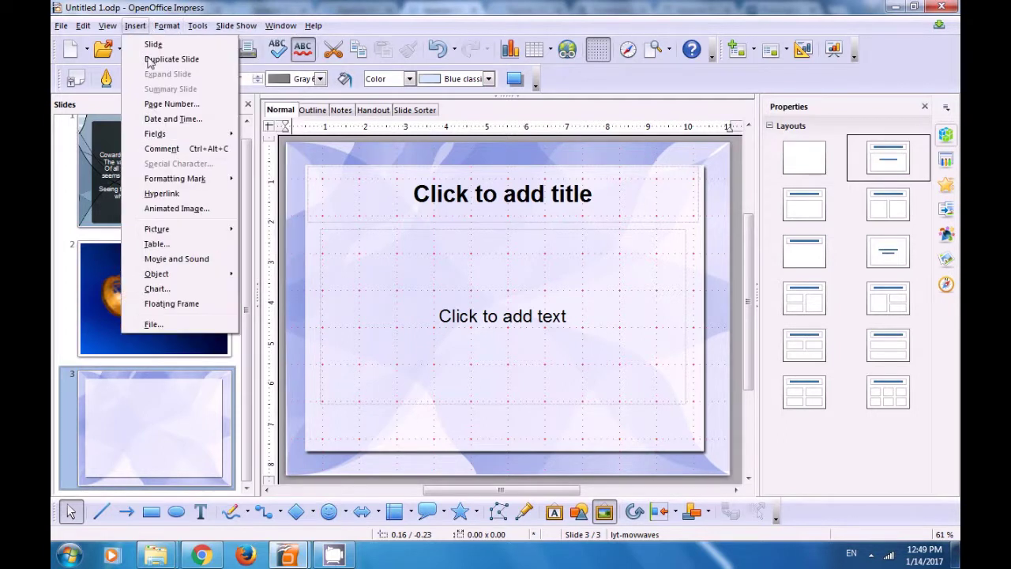
click(168, 296)
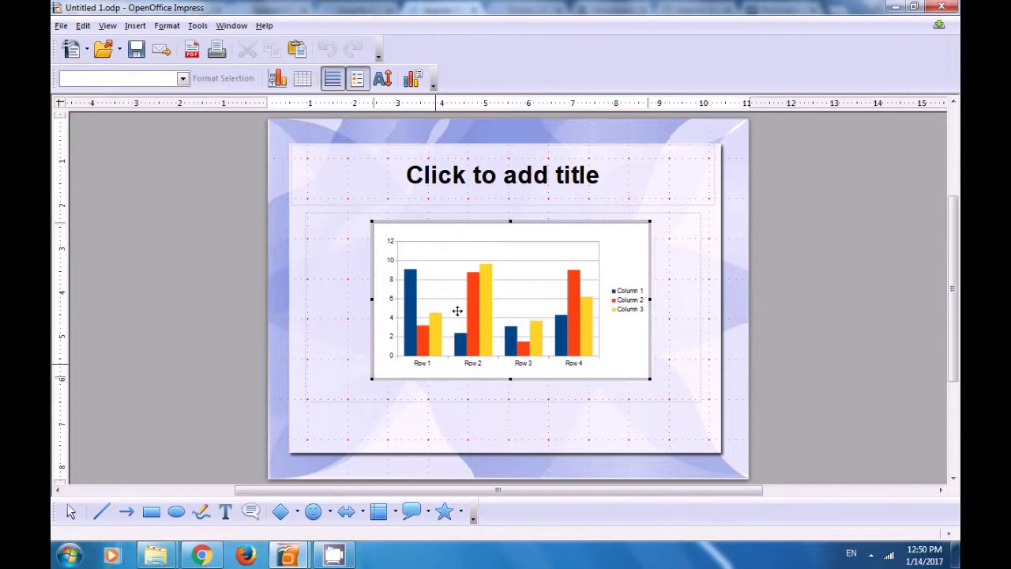
click(319, 184)
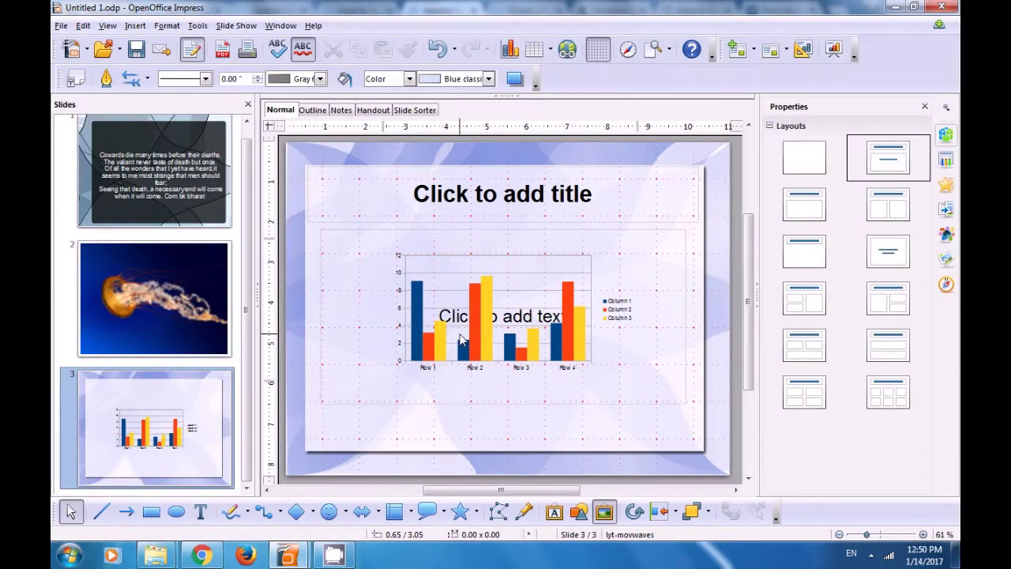
click(441, 297)
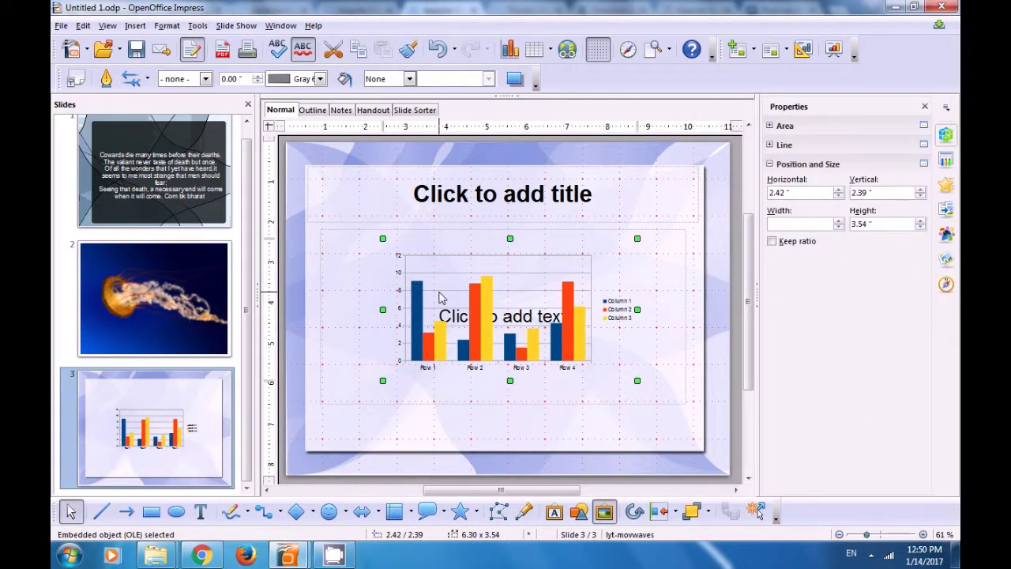
key(Delete)
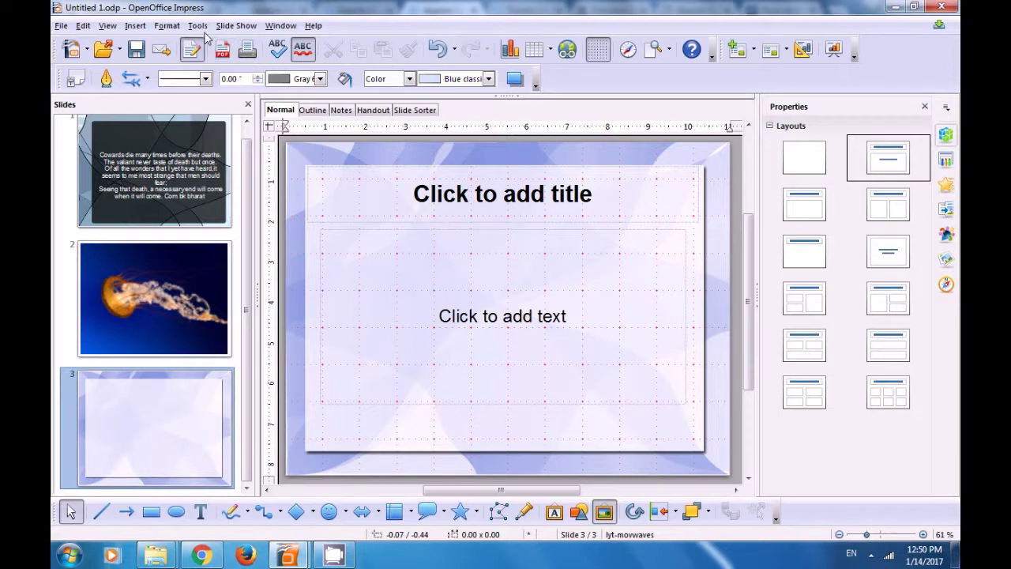
- Review the default chart colors and the Charts and Internet categories in the program options, and close them unchanged
click(198, 26)
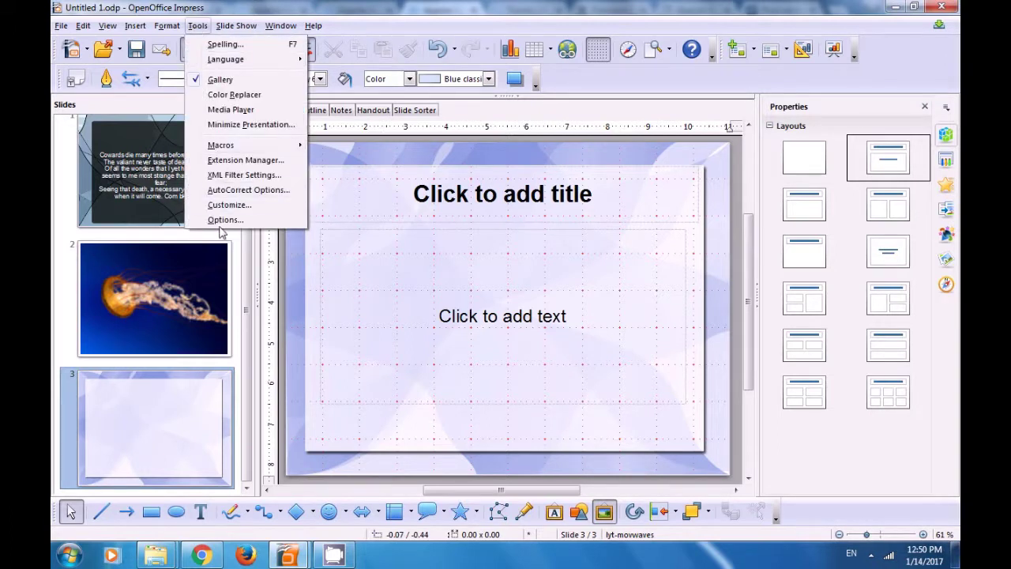
click(225, 220)
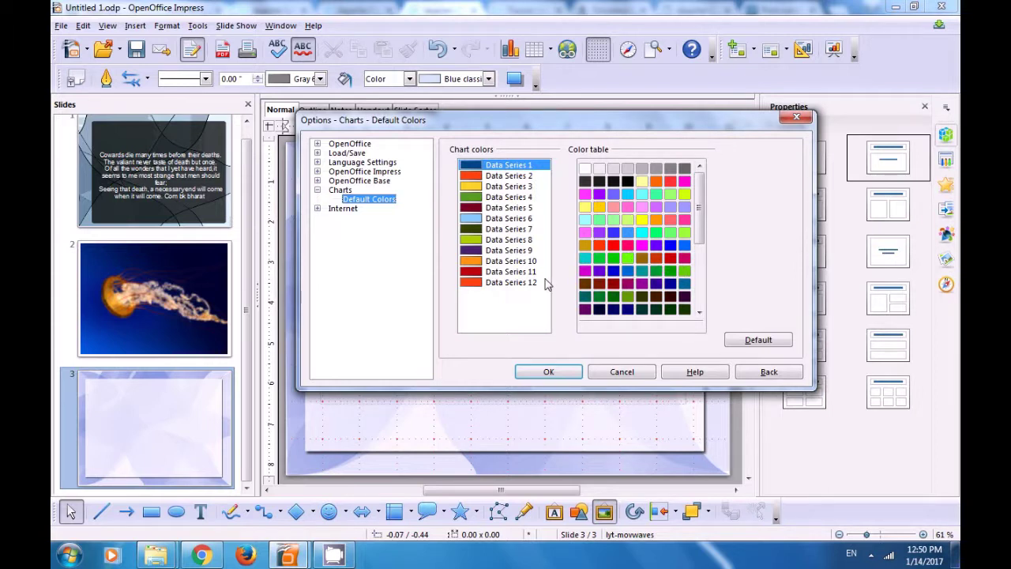
click(318, 209)
click(317, 190)
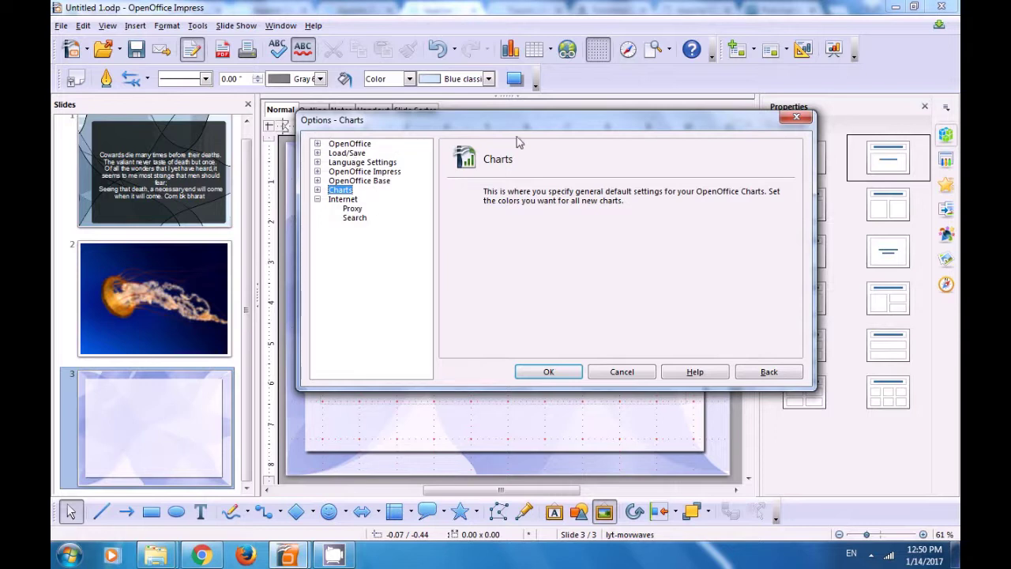
click(796, 117)
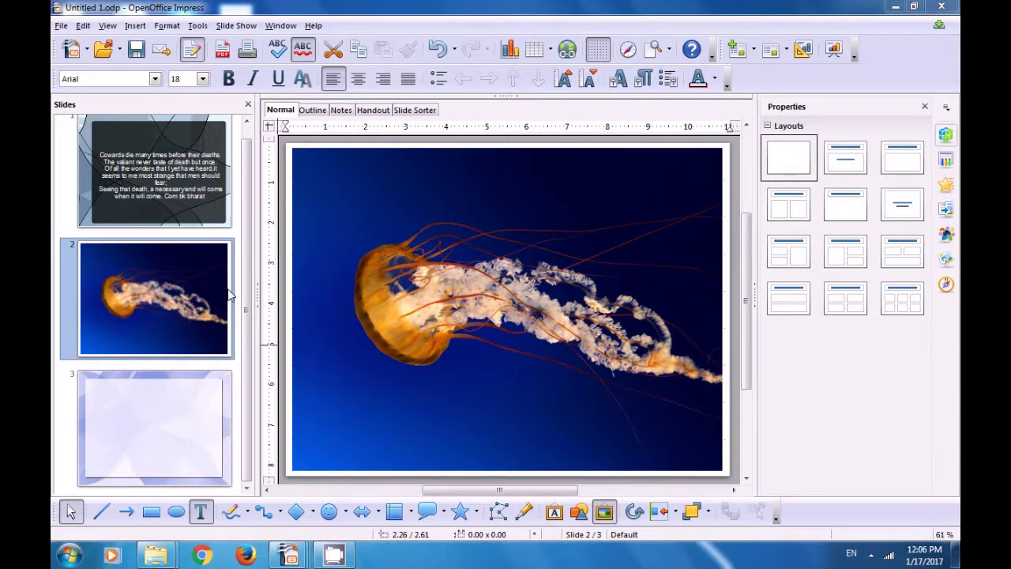
- Enter "CS" as the title of slide 1
click(198, 205)
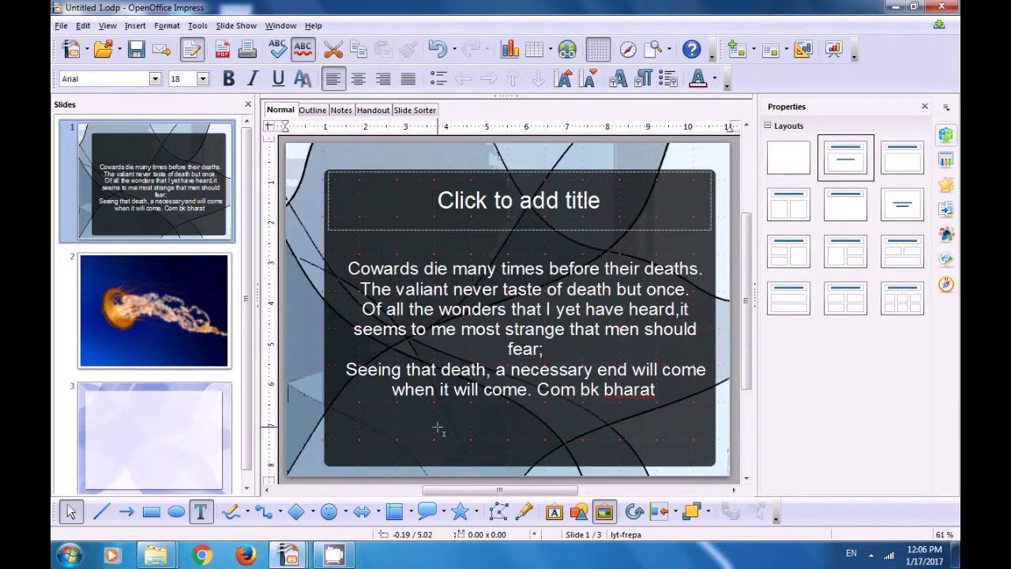
click(505, 207)
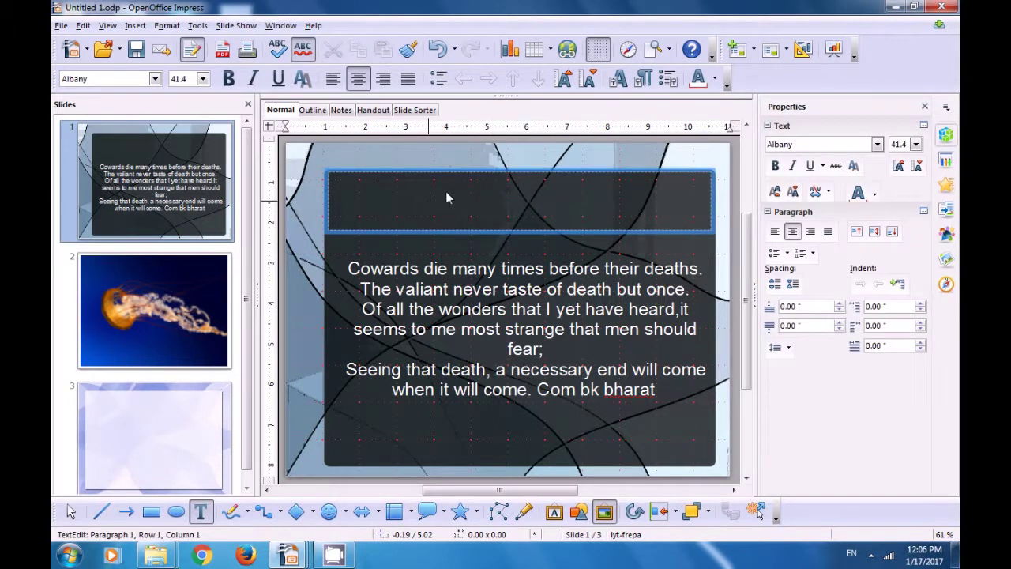
click(499, 200)
text(C)
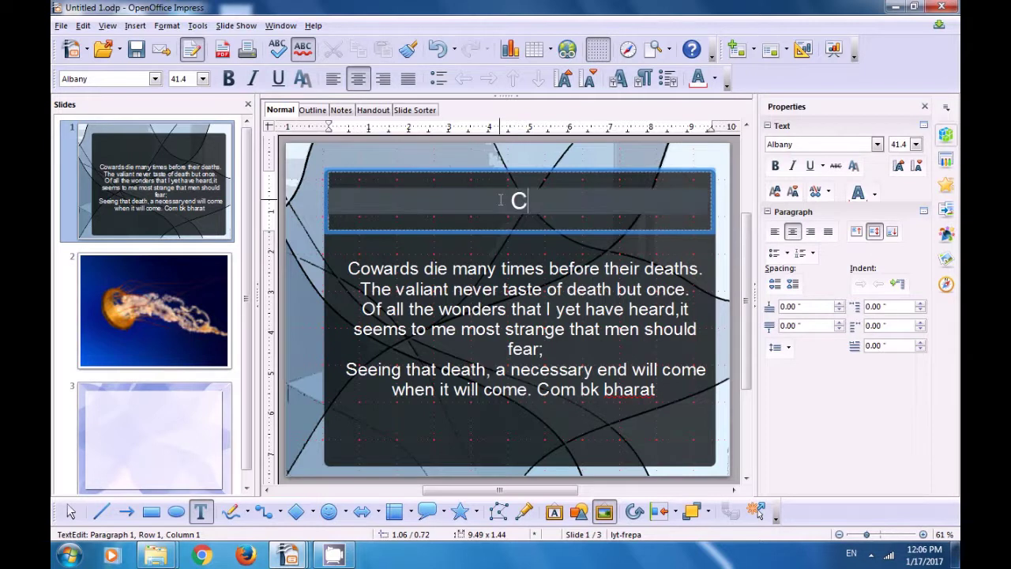
text(S)
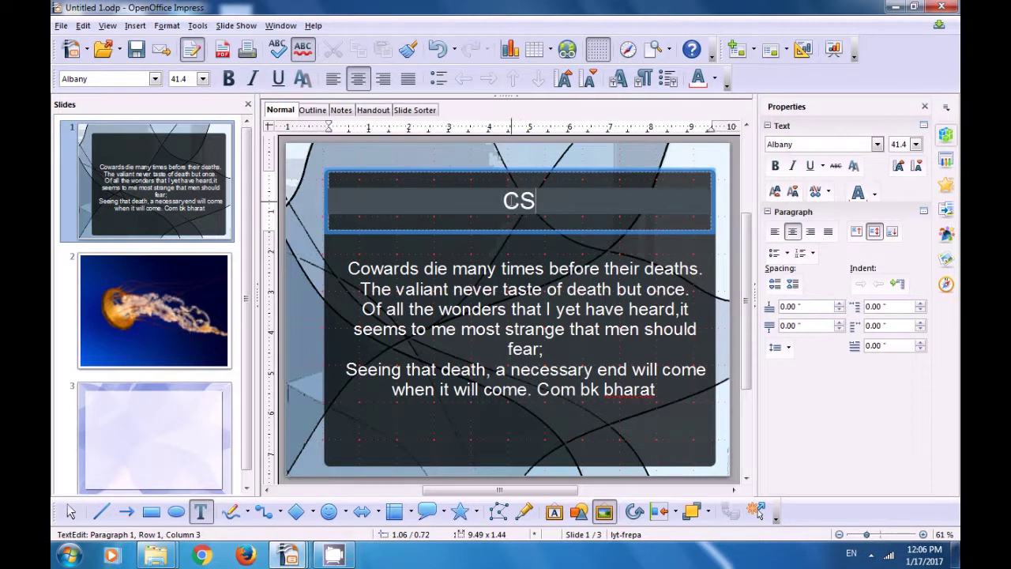
- Assign the "Go to last slide" interaction on mouse click to the CS title on slide 1
drag(503, 201, 537, 204)
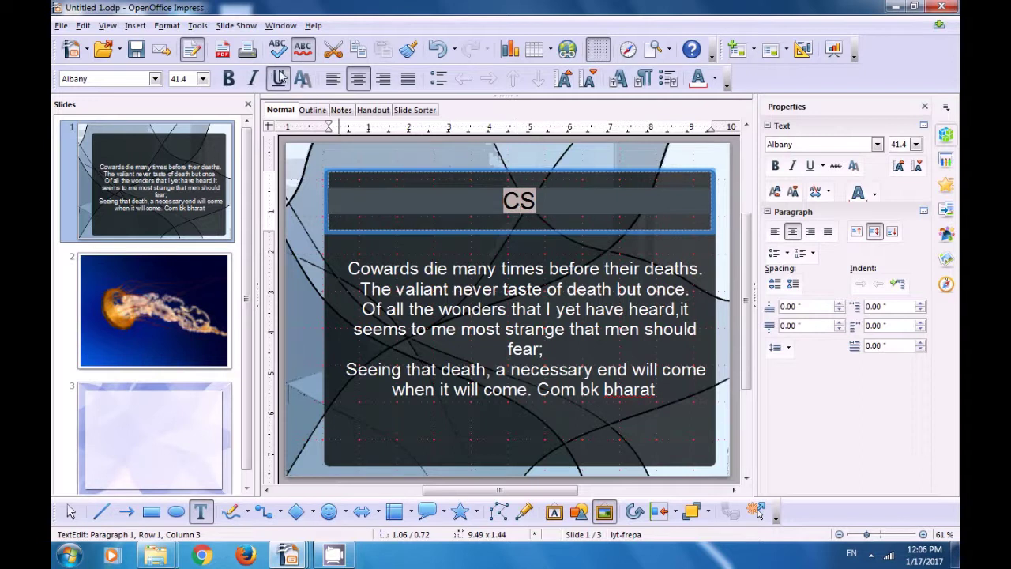
click(235, 26)
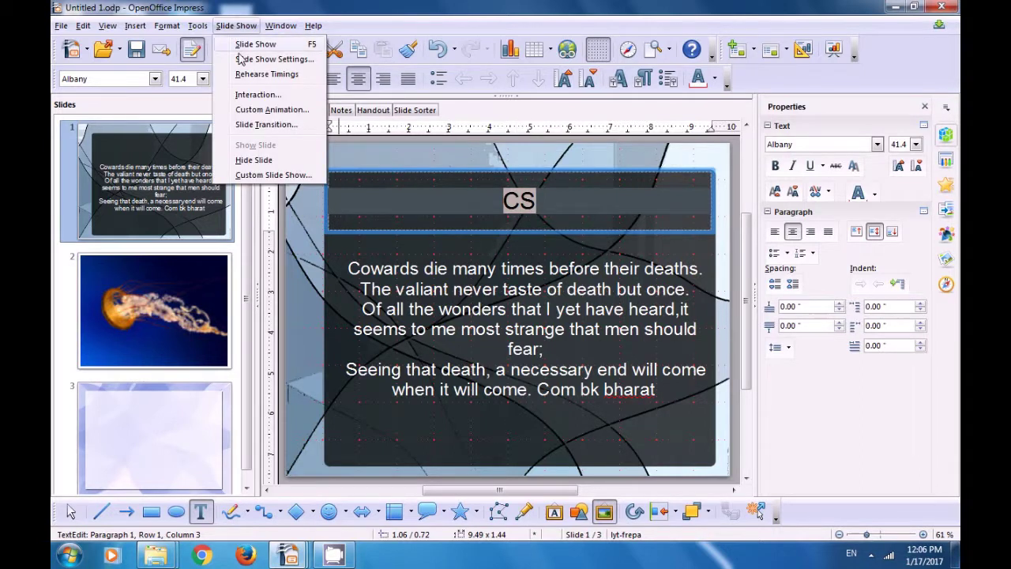
click(256, 96)
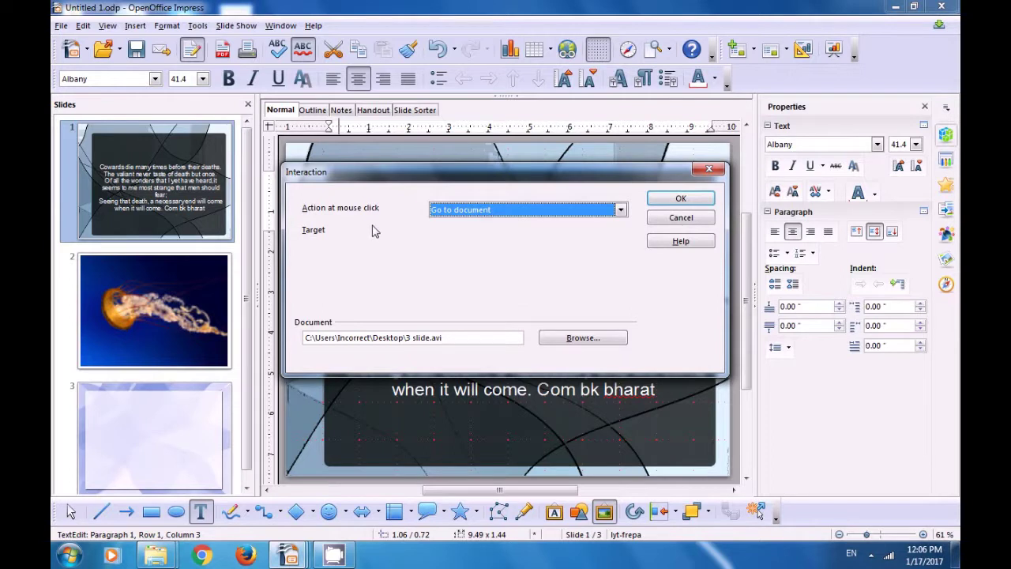
click(620, 211)
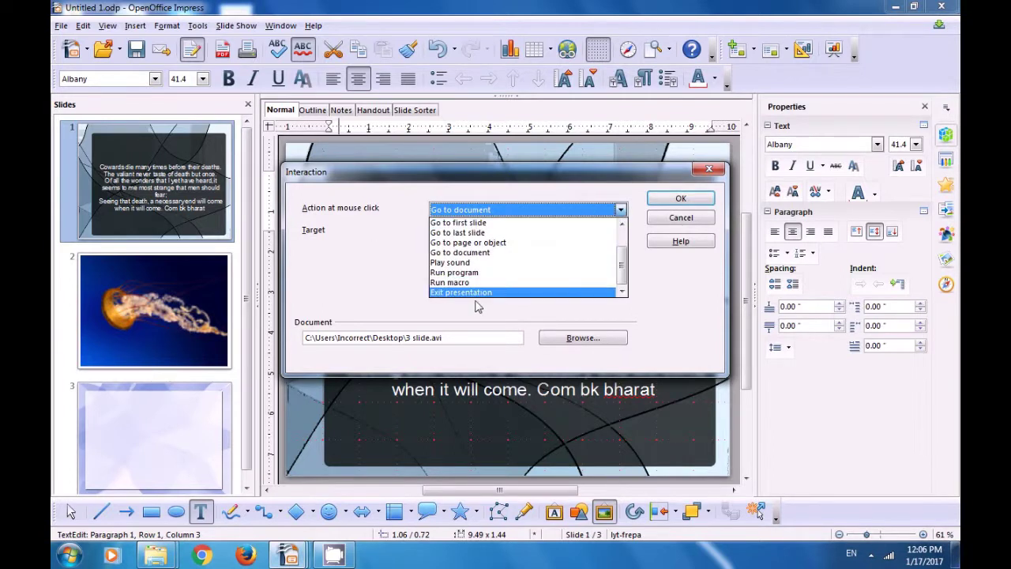
click(465, 233)
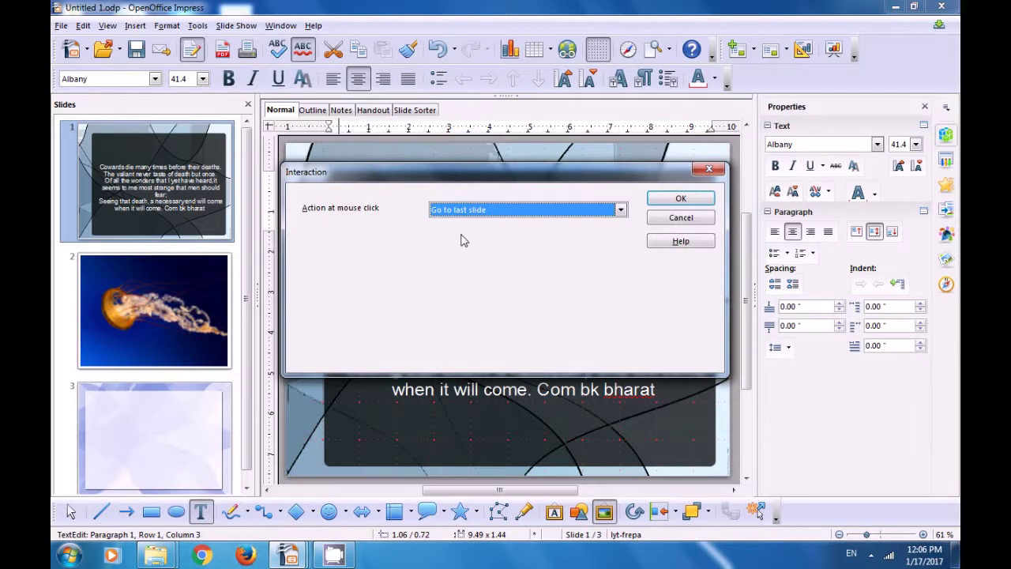
click(669, 199)
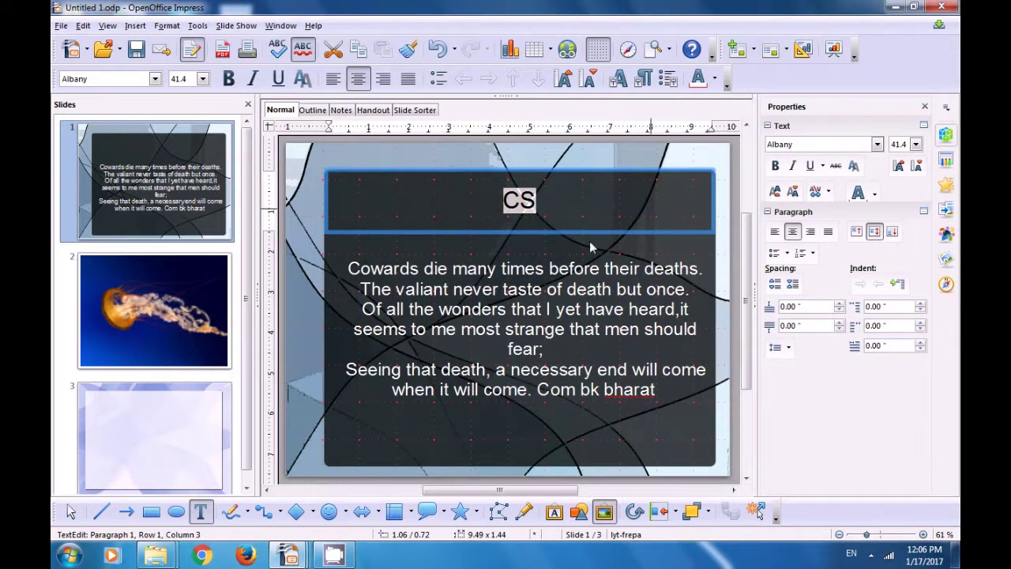
- Check the last slide, run the slide show from slide 1, and test the interaction on the CS title
click(452, 268)
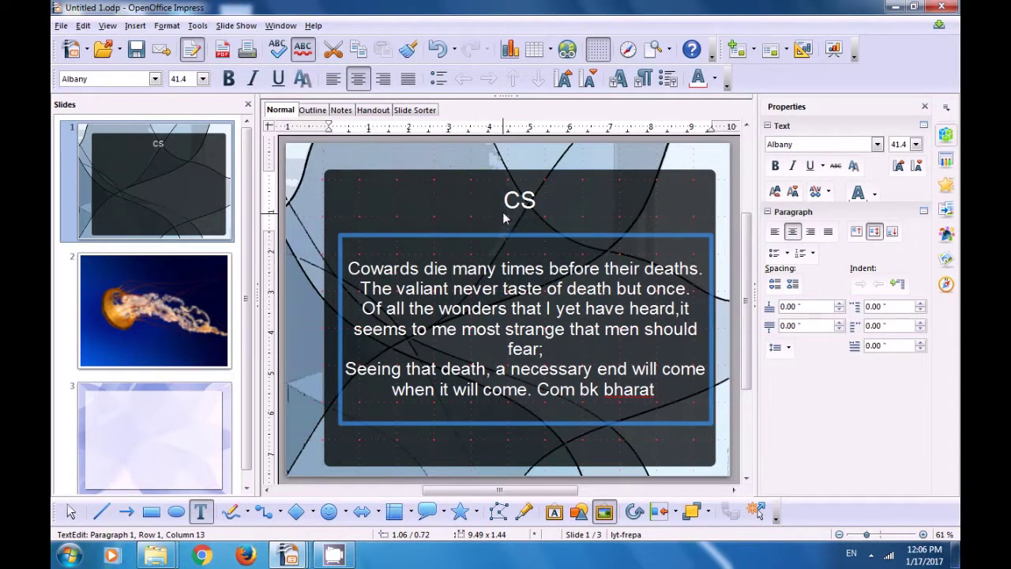
click(155, 188)
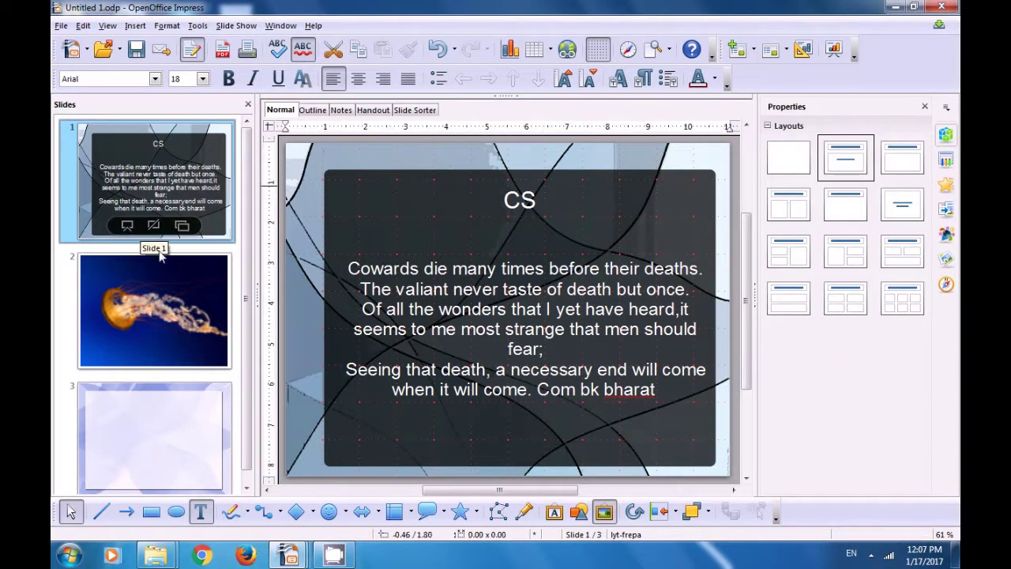
click(162, 447)
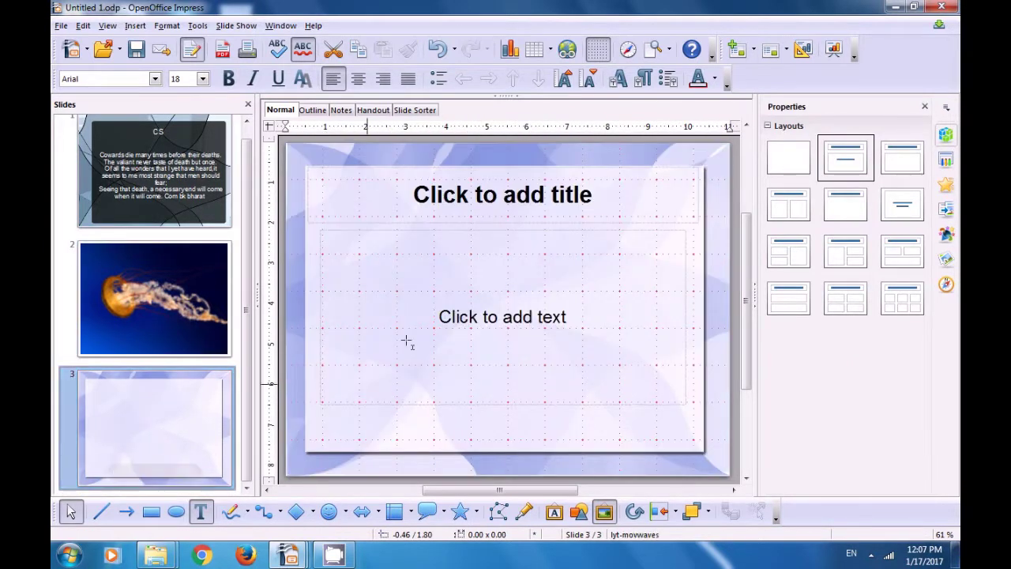
click(150, 182)
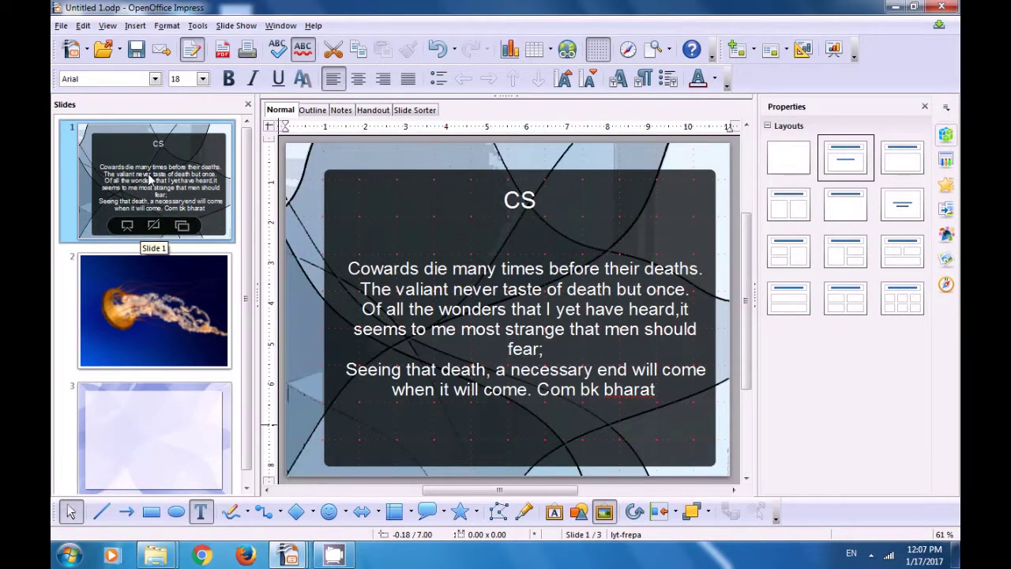
key(F5)
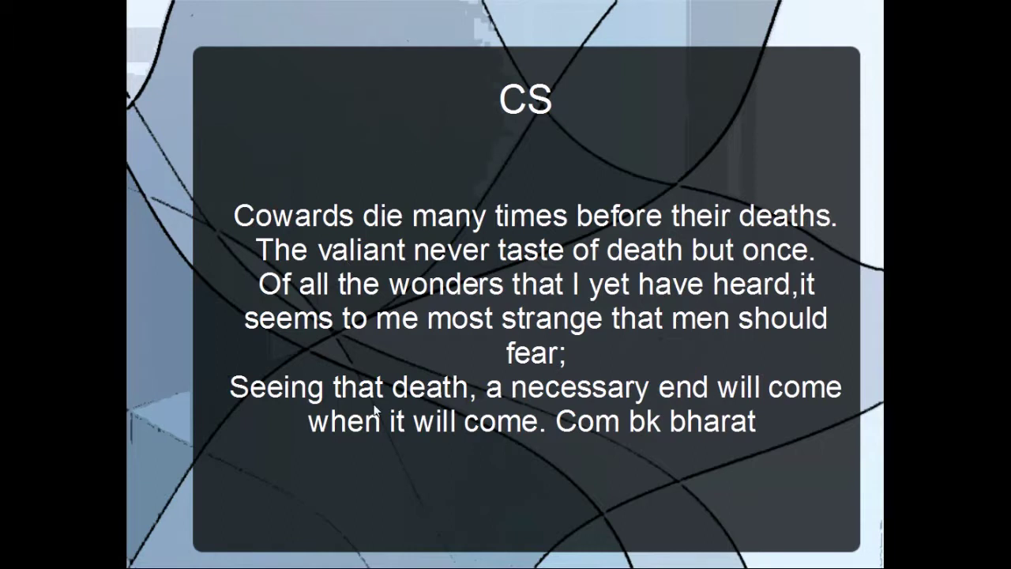
click(515, 112)
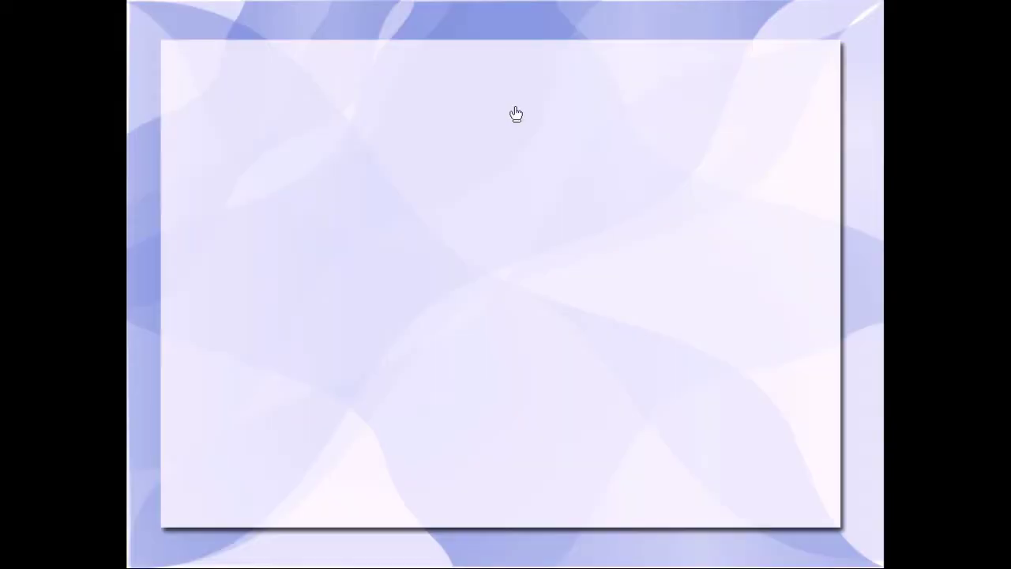